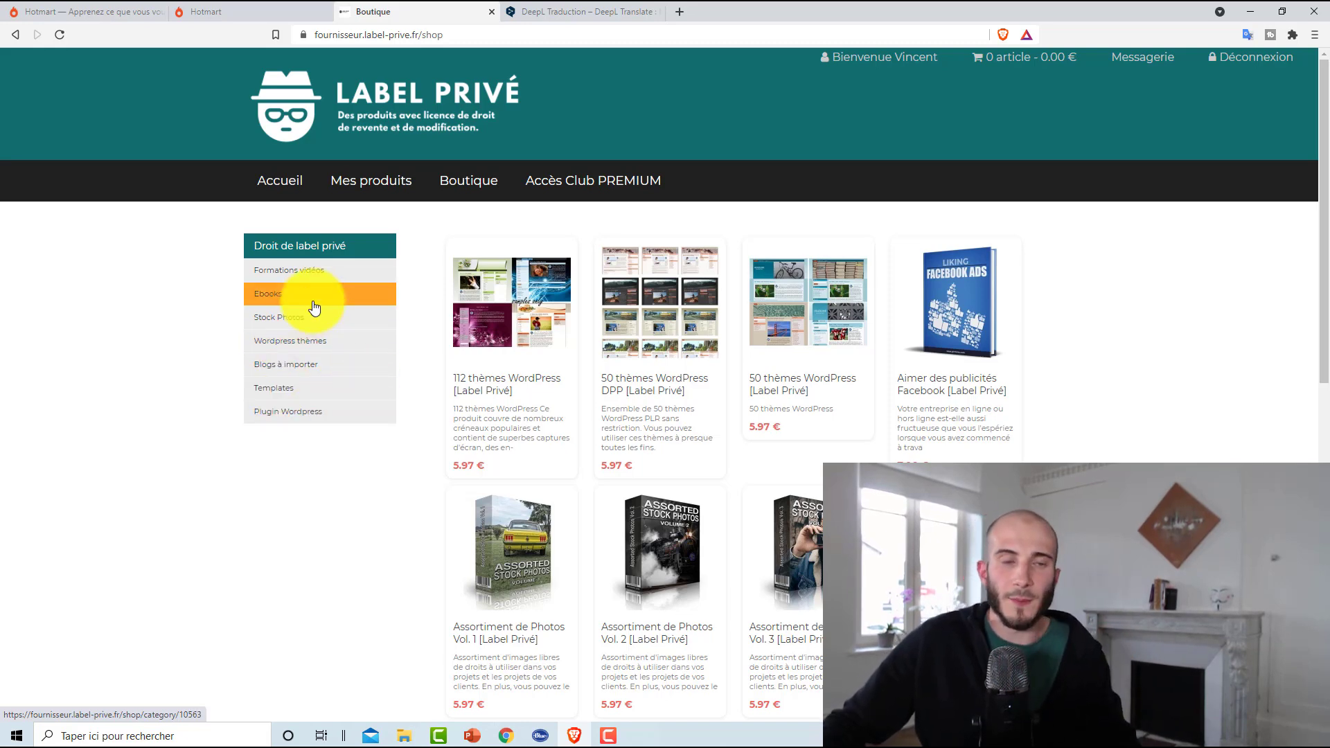
Browse the Ebooks category of the private-label shop
left_click(294, 296)
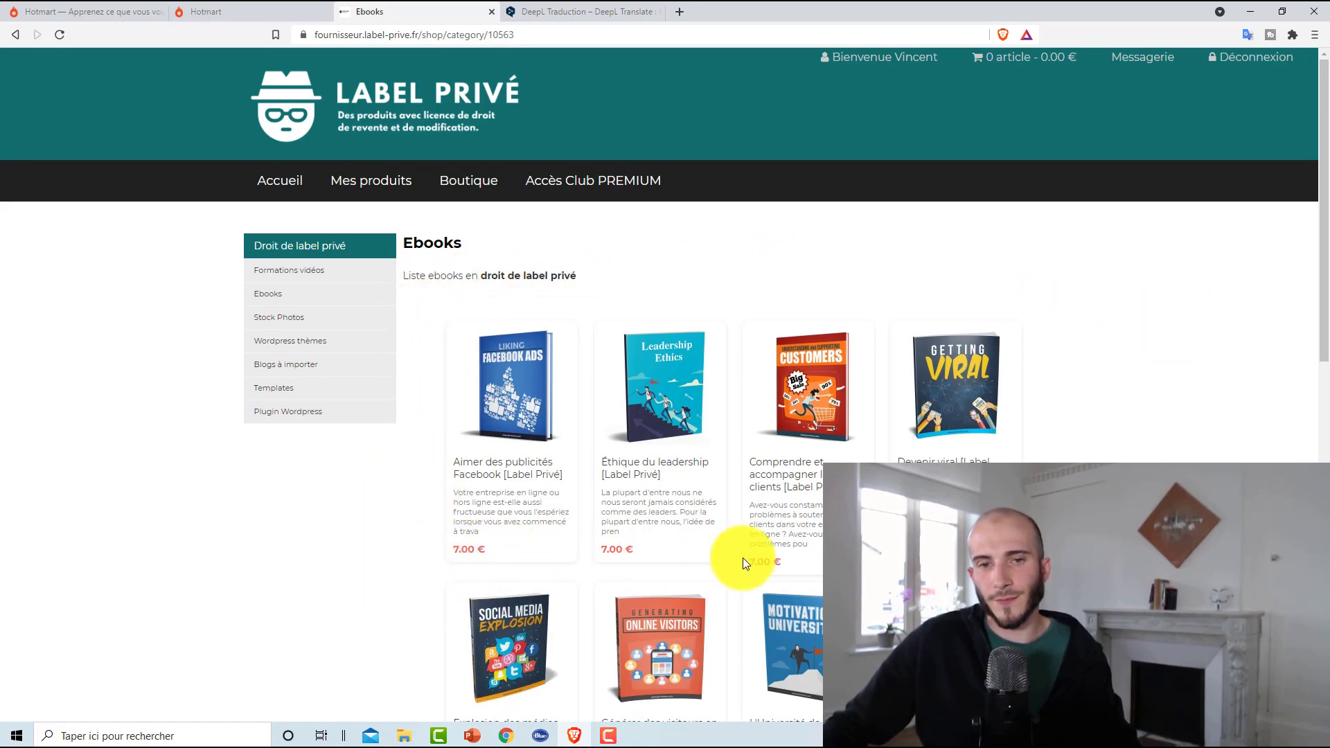
scroll(620, 558, "down", 15)
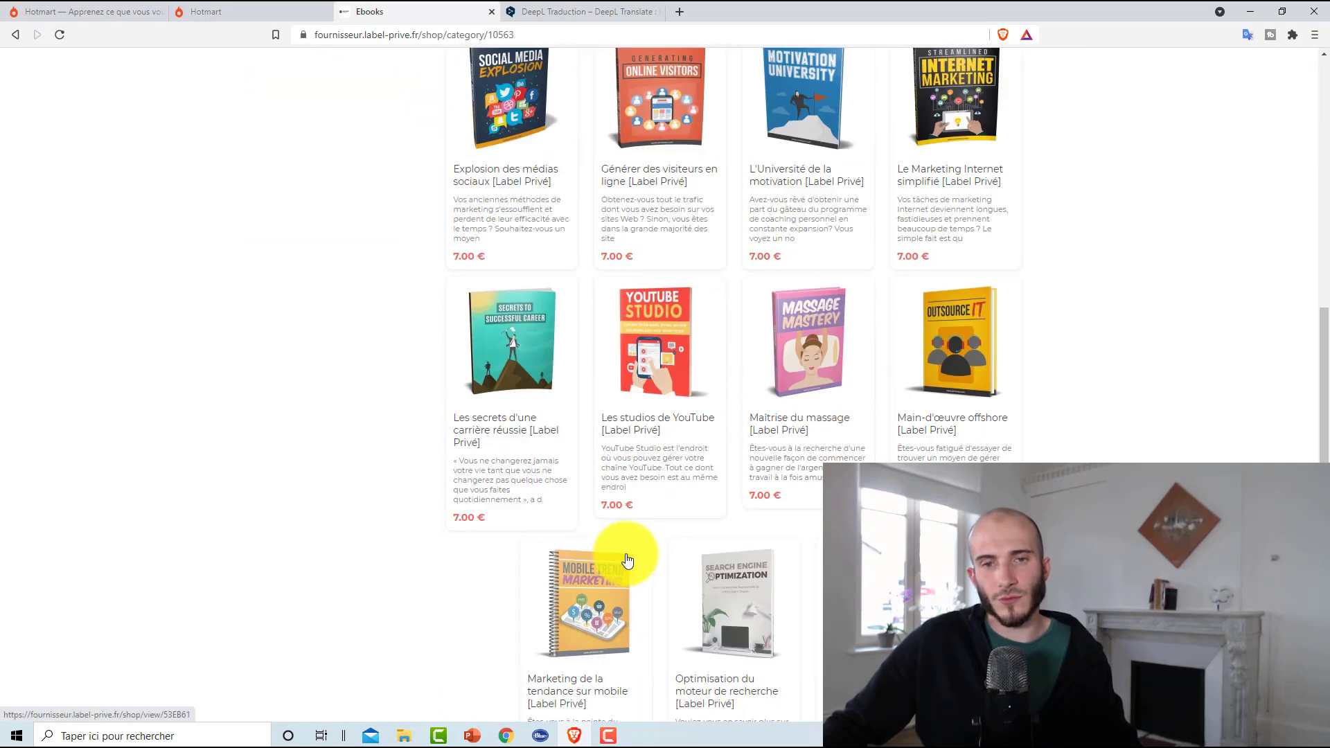
scroll(626, 547, "up", 15)
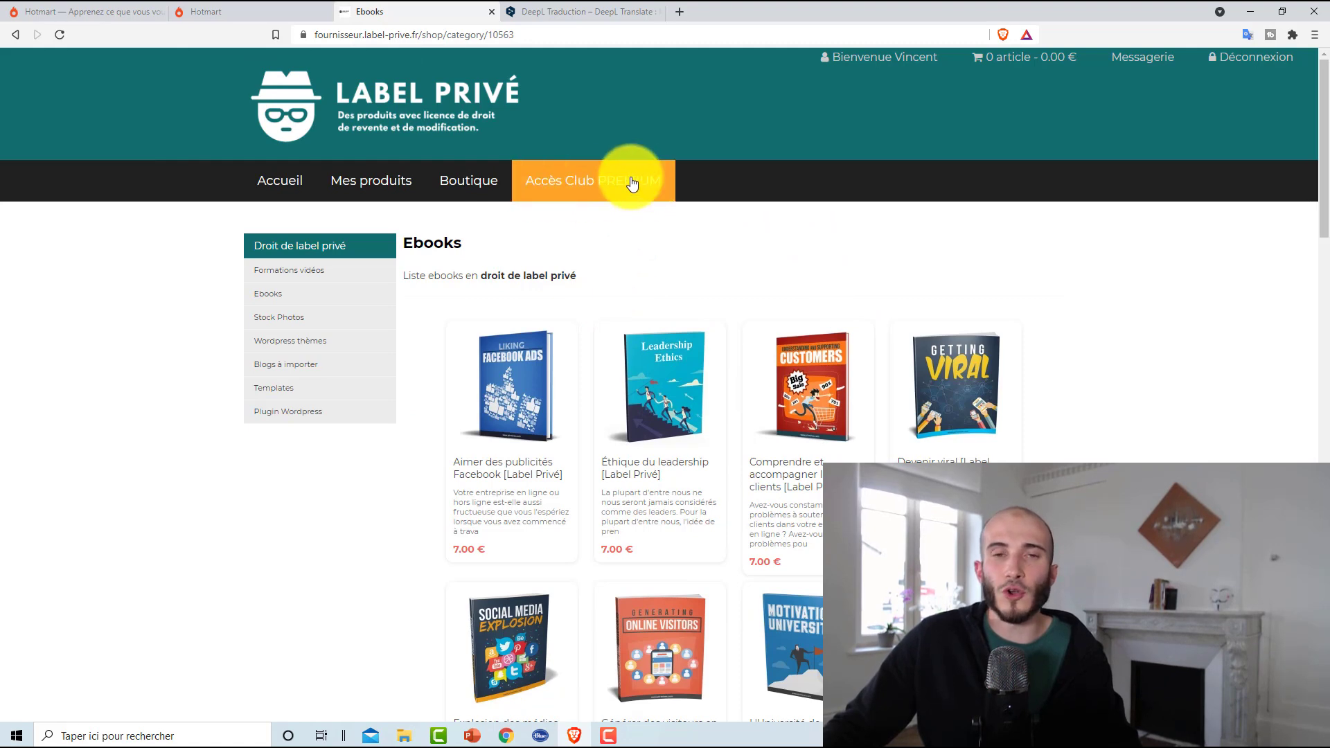
Review the Club PREMIUM access offer and the list of products already owned
left_click(555, 181)
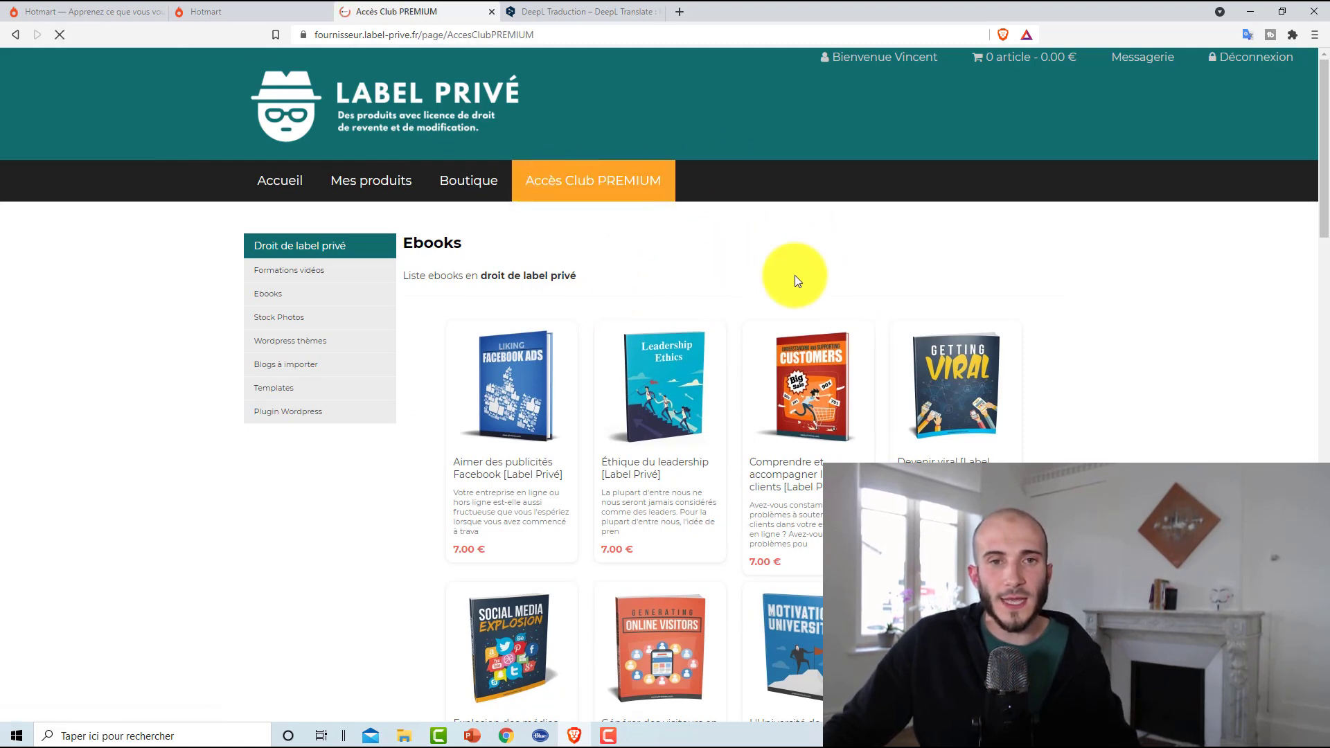
scroll(787, 456, "down", 3)
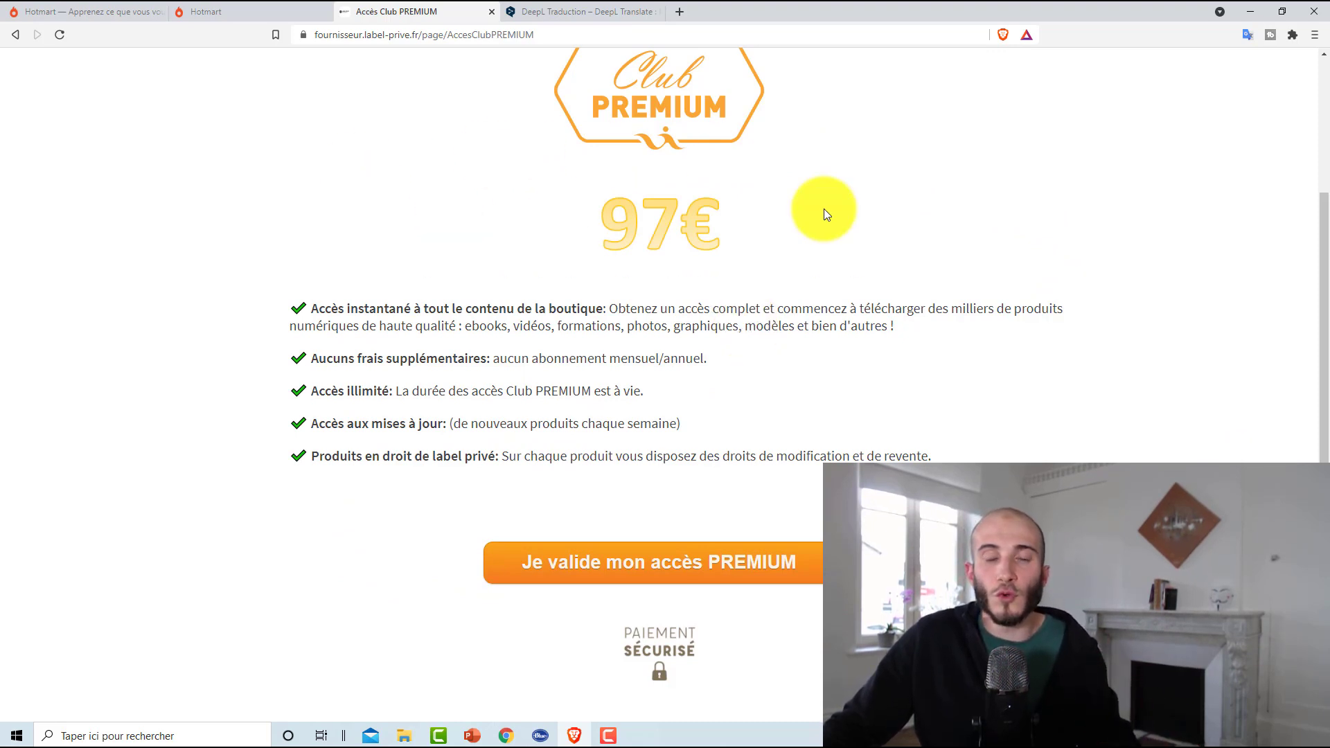
scroll(930, 433, "up", 3)
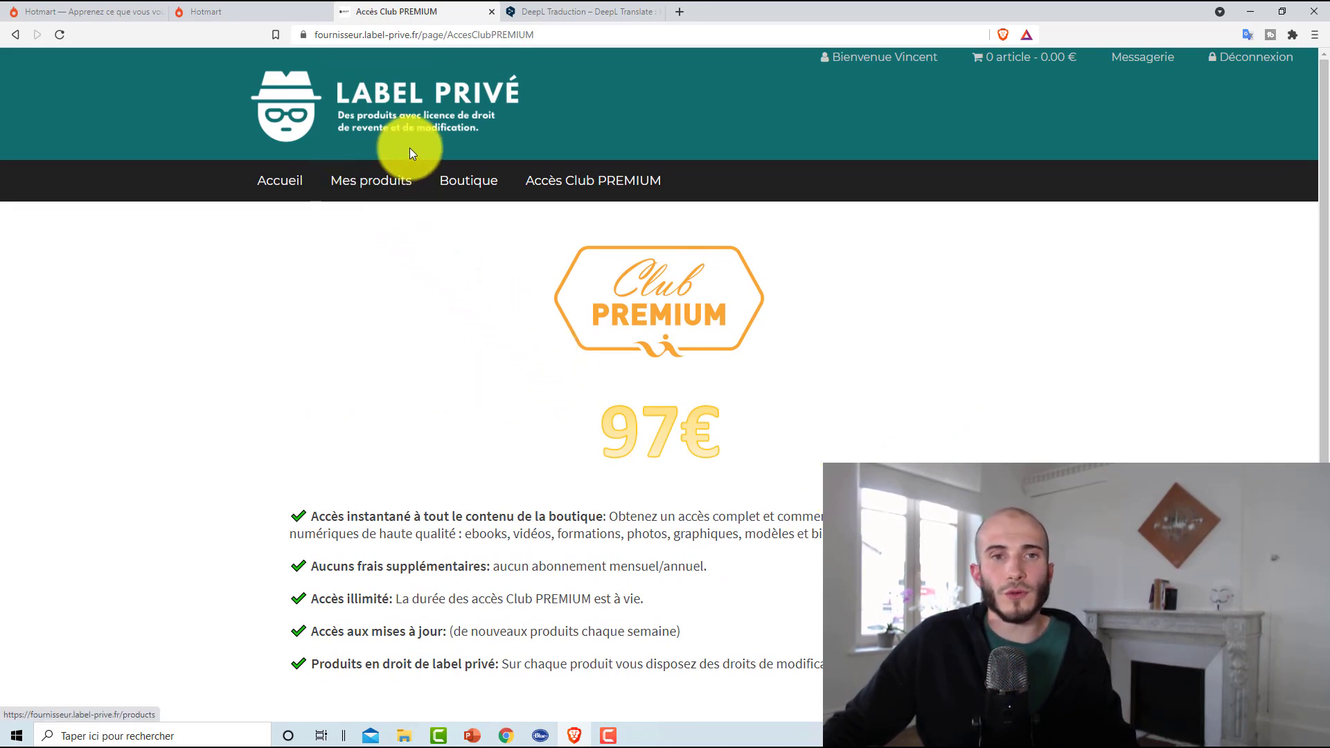
left_click(386, 195)
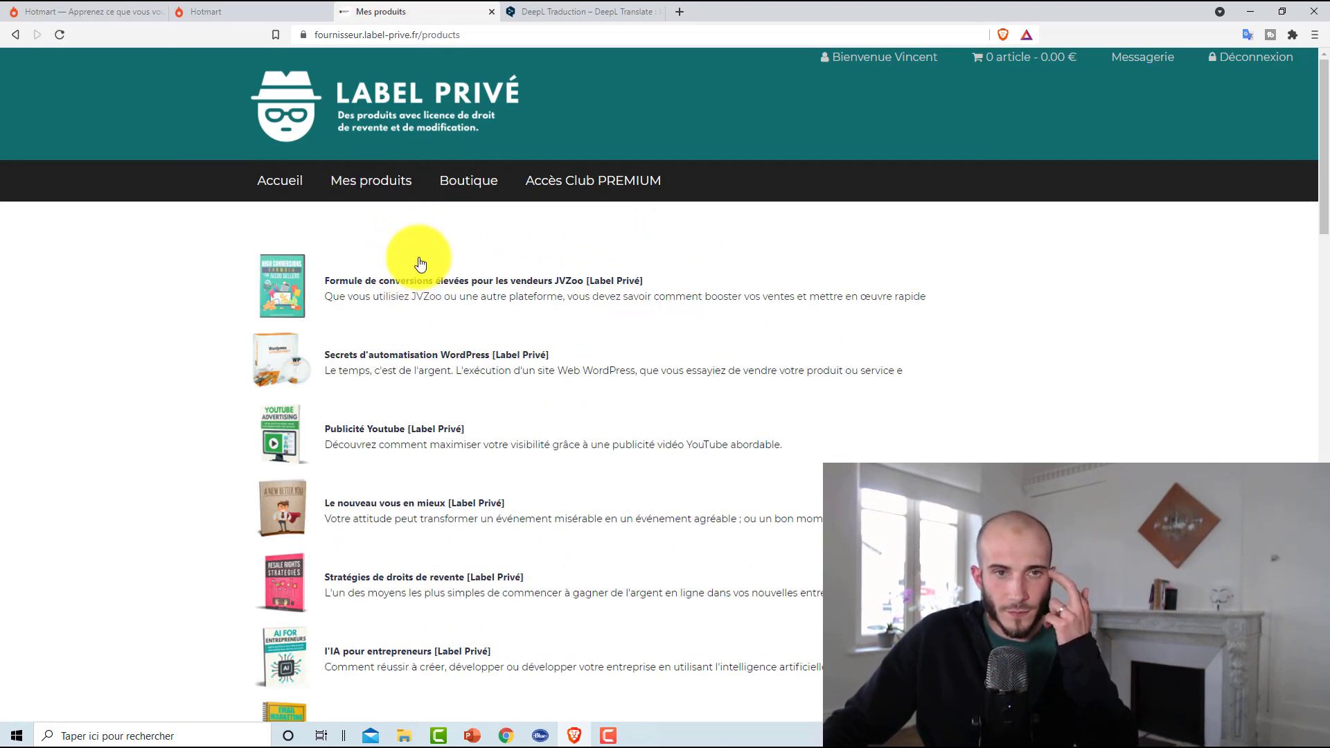
Add the "Maîtrise du massage" ebook from the shop's Ebooks category to the cart and proceed to checkout
left_click(460, 186)
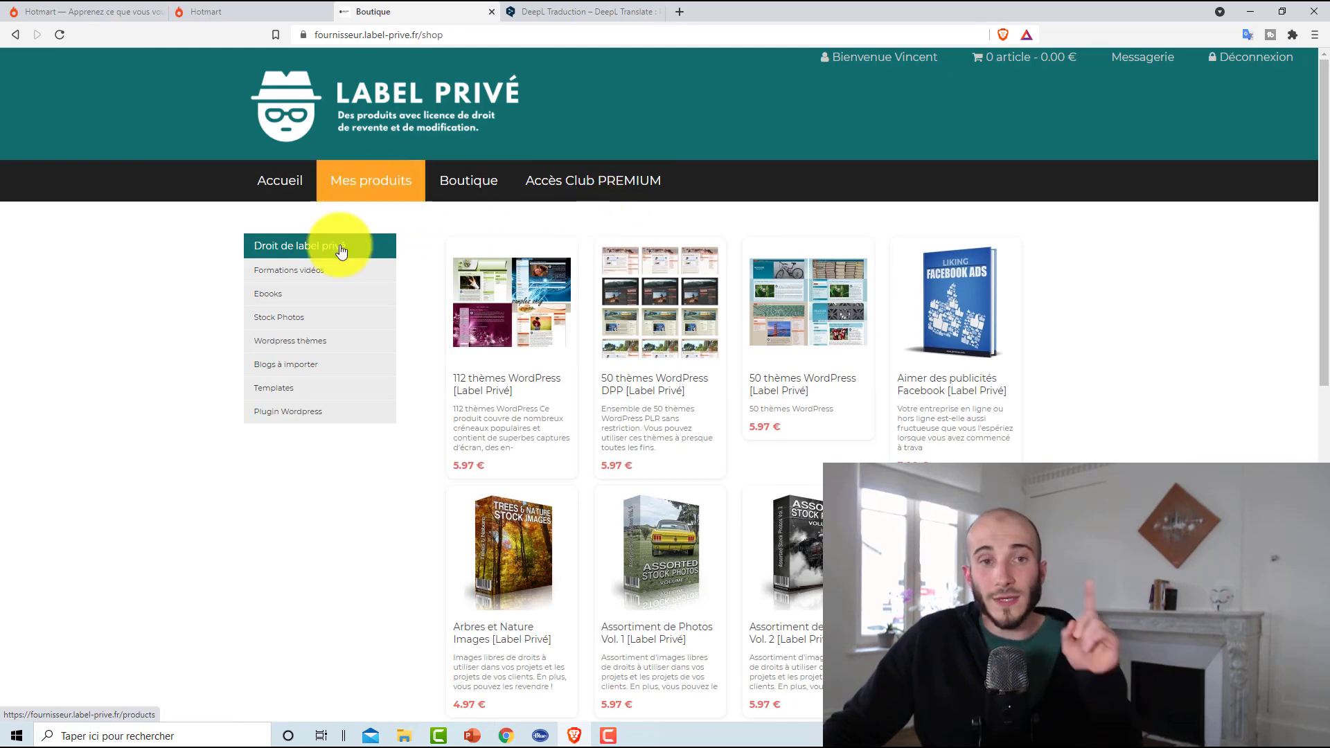
left_click(323, 298)
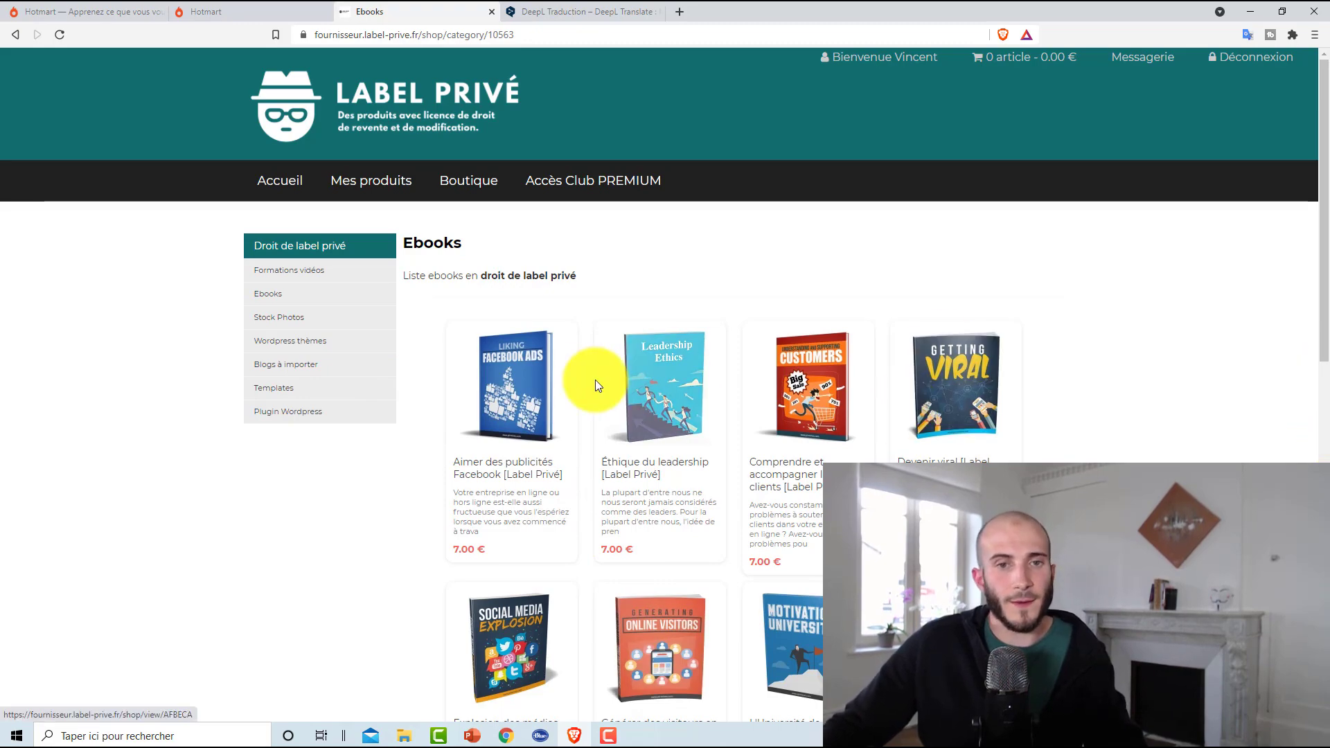
scroll(1125, 381, "down", 8)
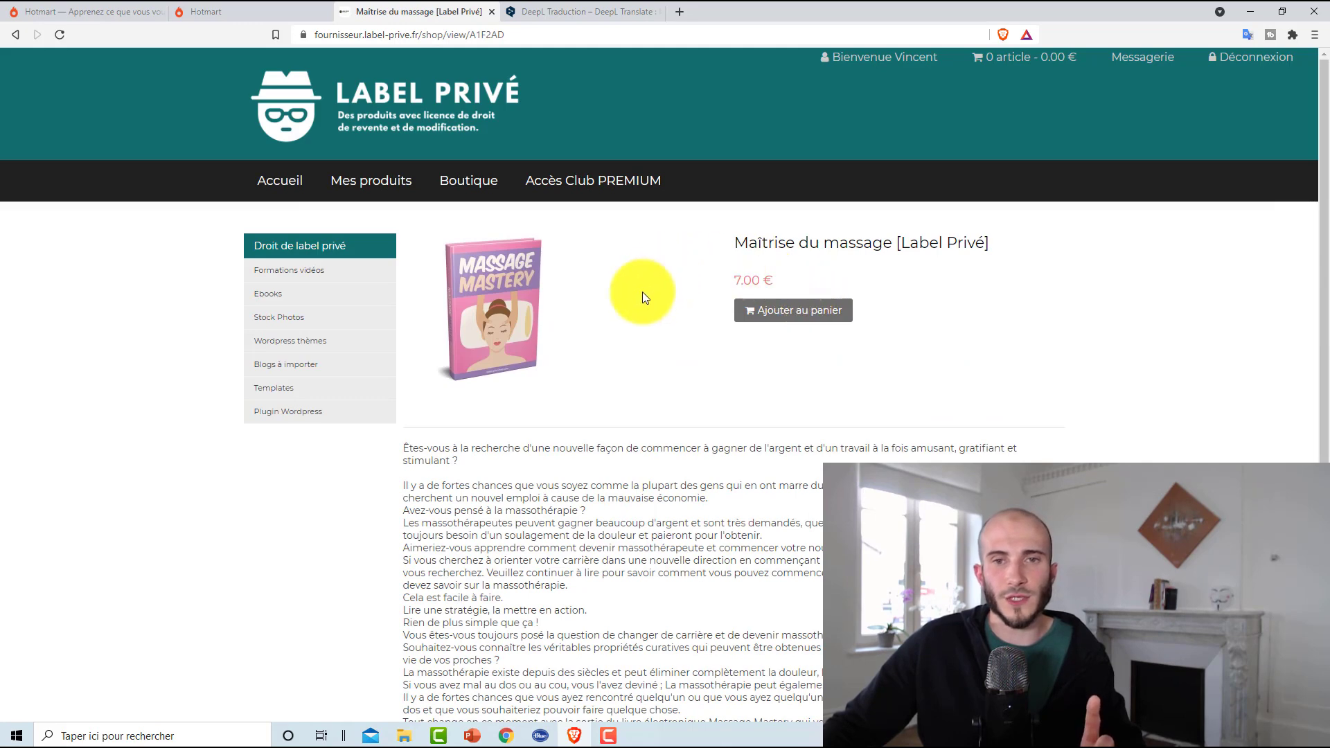
left_click(800, 313)
left_click(764, 510)
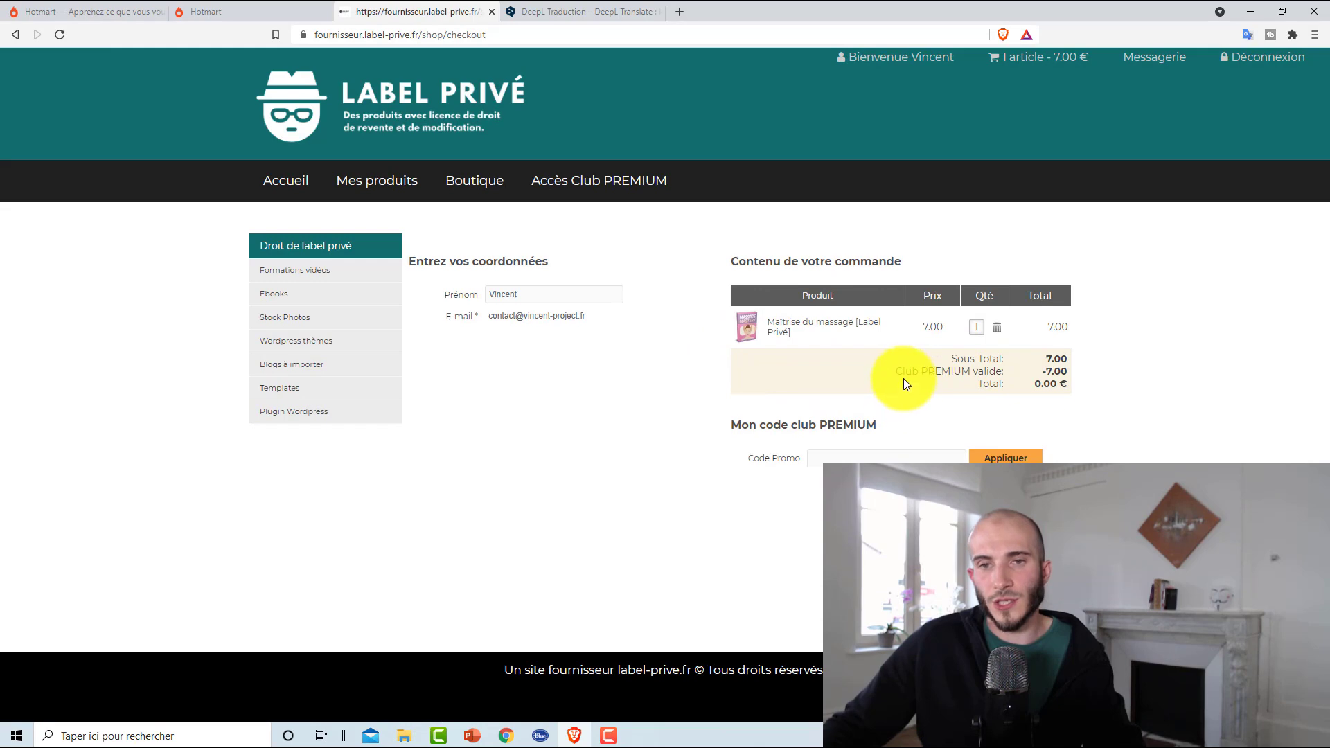
Check the Club PREMIUM discount in the order summary and validate the order
left_click_drag(896, 372, 1066, 375)
left_click(1057, 372)
triple_click(1054, 363)
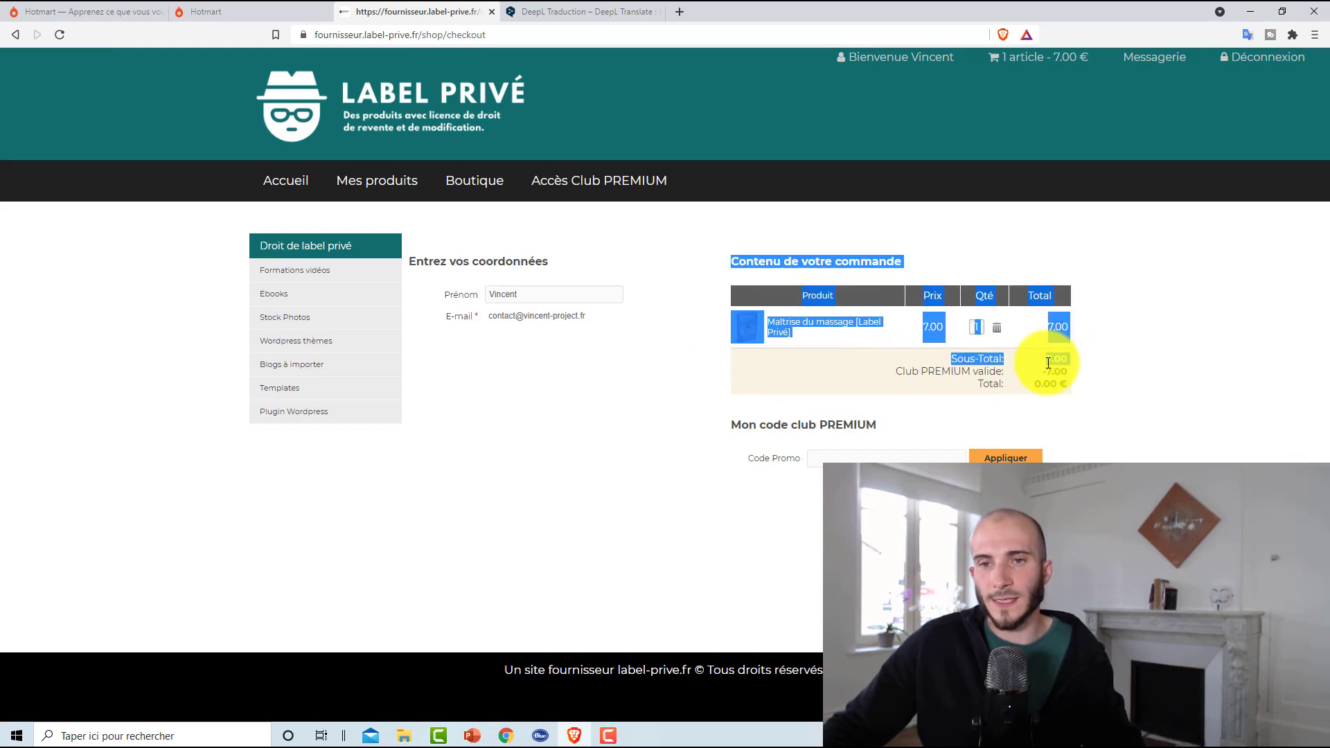
left_click(1104, 430)
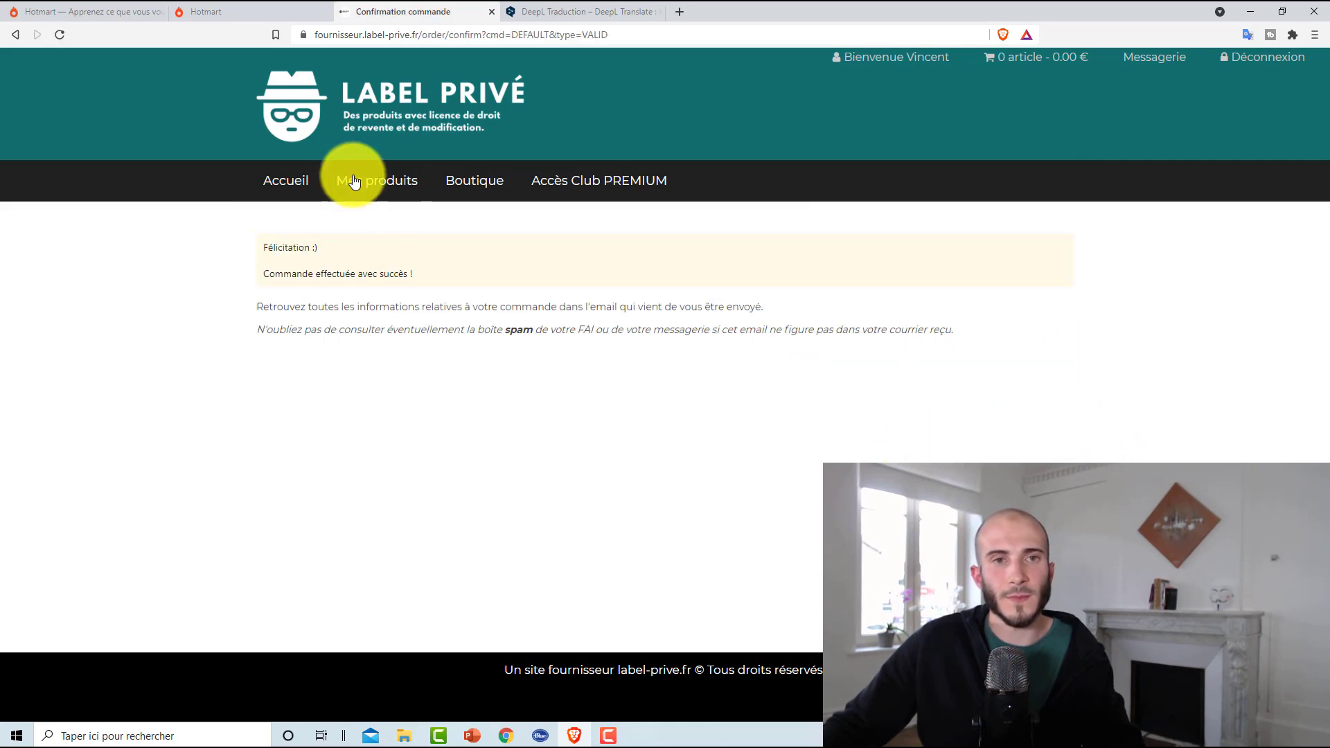
Find "Maîtrise du massage" in the list of owned products
left_click(366, 183)
scroll(525, 401, "down", 10)
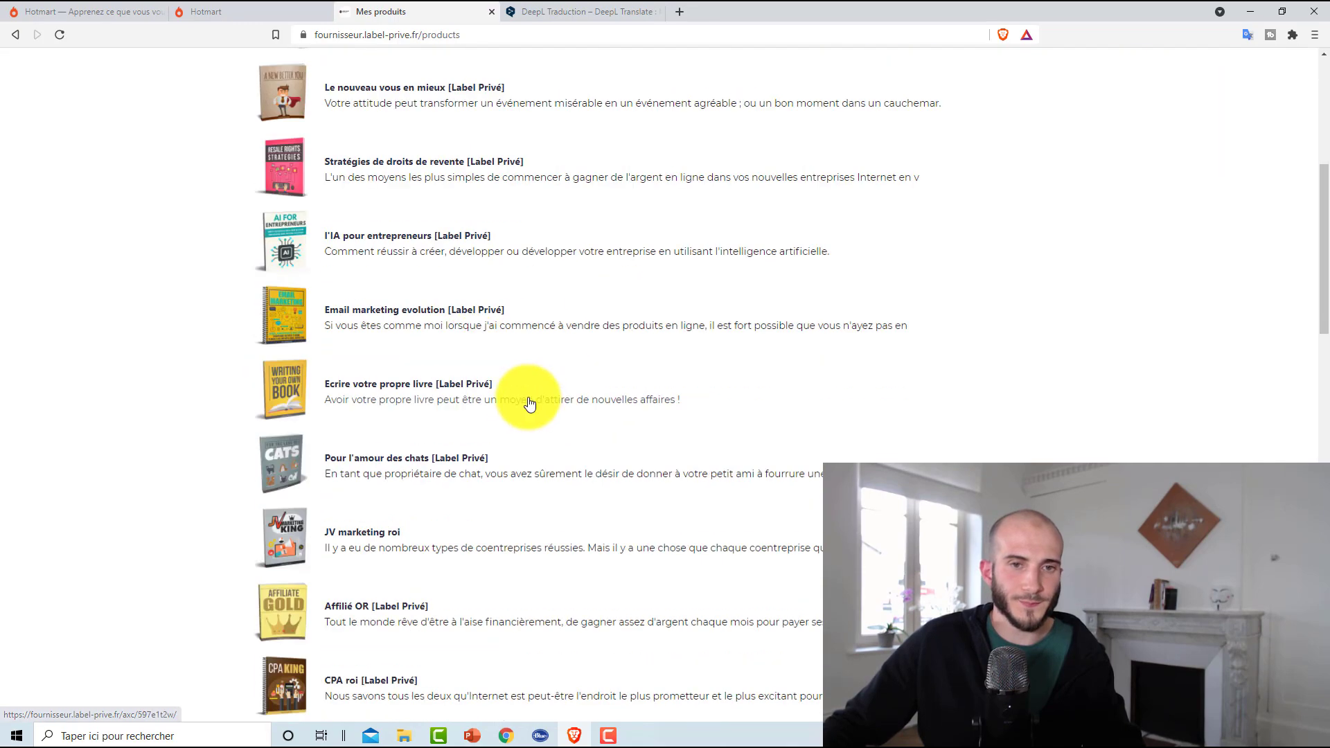
scroll(562, 450, "down", 15)
scroll(541, 438, "up", 1)
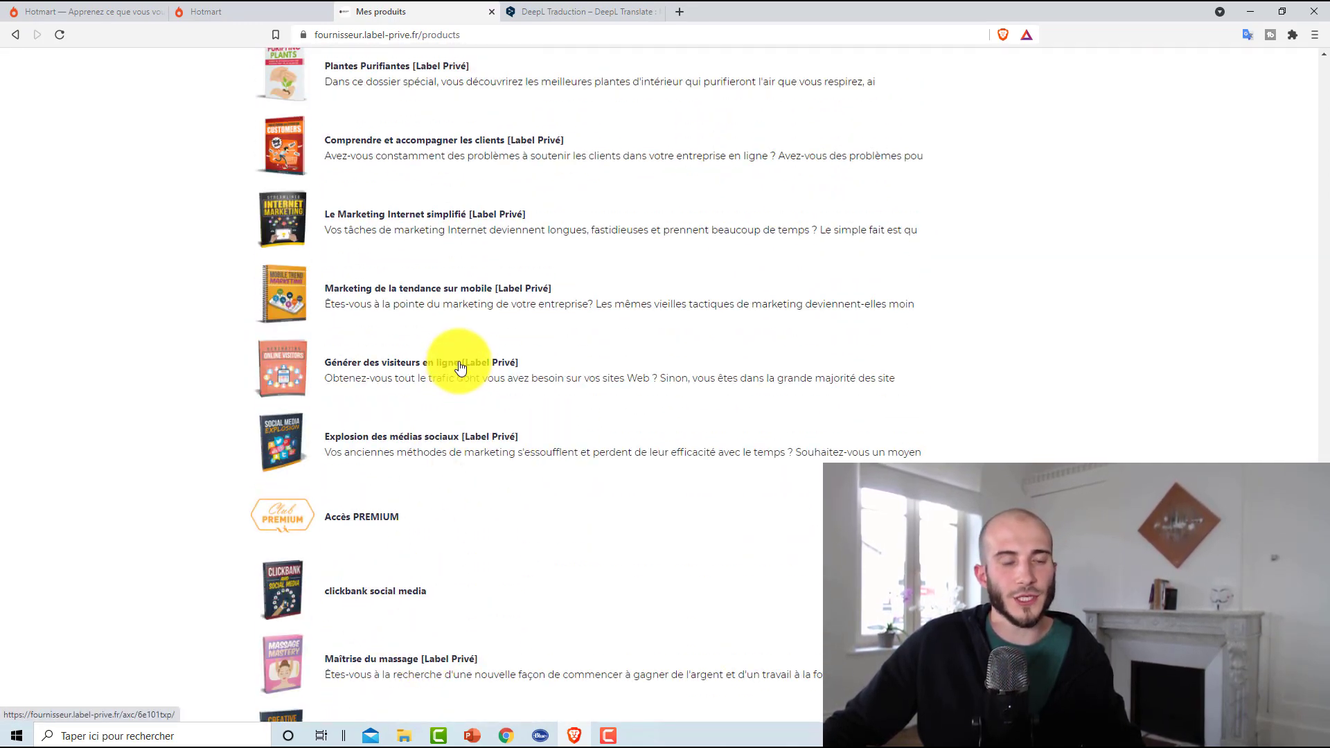
Switch to File Explorer and open the Massage Mastery folder inside the massage_mastery archive
key("alt+Tab")
left_click_drag(713, 17, 629, 89)
double_click(334, 176)
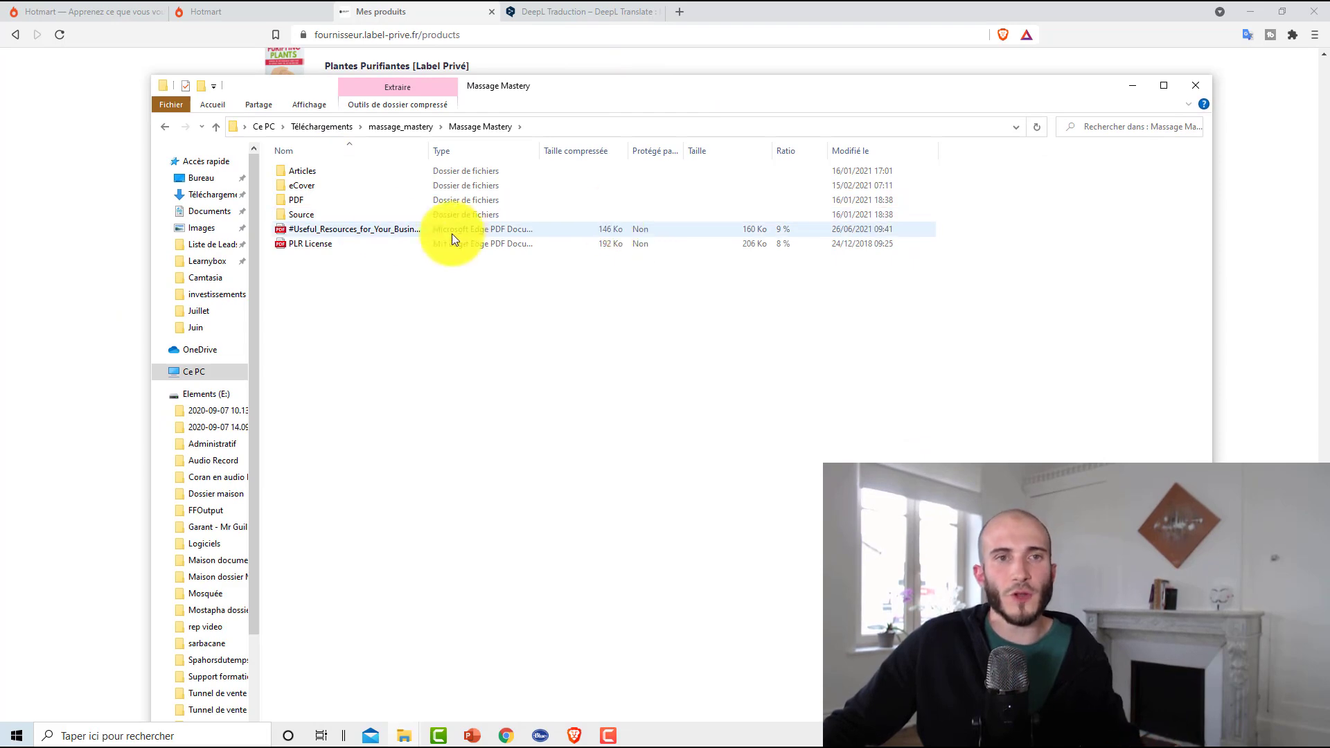
Read the Foot Massage and Invisible Energy texts in the Articles folder, and return to the Massage Mastery folder
double_click(317, 173)
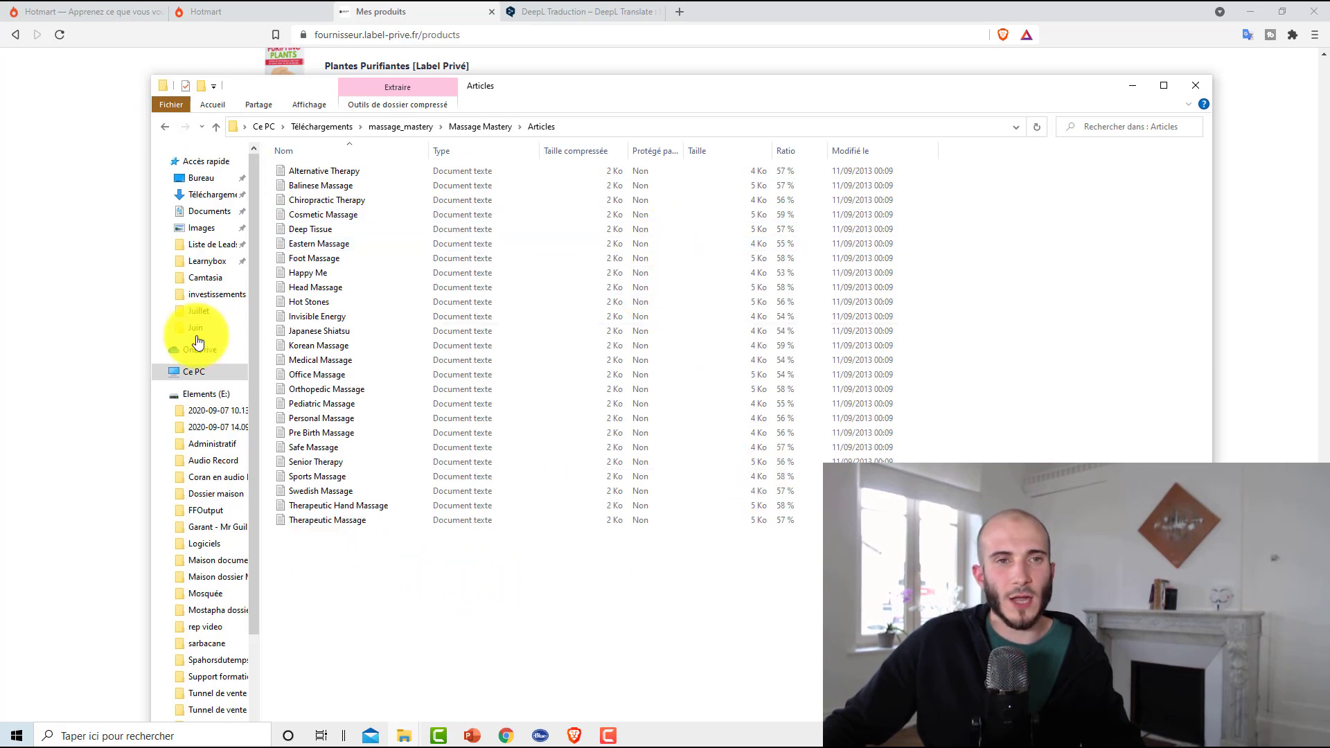
left_click(320, 260)
double_click(320, 261)
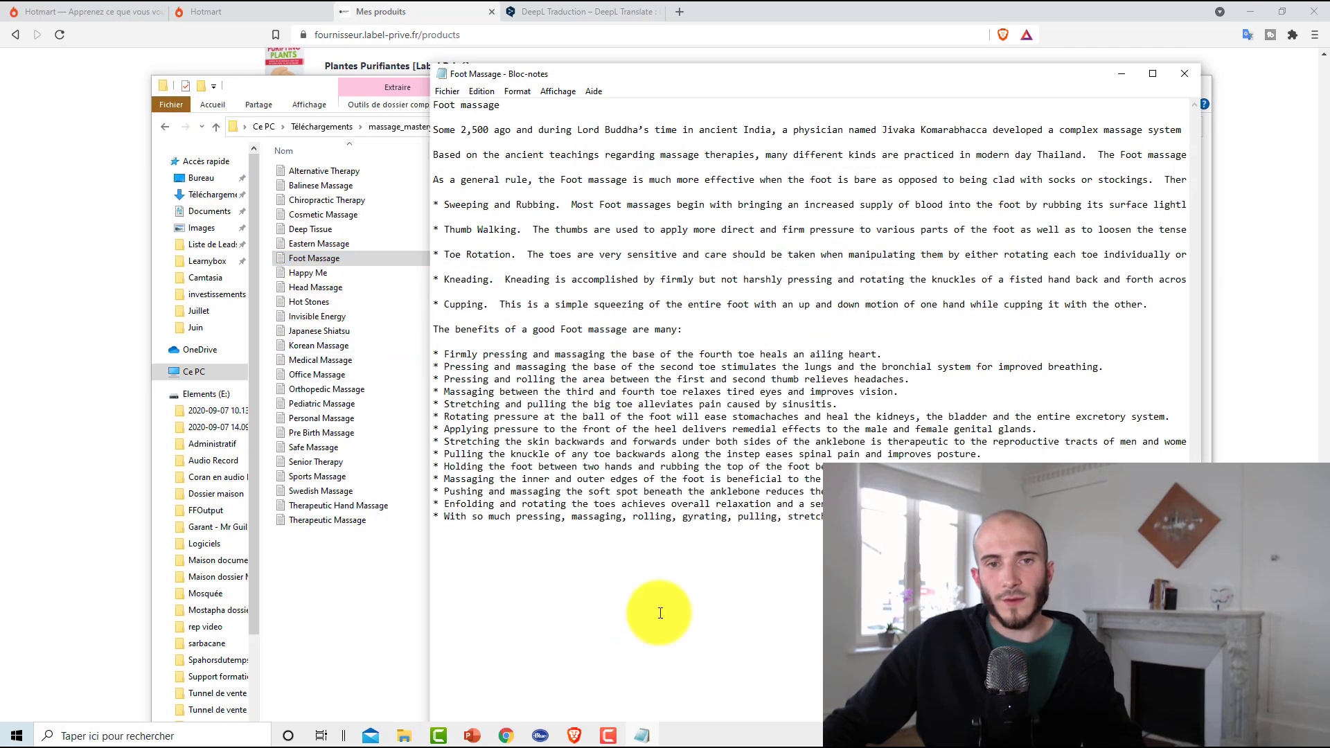
left_click(1185, 77)
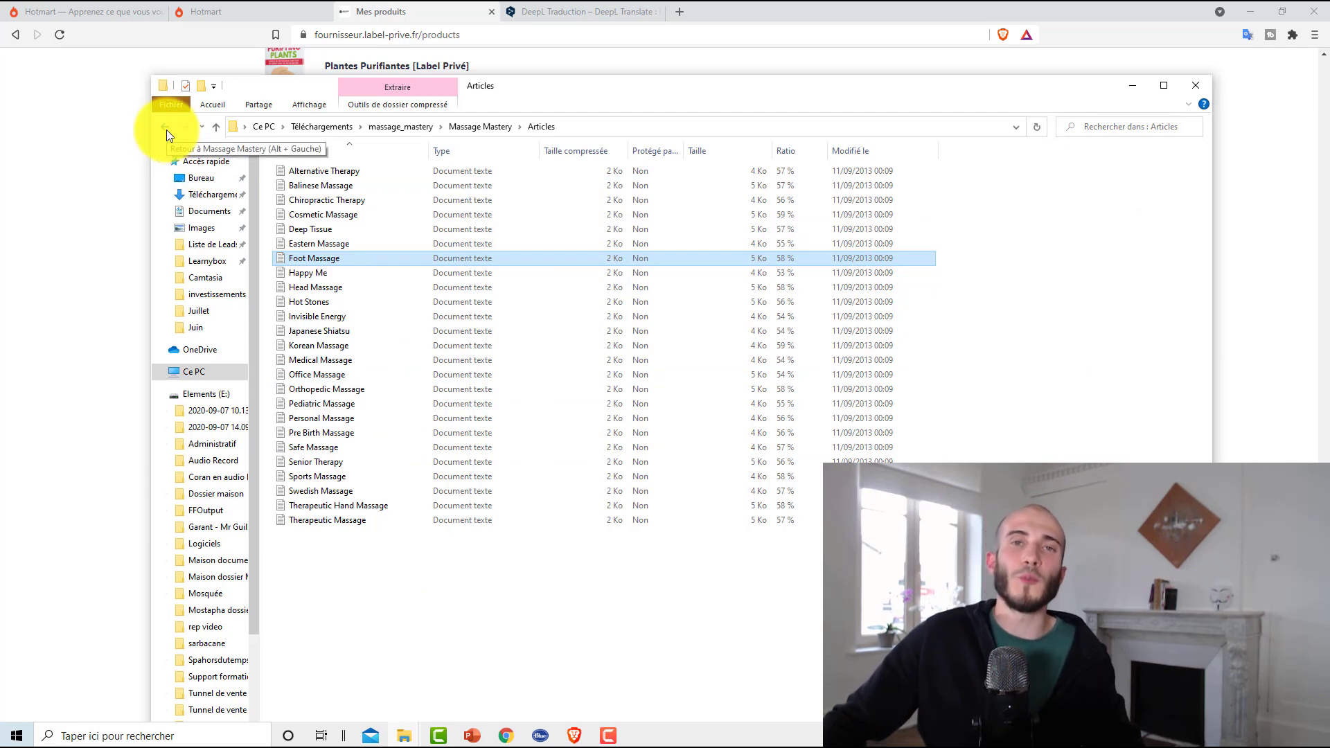
double_click(317, 316)
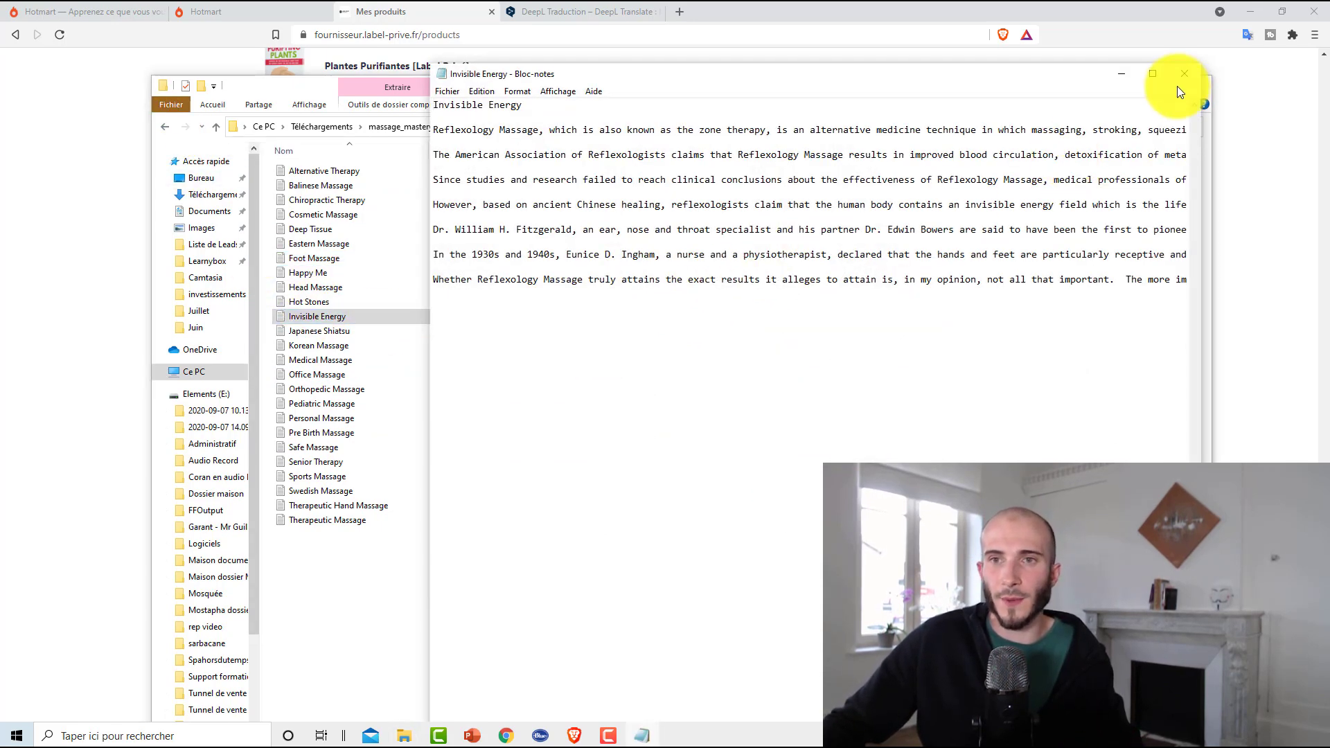
left_click(1183, 74)
left_click(164, 128)
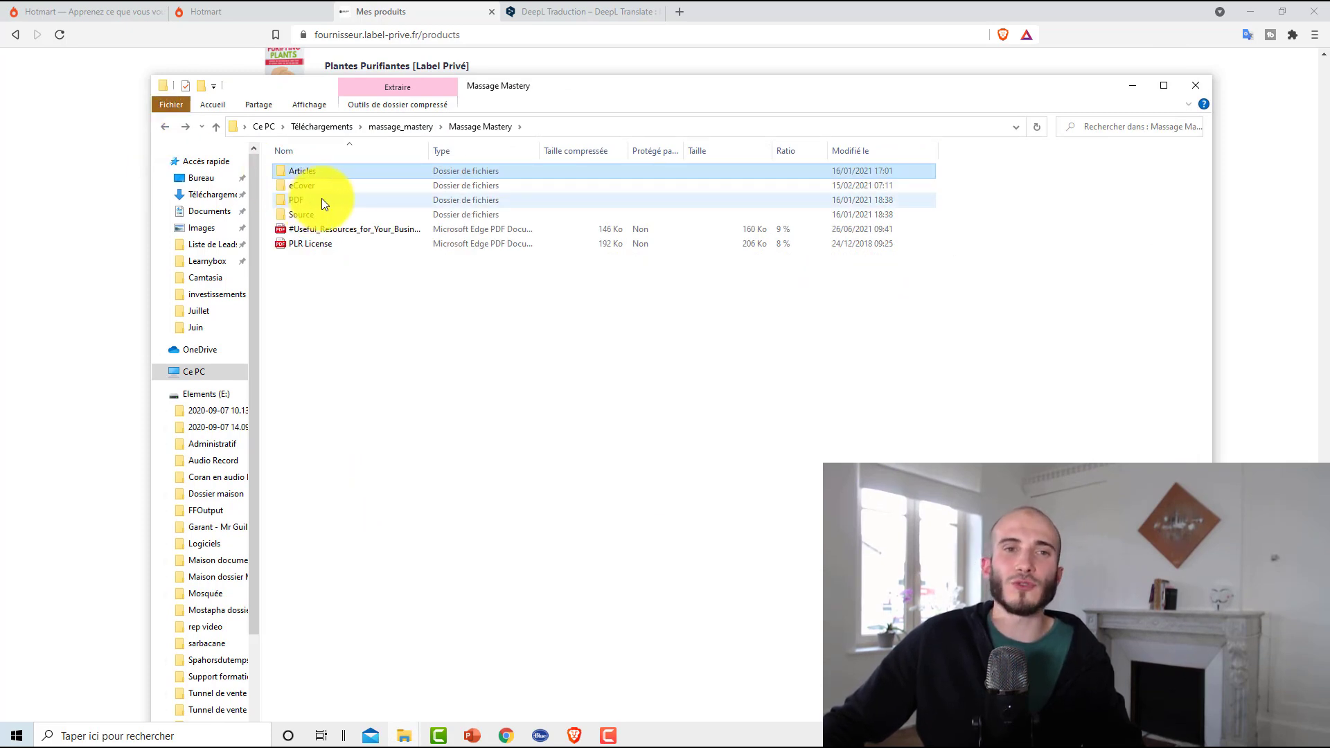
View the PNG cover image in the eCover folder and return to the Massage Mastery folder
double_click(310, 184)
double_click(325, 173)
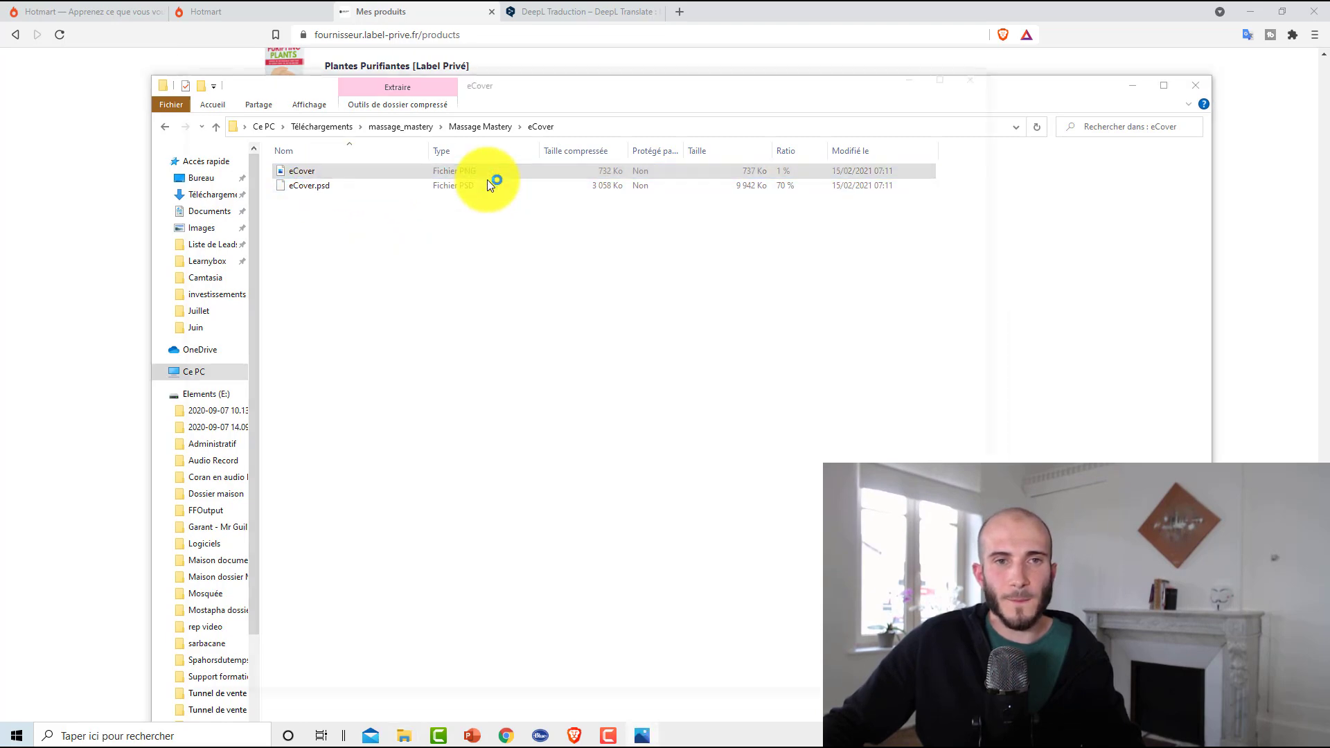
left_click(987, 67)
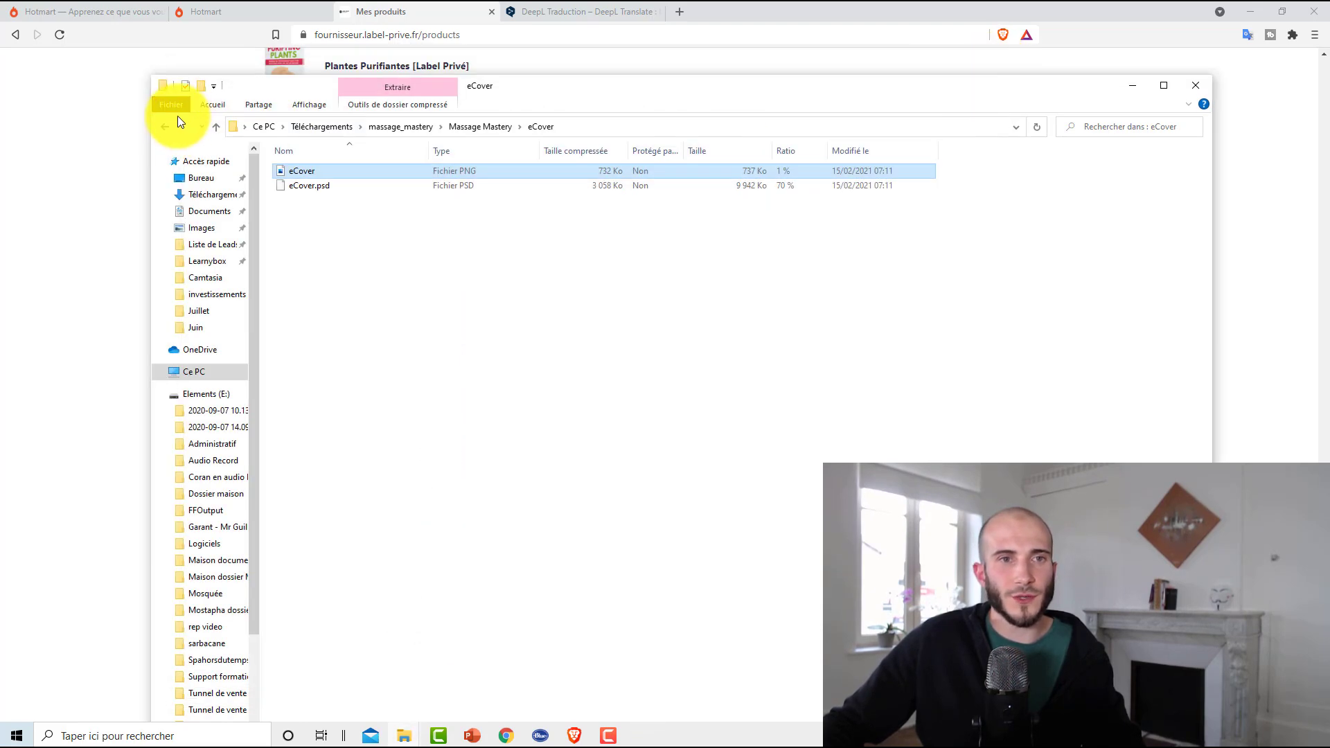
left_click(166, 127)
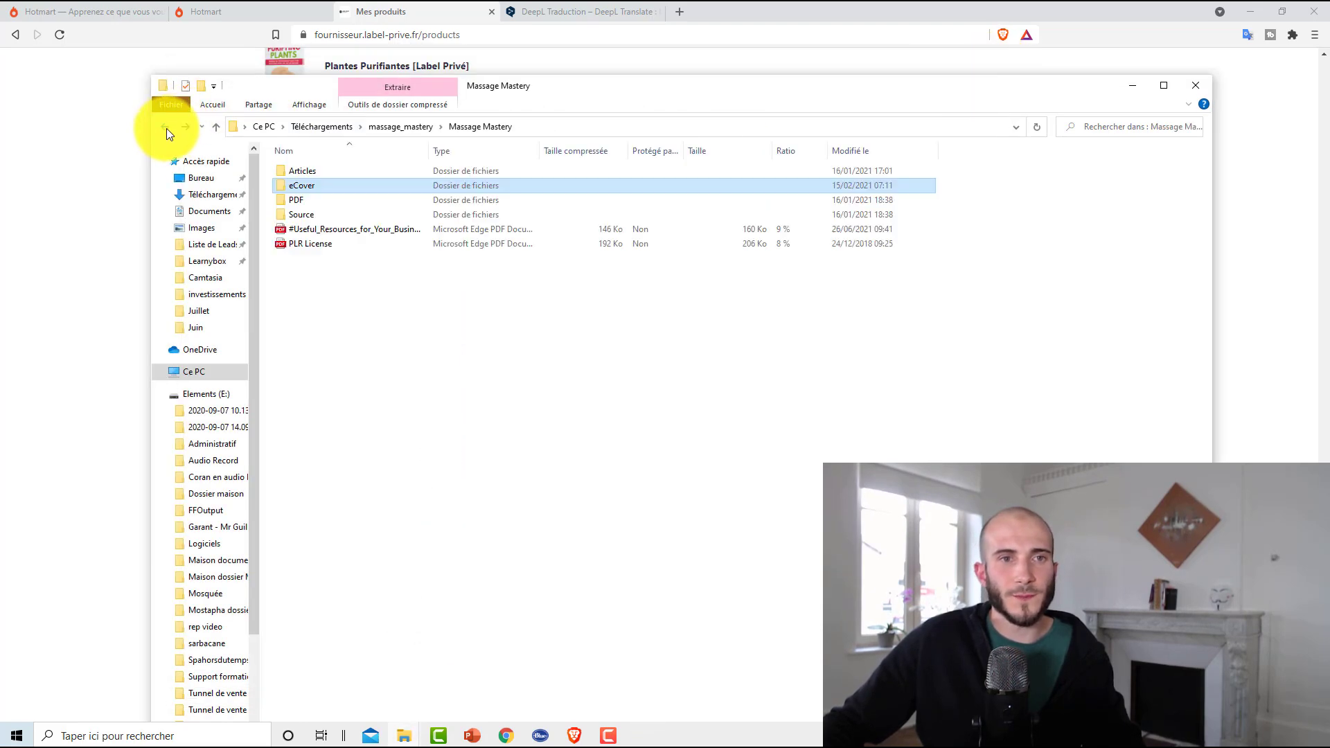
Skim the Massage Mastery ebook in the PDF folder, close it and return to the Massage Mastery folder
double_click(309, 198)
double_click(347, 176)
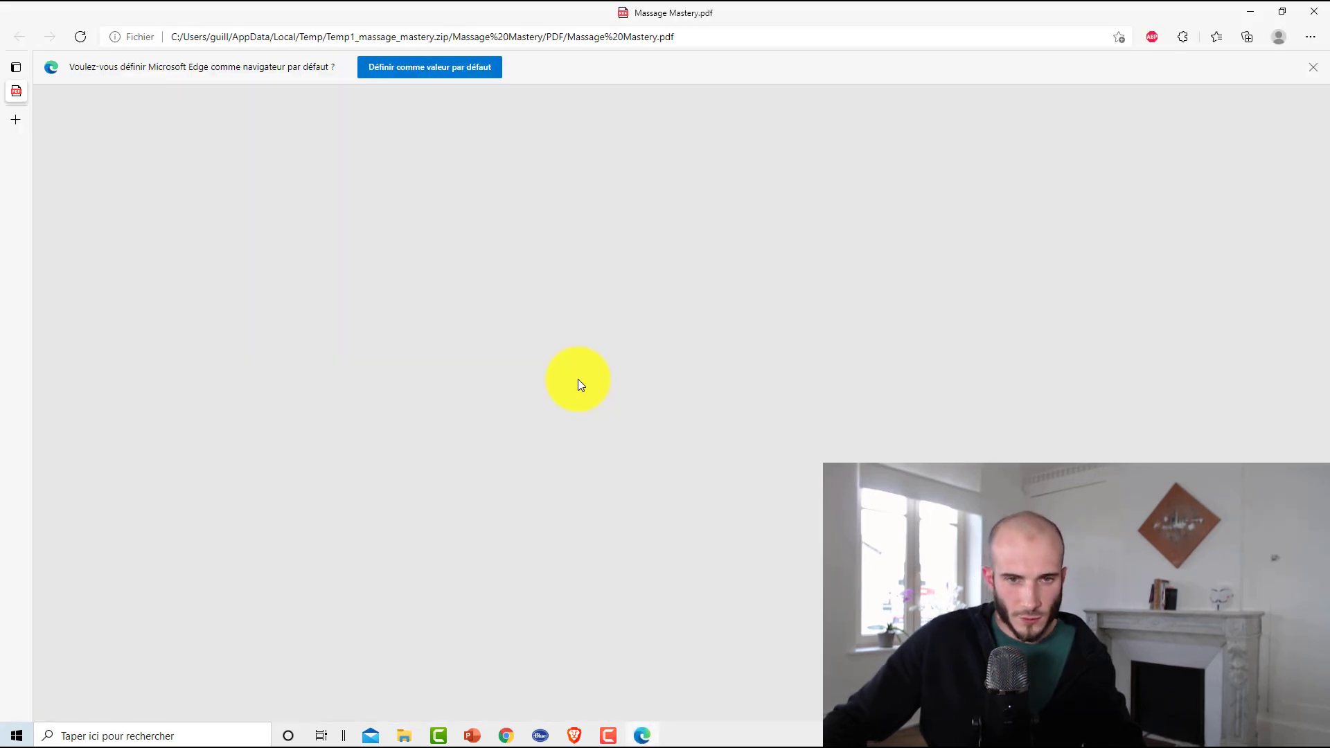
scroll(626, 377, "down", 5)
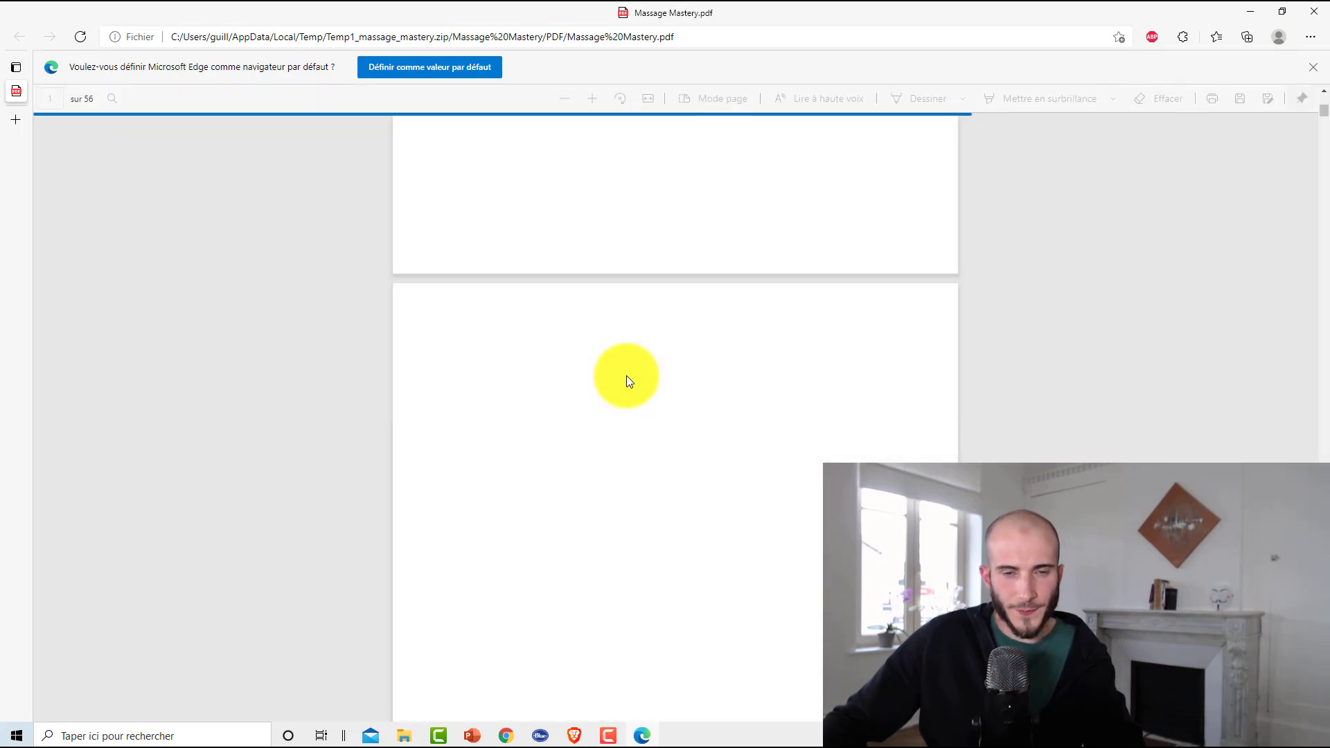
scroll(626, 373, "down", 15)
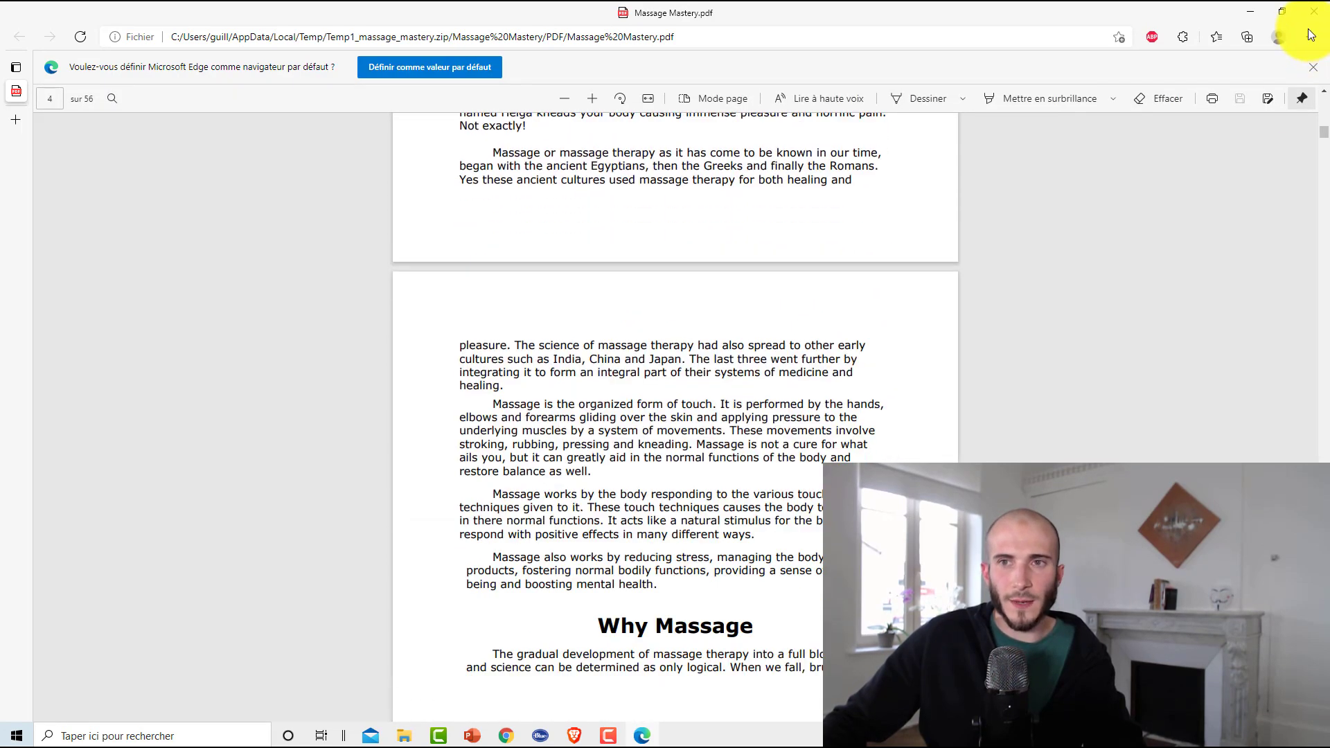
left_click(1311, 20)
left_click(166, 126)
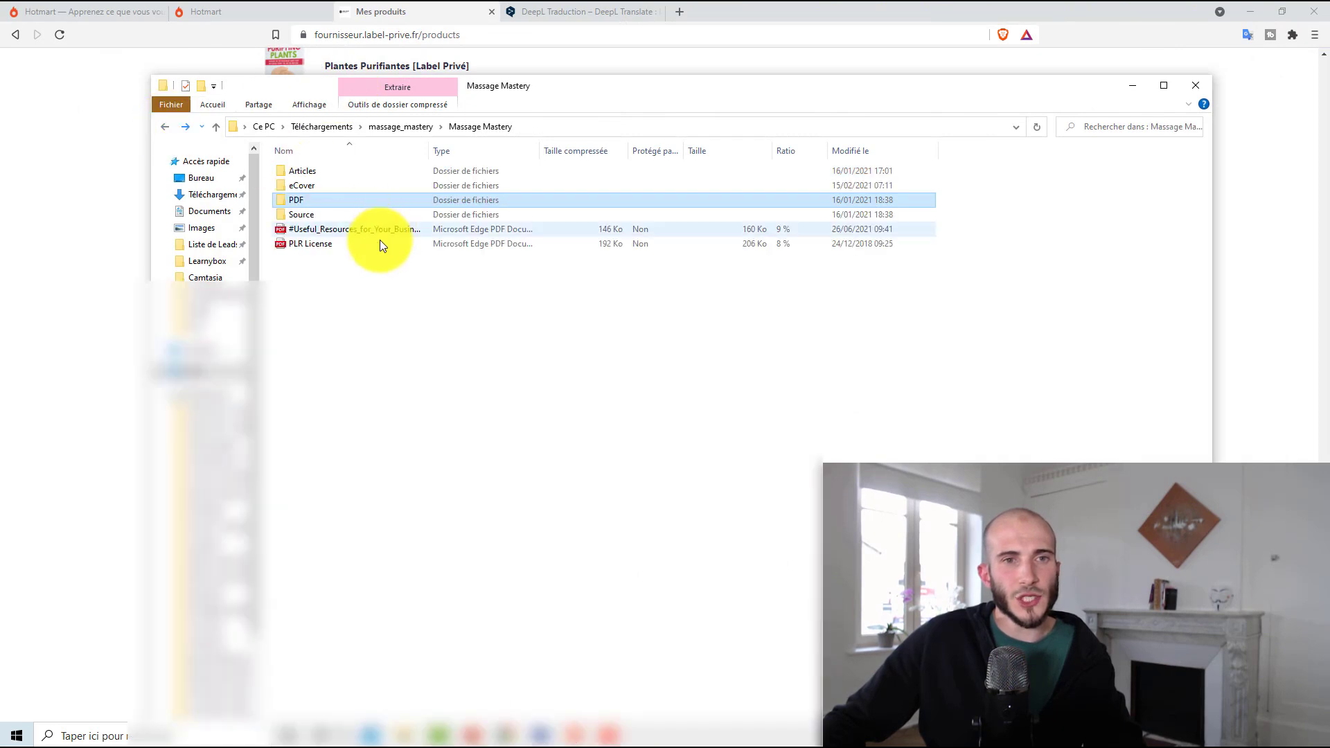
Check the archive's Source folder, and extract the massage_mastery archive in Téléchargements to its default destination
double_click(309, 216)
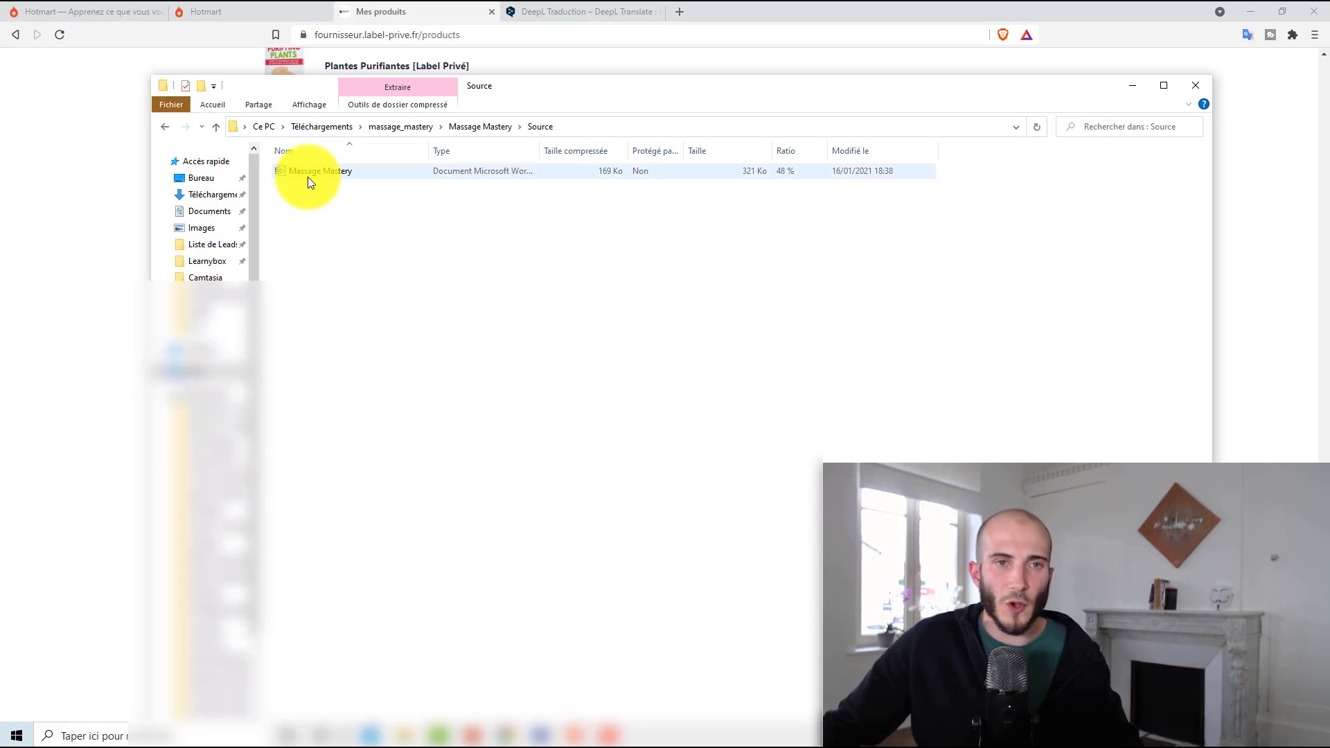
left_click(328, 129)
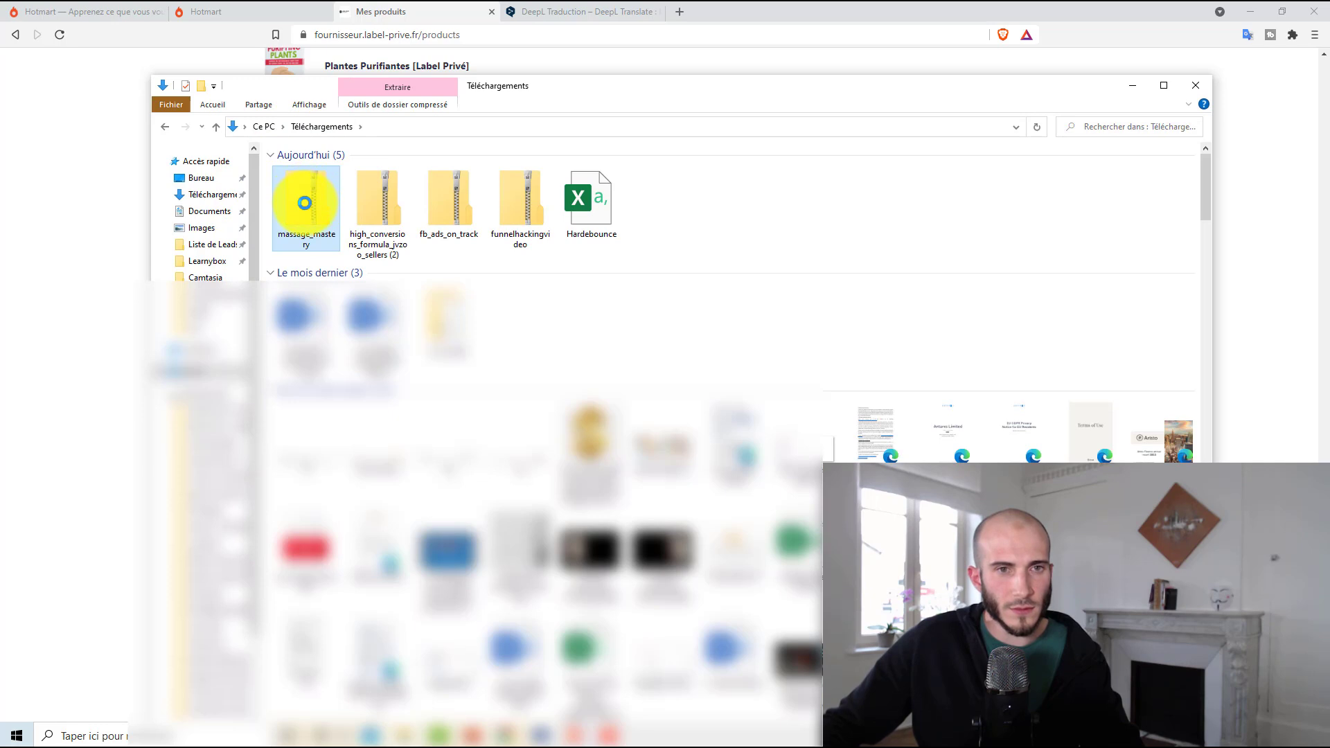
right_click(305, 201)
left_click(371, 254)
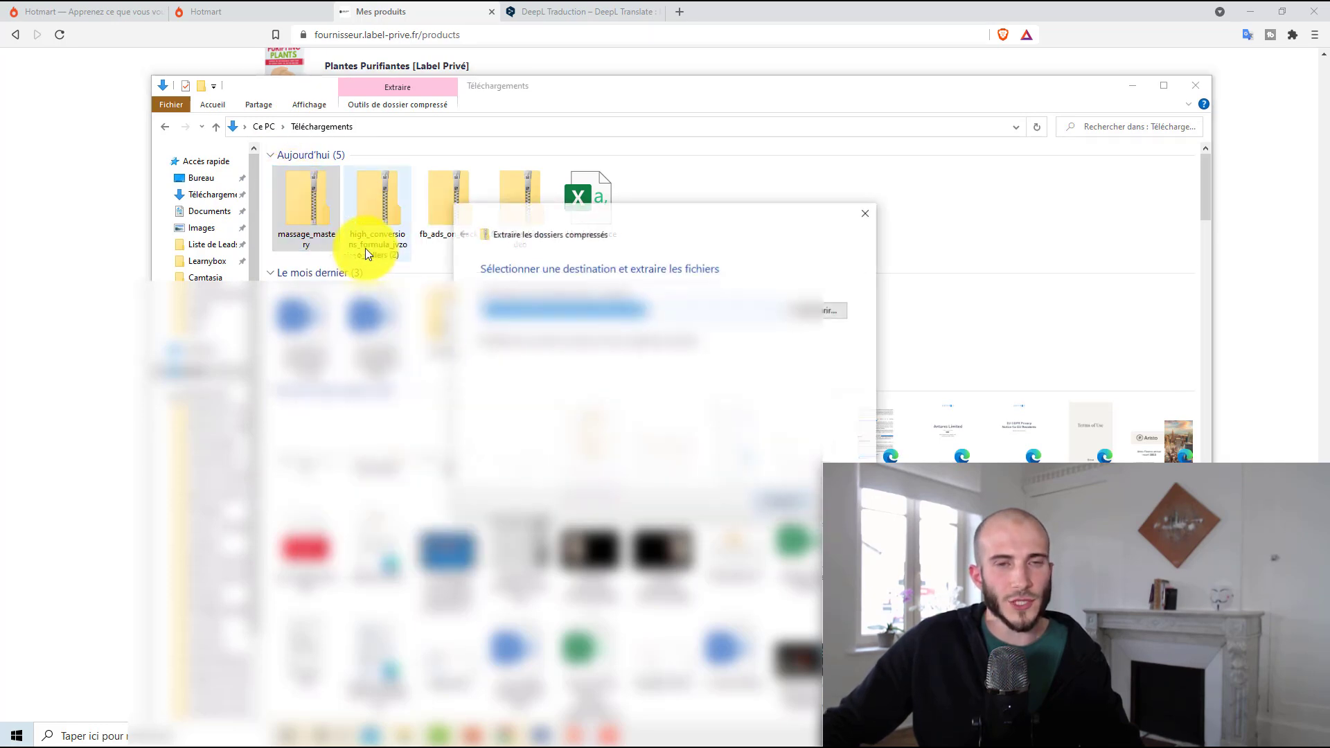
left_click(783, 502)
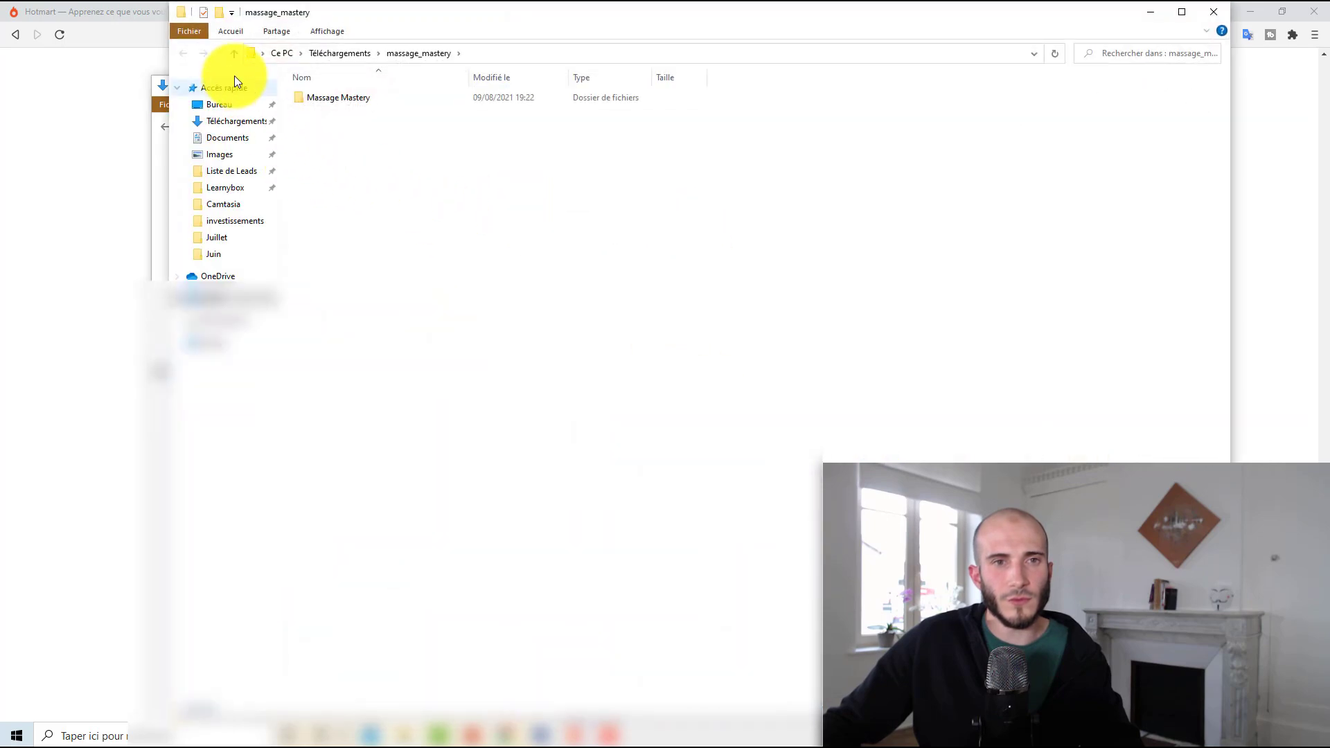
Open the Massage Mastery Word document from the Source folder of the extracted files
left_click(1148, 13)
double_click(676, 205)
double_click(348, 169)
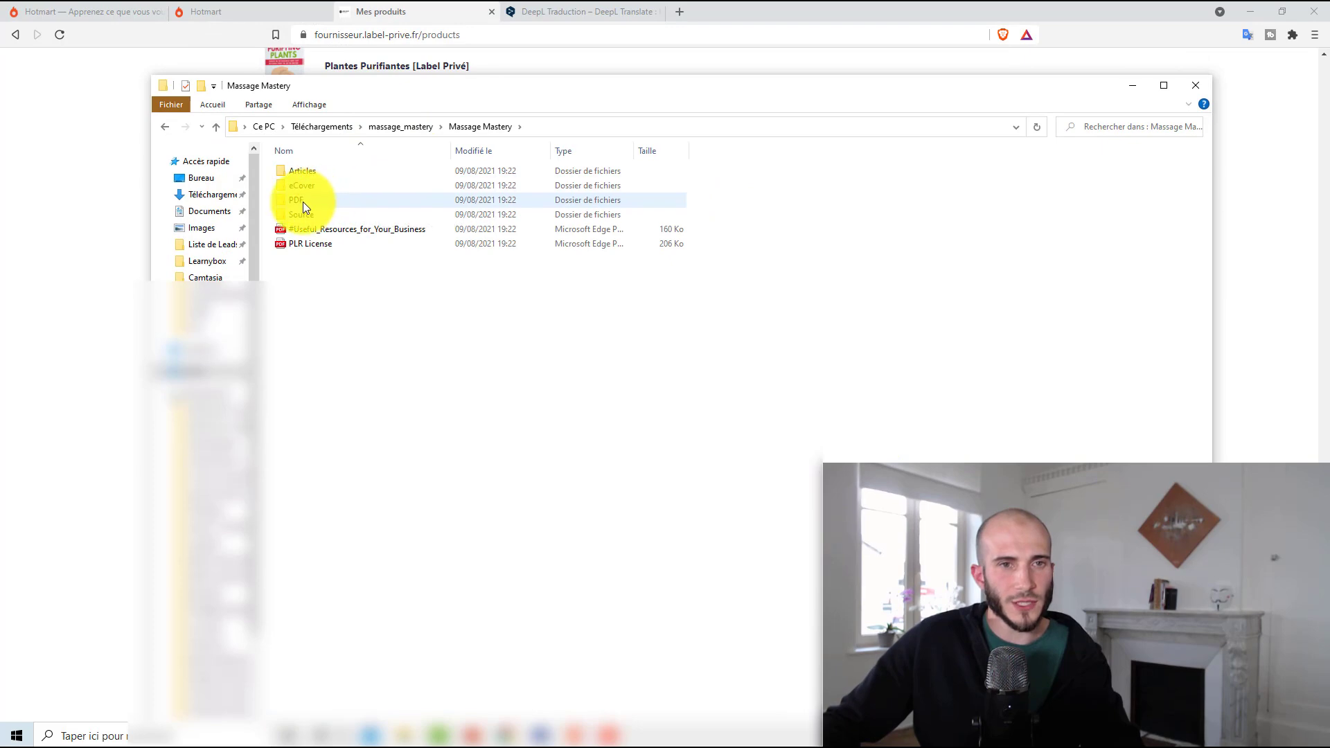
double_click(323, 215)
double_click(324, 174)
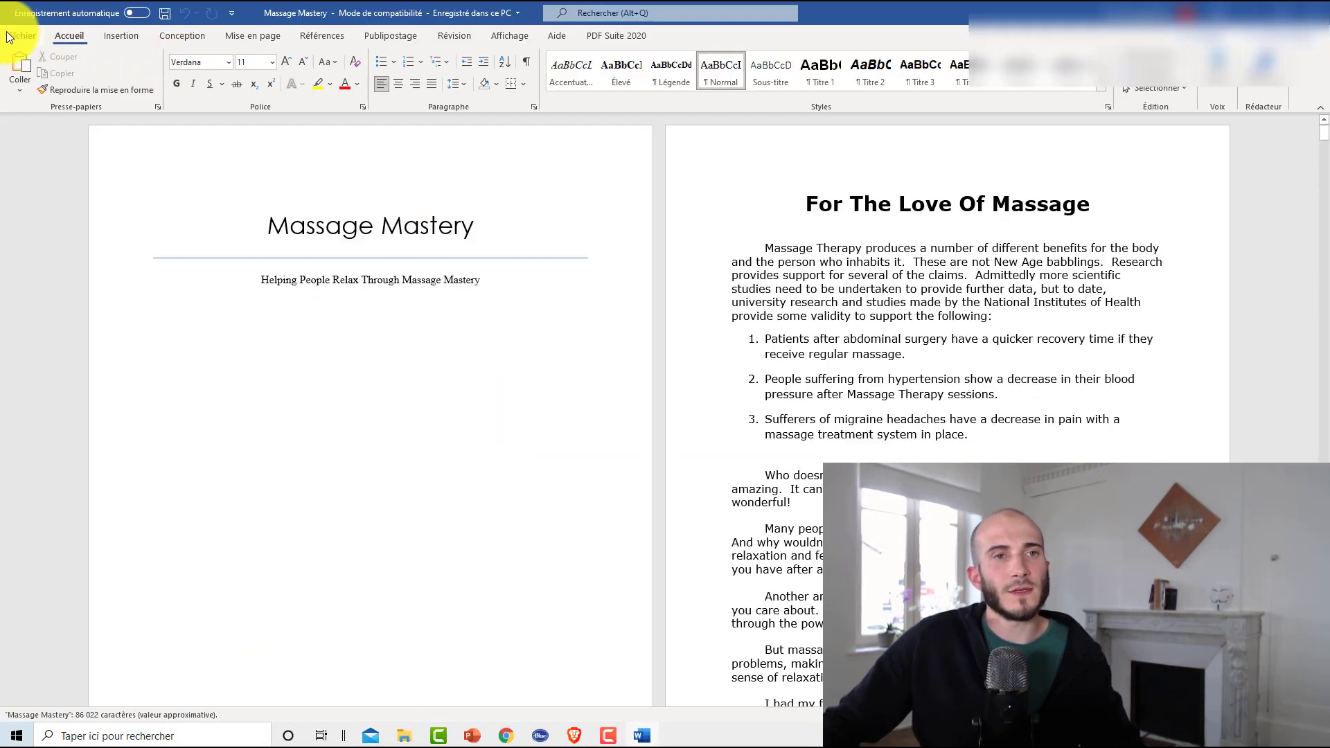
Save the Massage Mastery document in the Source folder as a macro-free Word document (*.docx) and close it
left_click(21, 38)
left_click(68, 225)
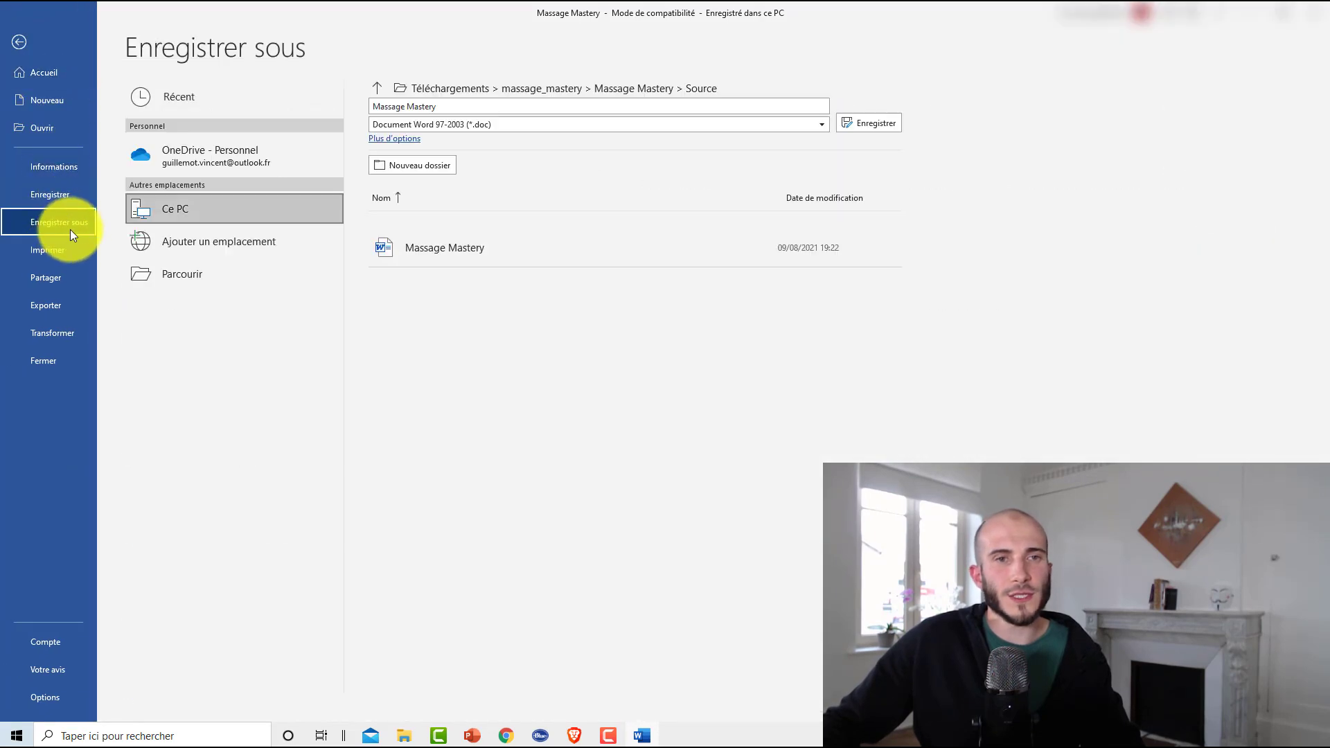
left_click(505, 123)
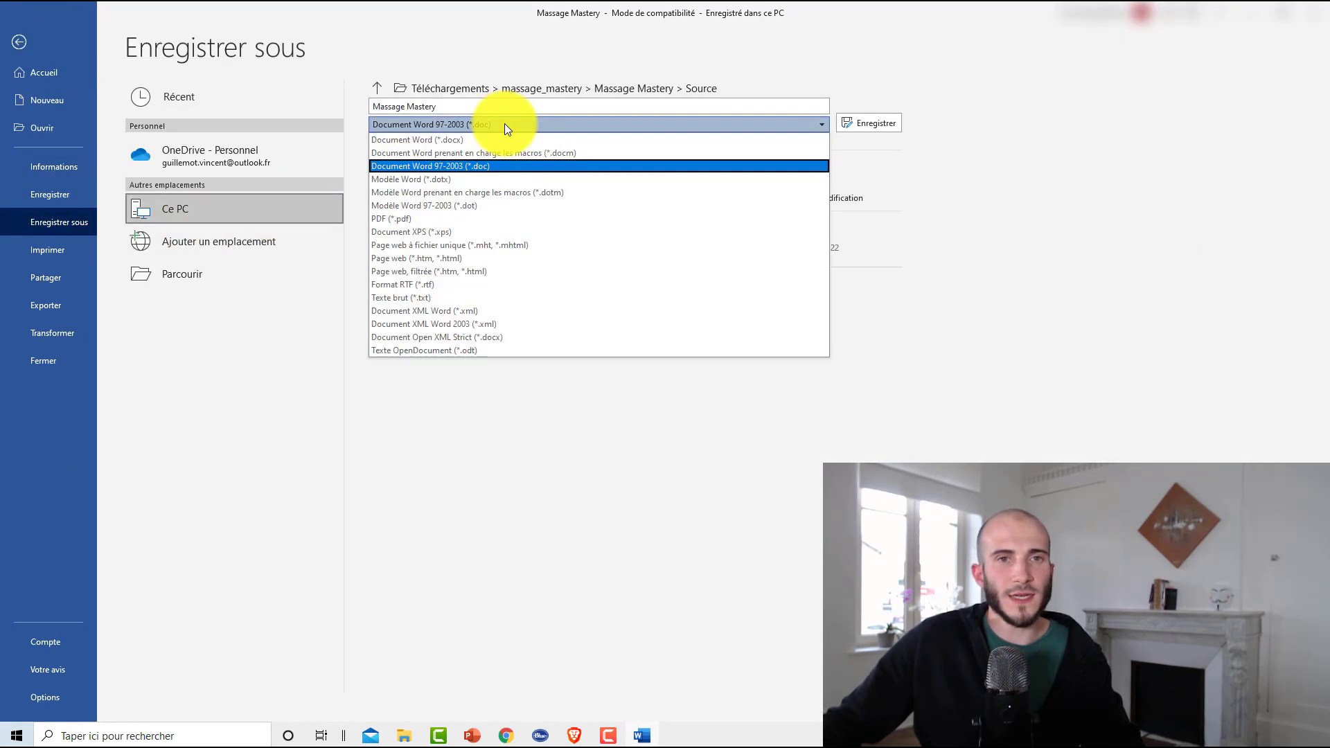
left_click(466, 142)
left_click(875, 125)
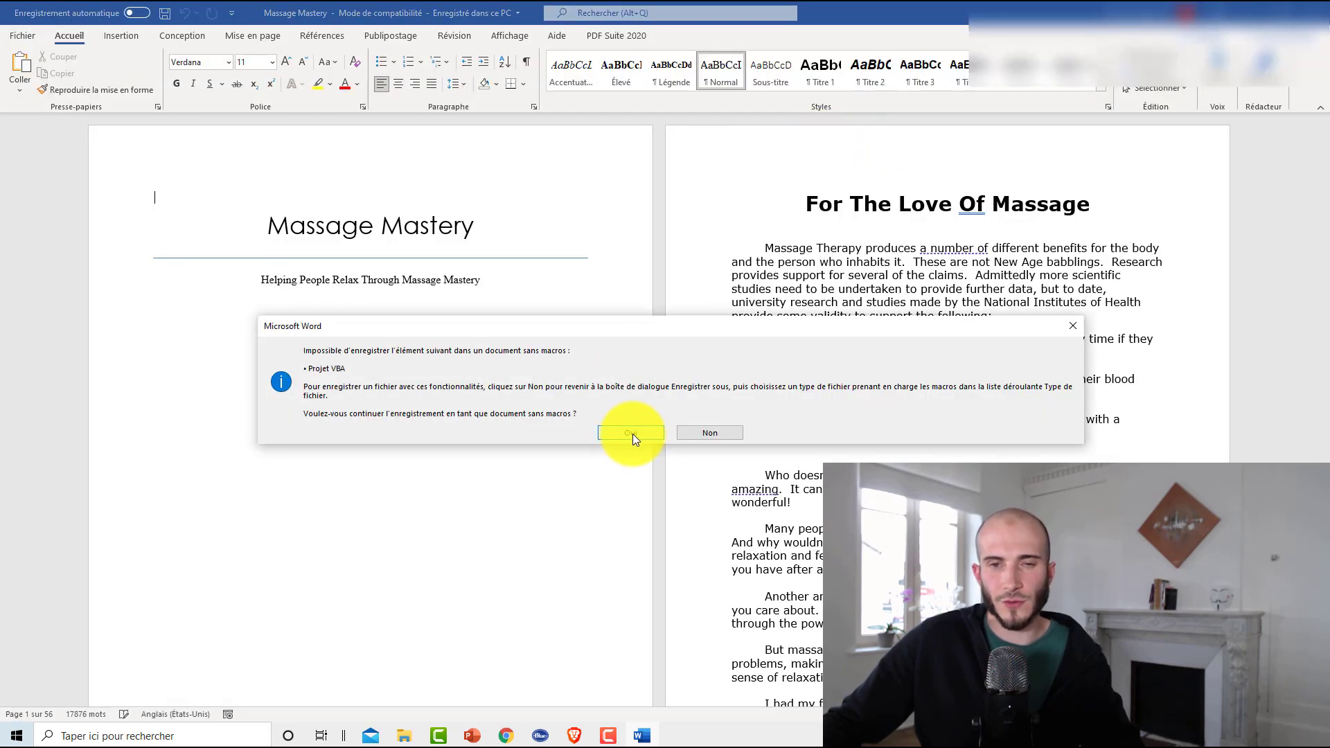
left_click(631, 432)
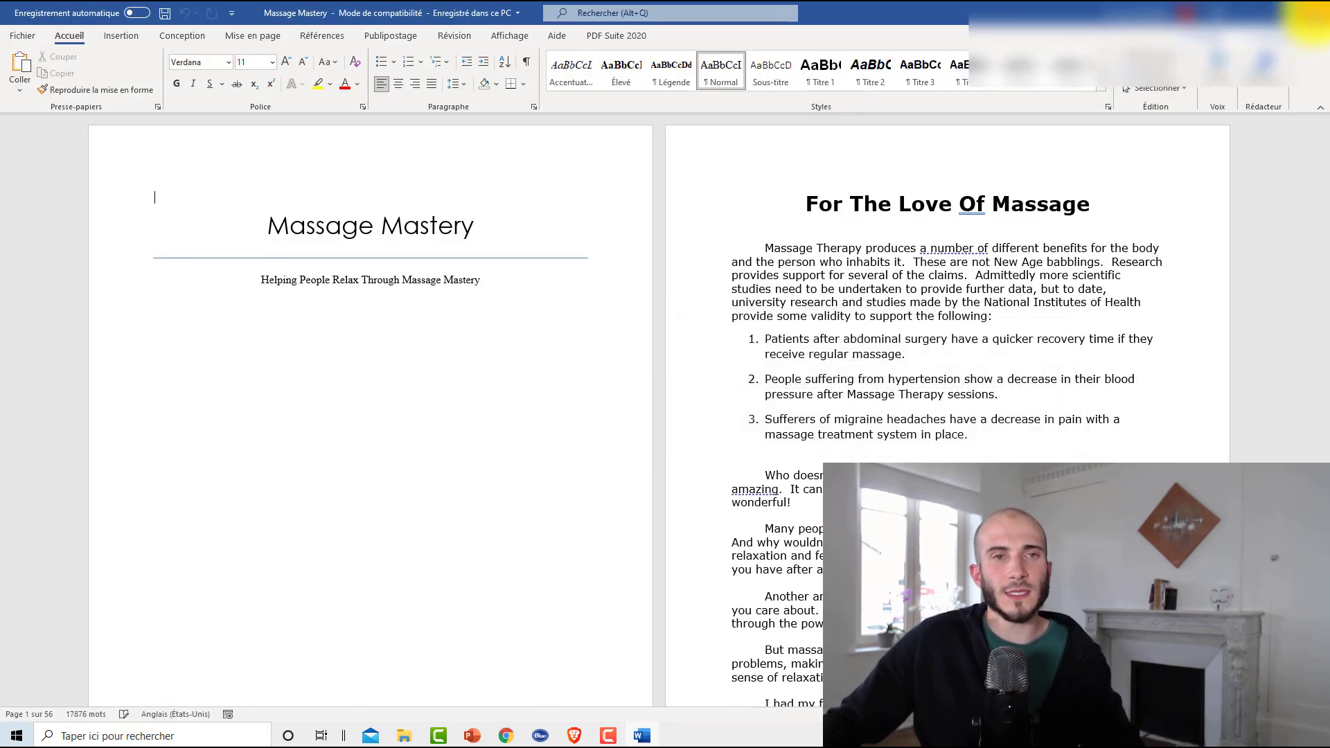
left_click(1311, 13)
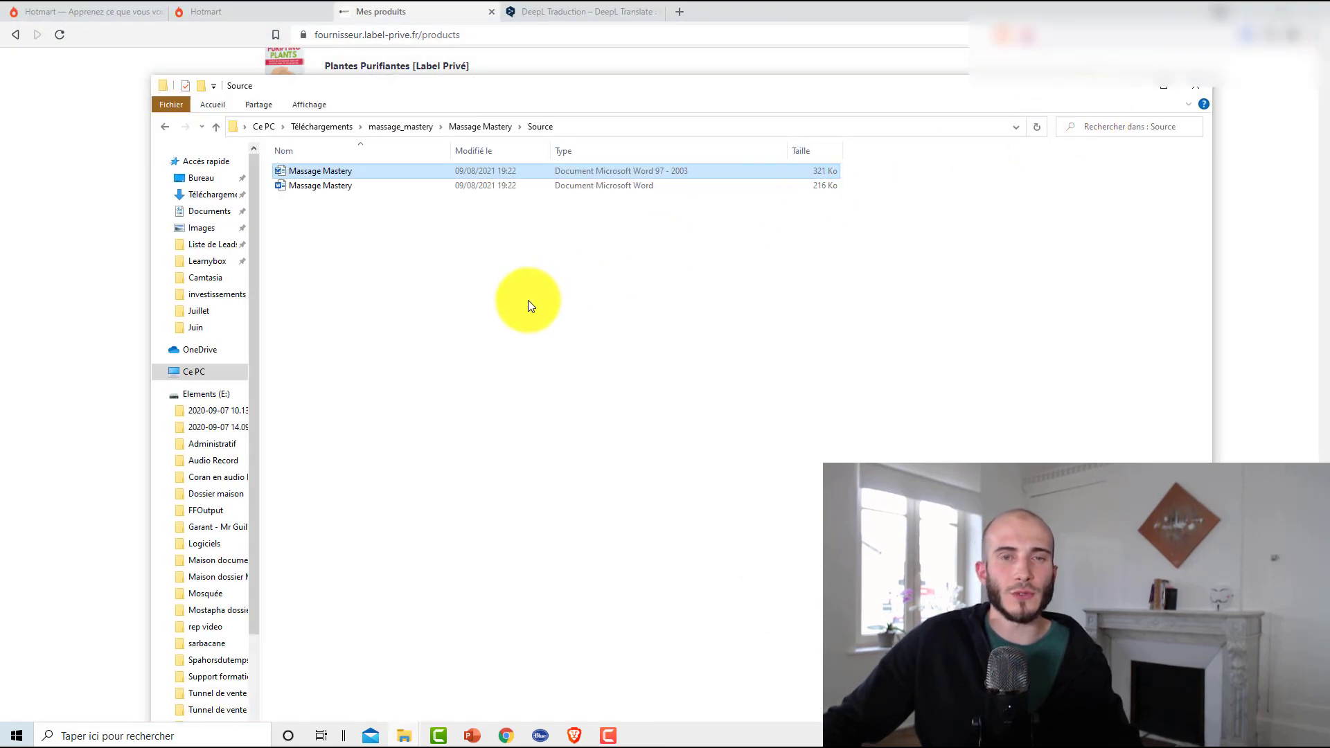
Switch to the DeepL translator and submit the Massage Mastery.docx file from the Source folder for translation into French
left_click(356, 186)
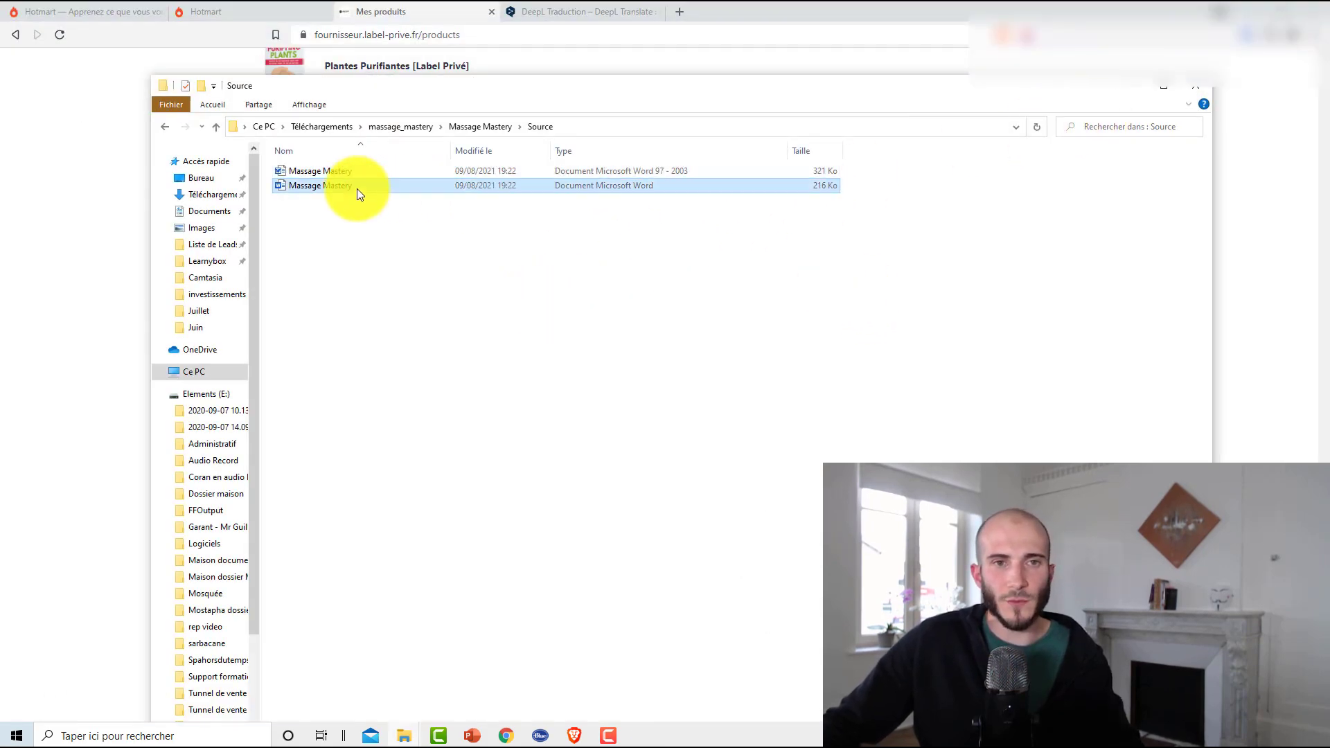
left_click(580, 13)
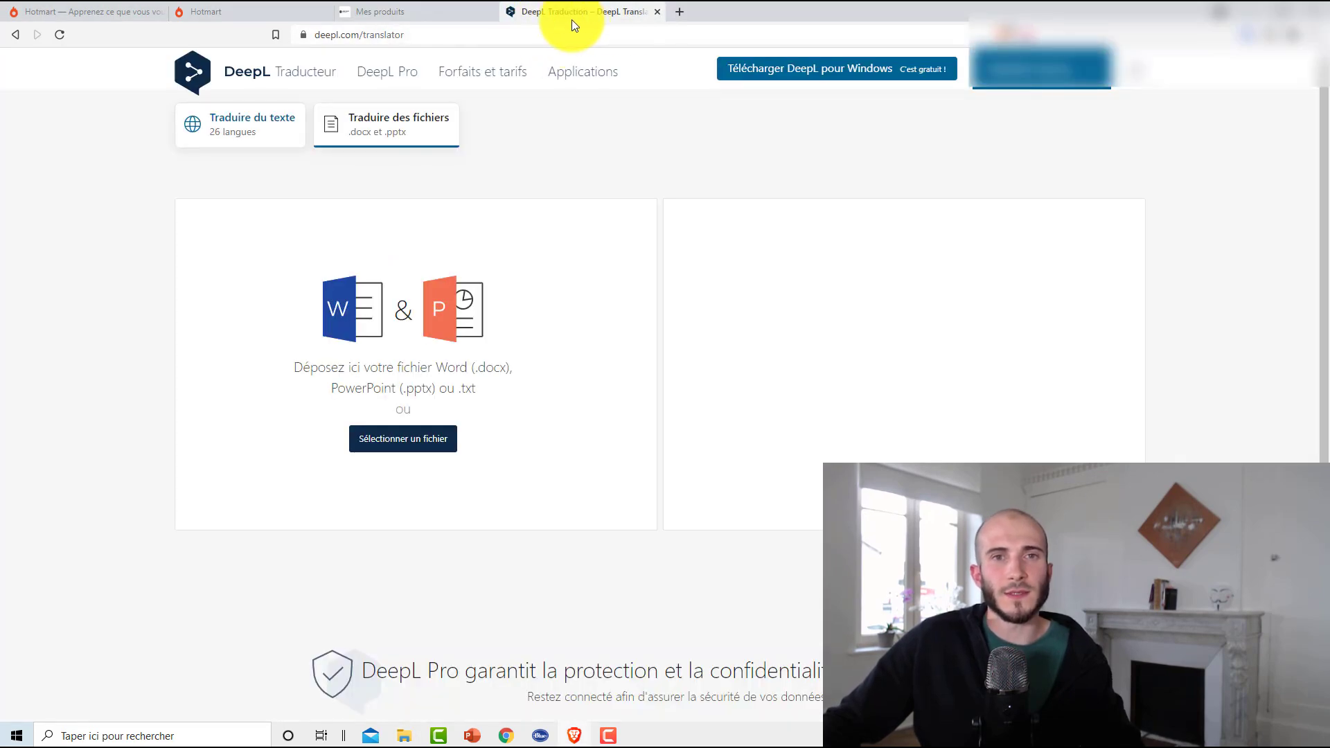
left_click(284, 131)
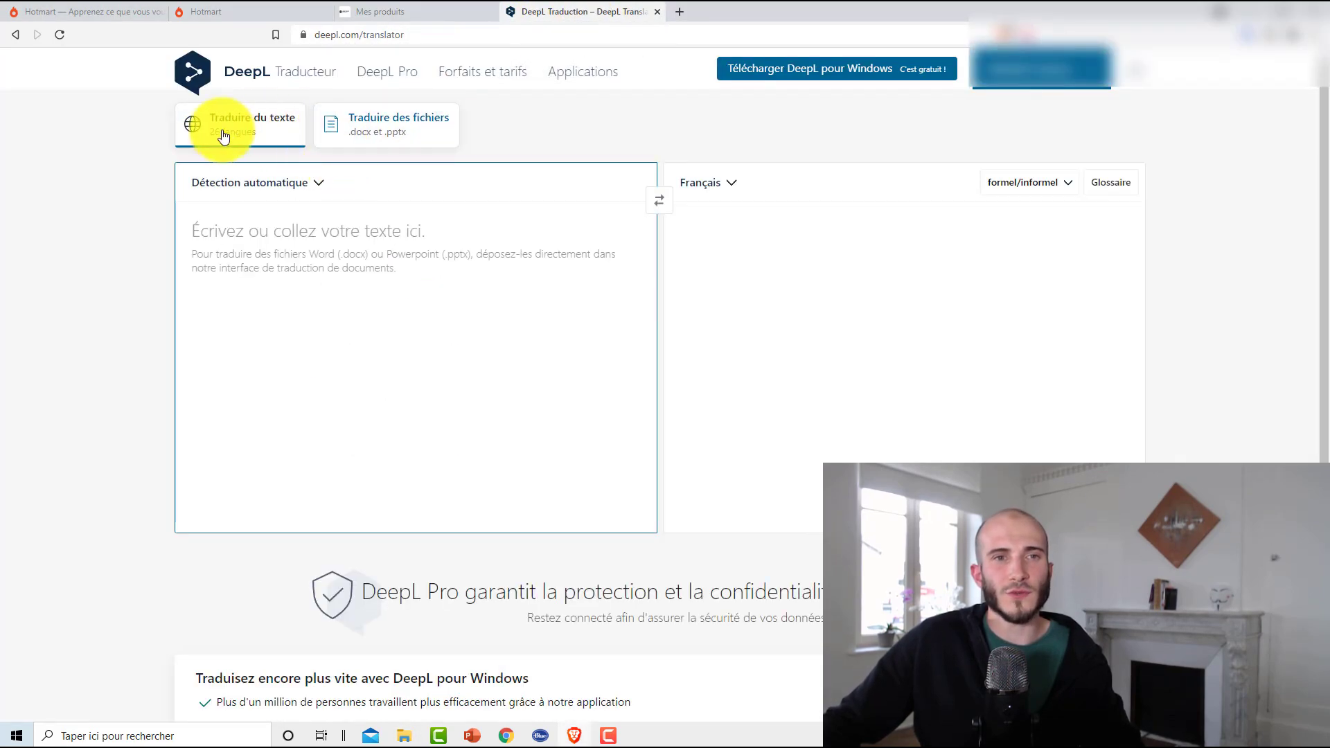
left_click(416, 132)
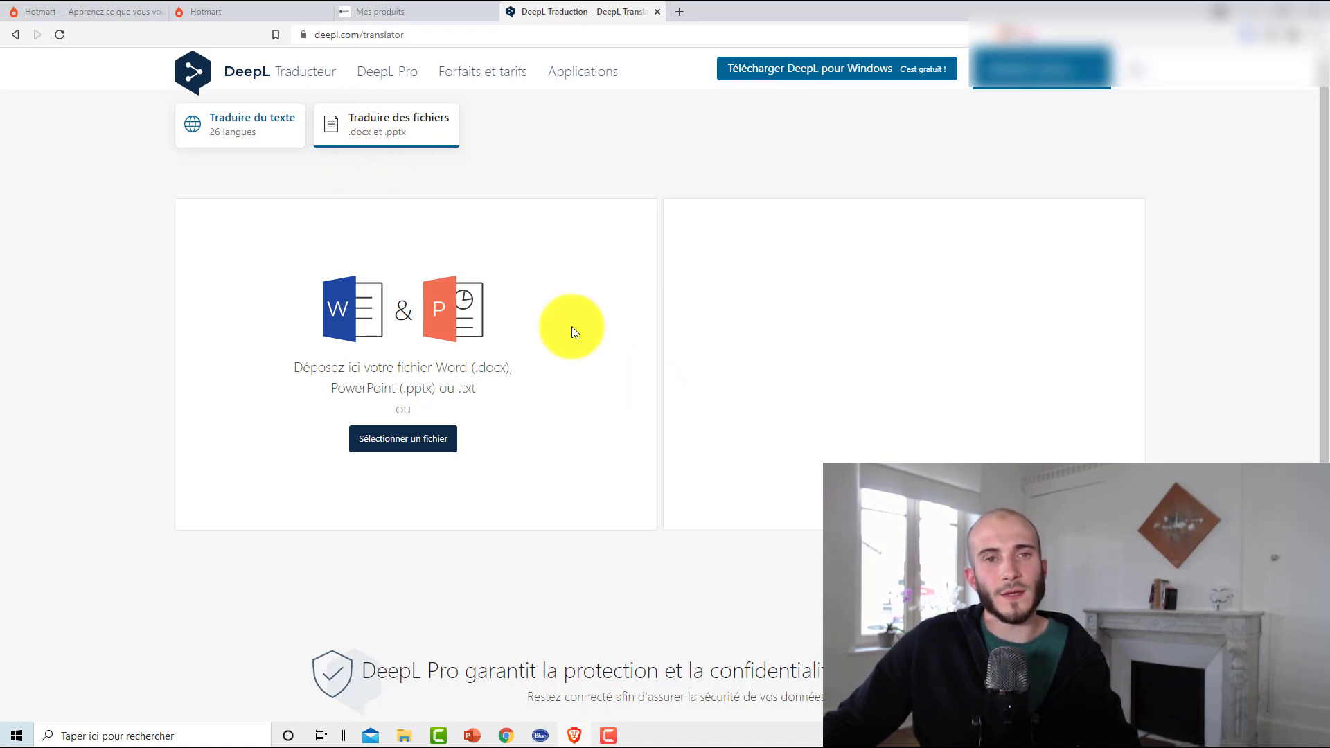
mouse_move(401, 727)
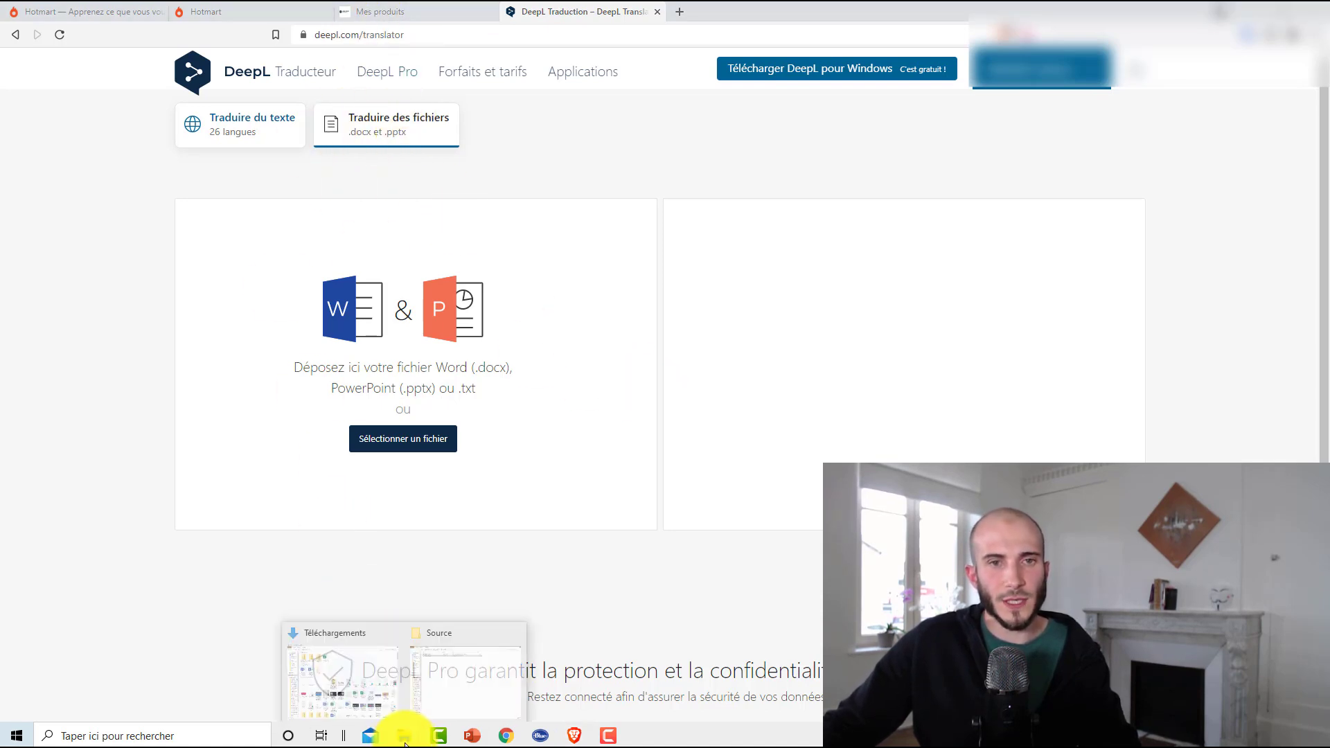
left_click(412, 692)
left_click_drag(425, 129, 1089, 333)
left_click_drag(1033, 426, 407, 325)
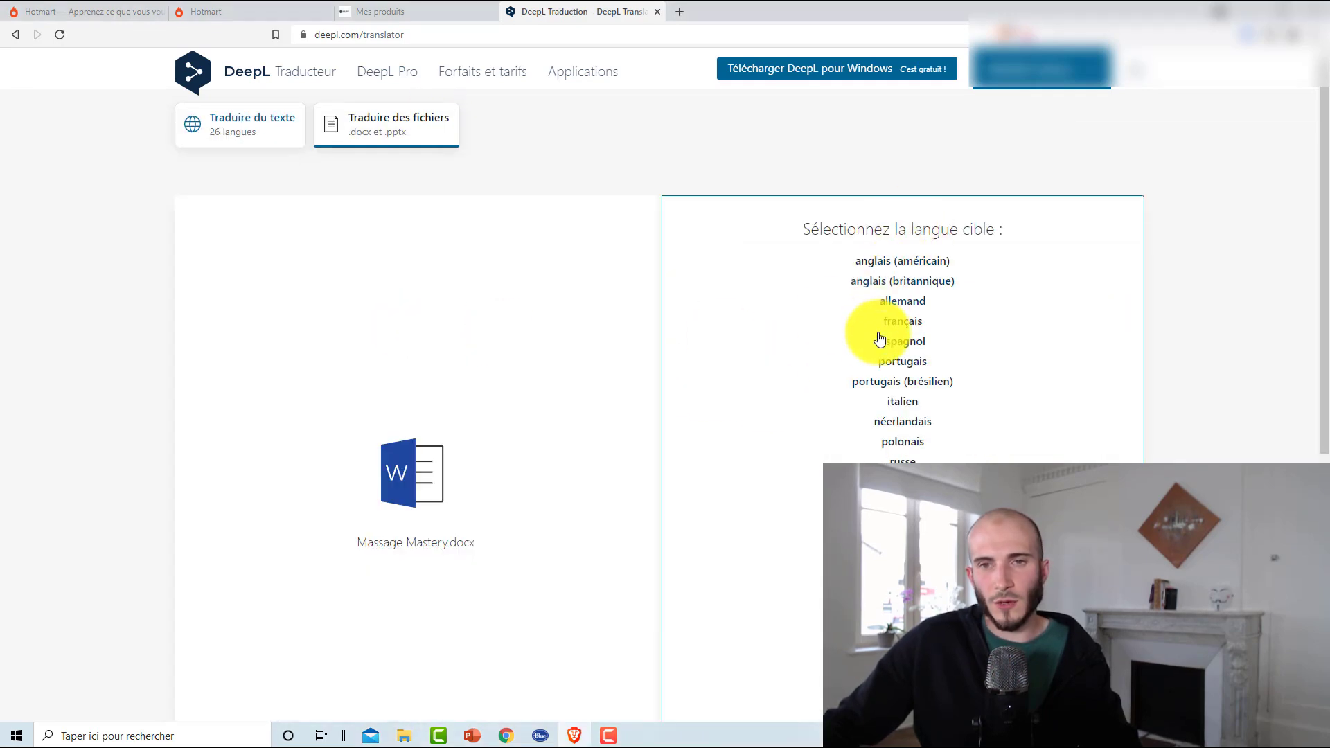
left_click(903, 321)
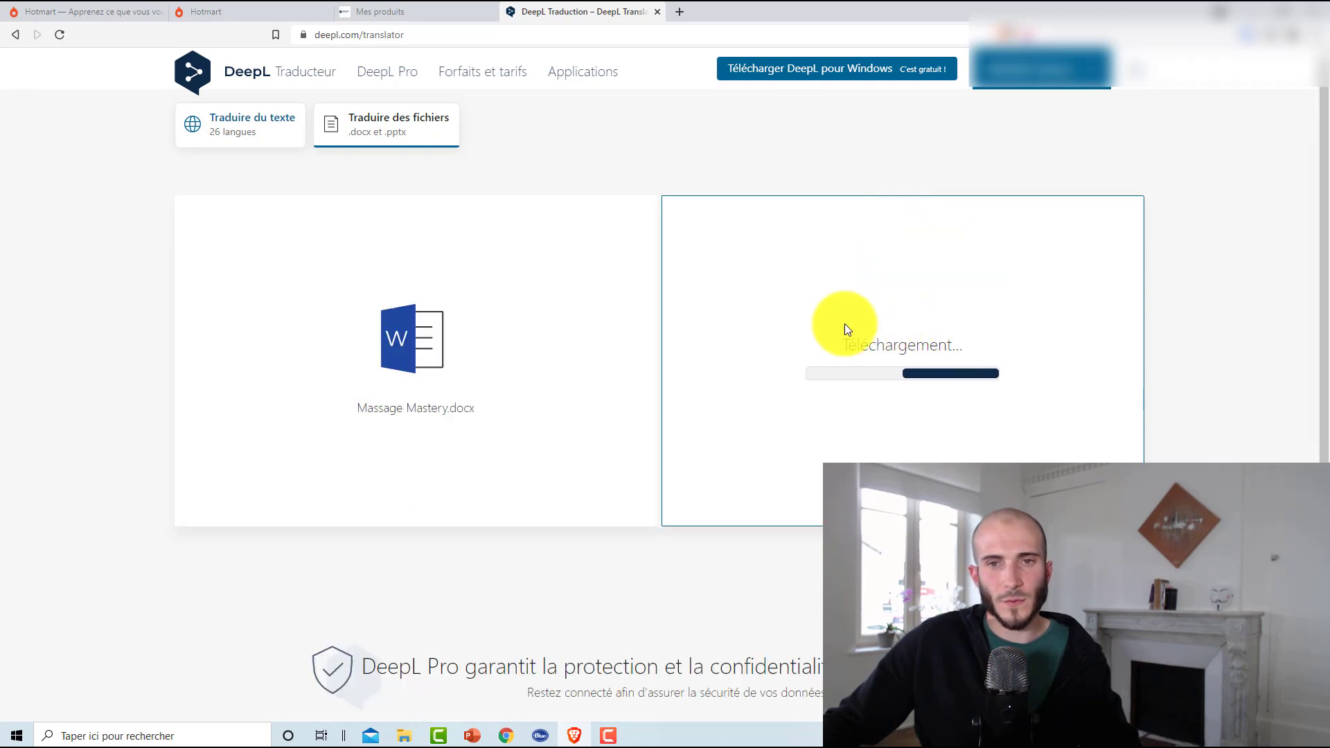
Switch to Hotmart and start registering a new product in the Livre électronique format
left_click(210, 15)
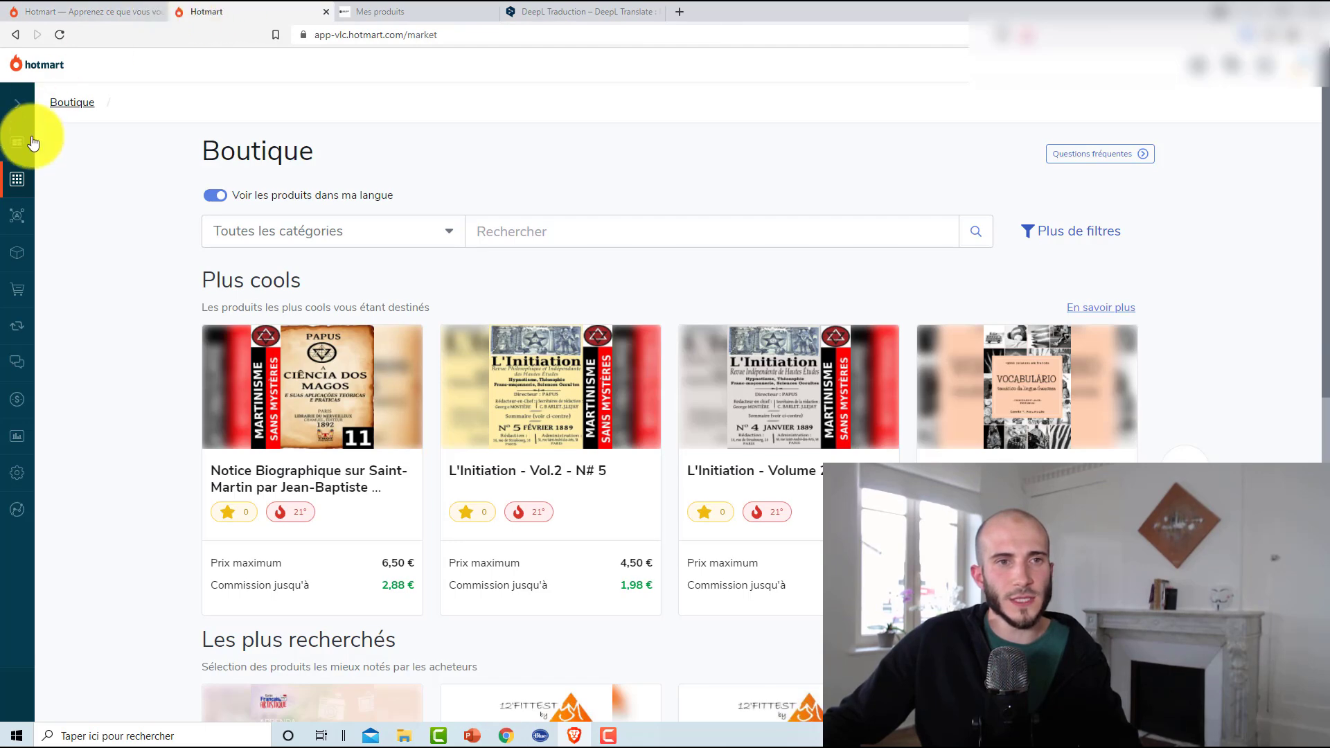
mouse_move(17, 227)
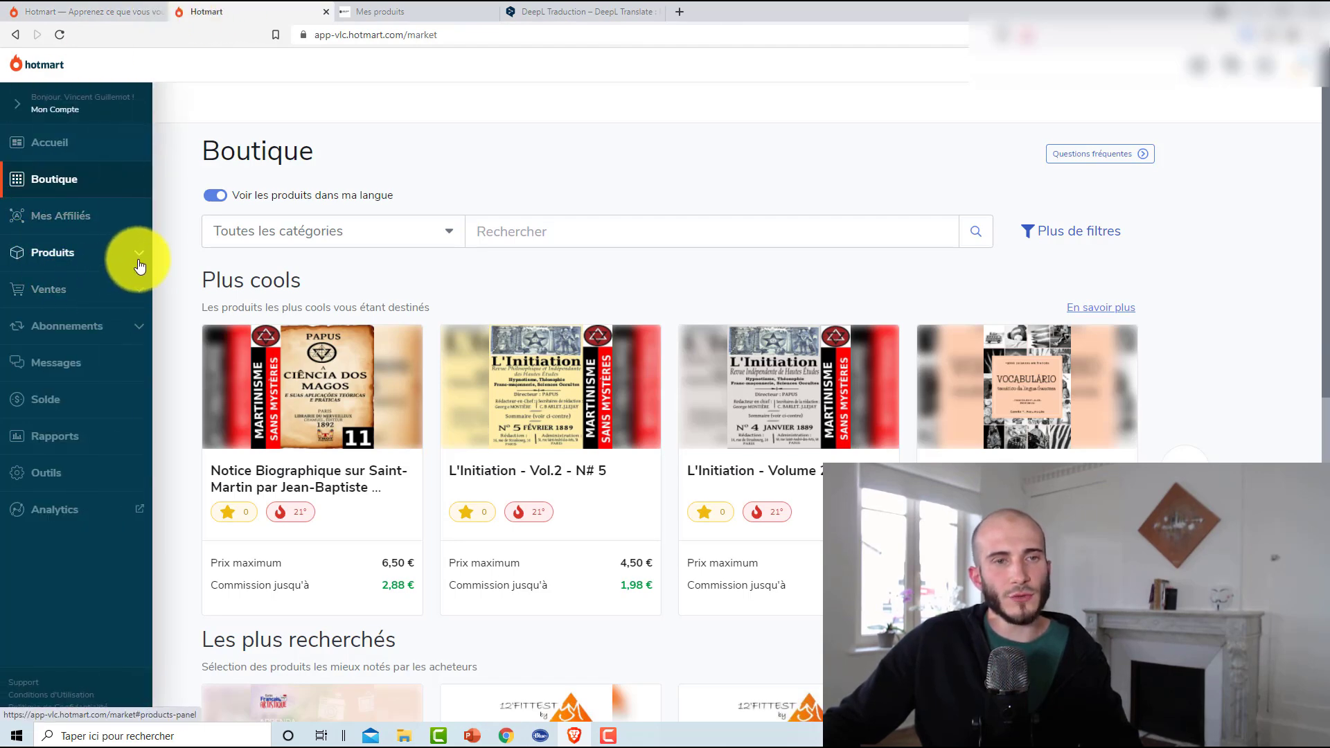
left_click(139, 260)
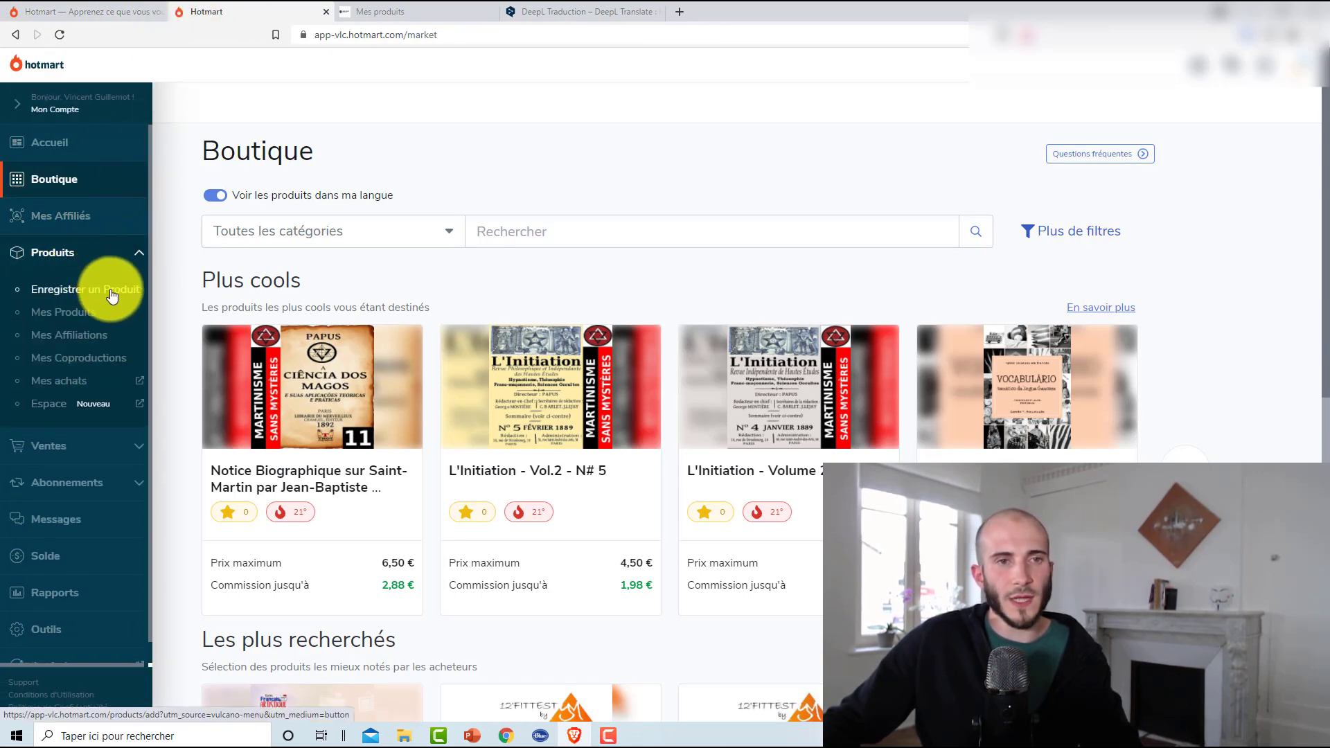
left_click(131, 291)
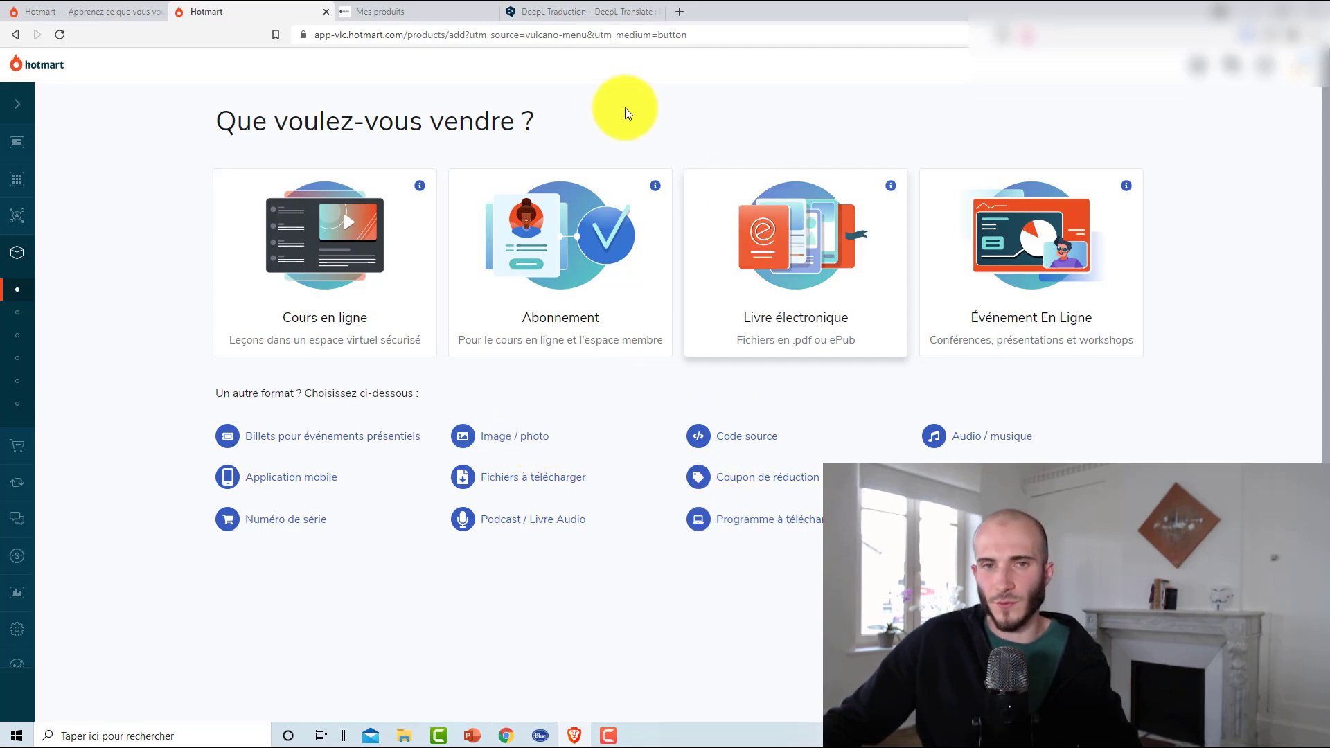
left_click(386, 9)
left_click(277, 9)
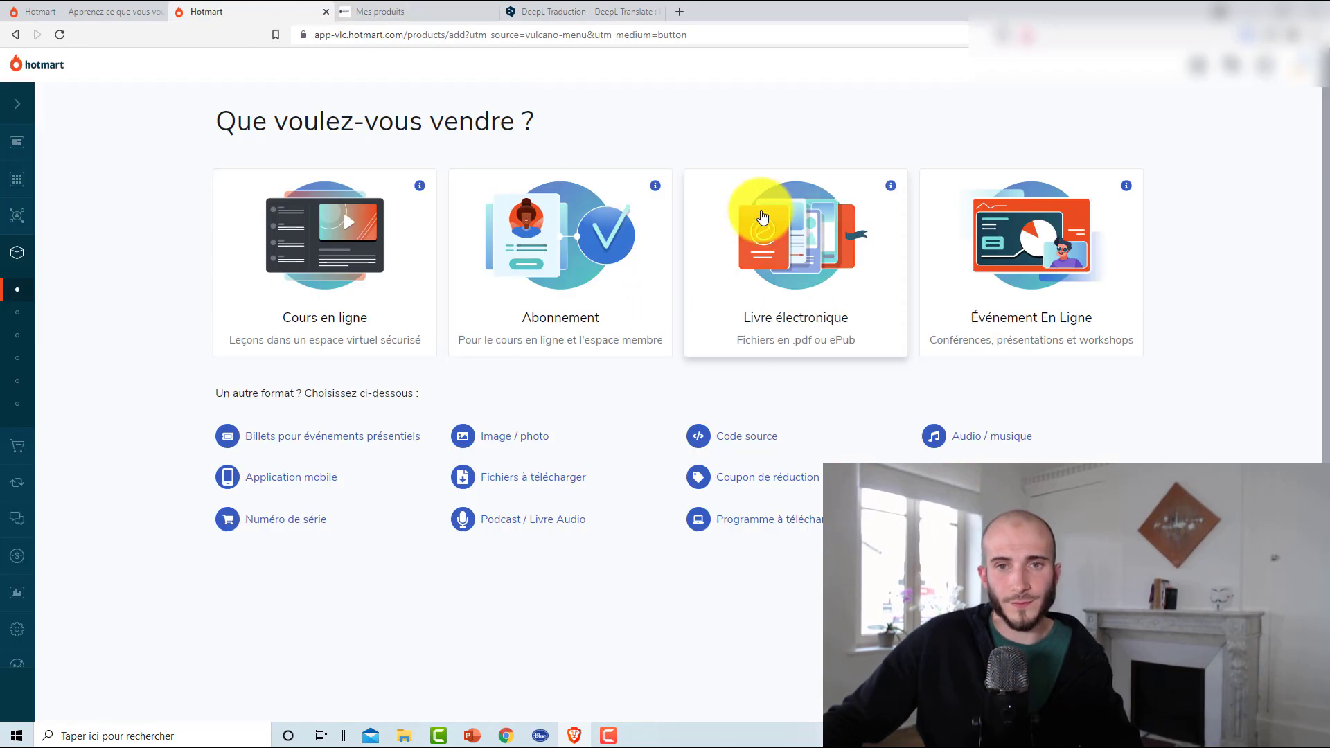
left_click(797, 277)
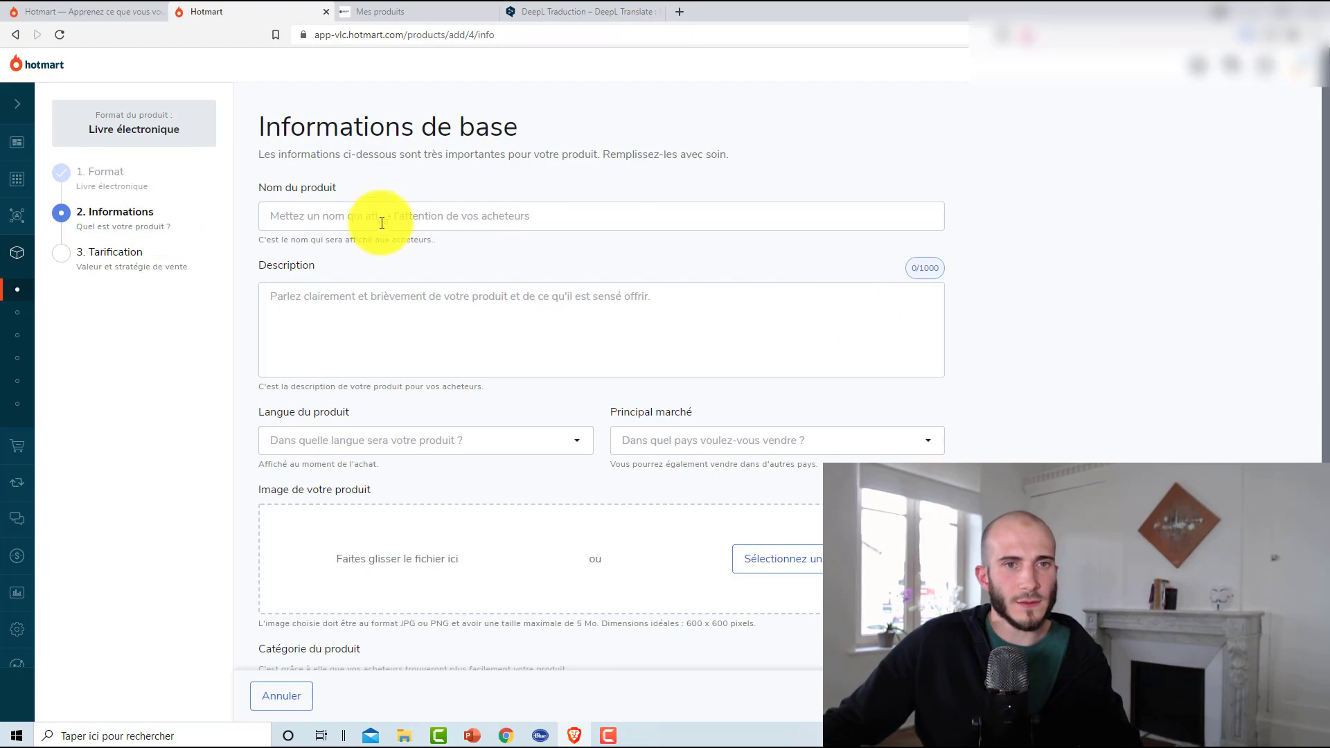
Open the Maîtrise du massage product page in the Ebooks category of the Label Privé shop
left_click(414, 12)
scroll(505, 143, "up", 20)
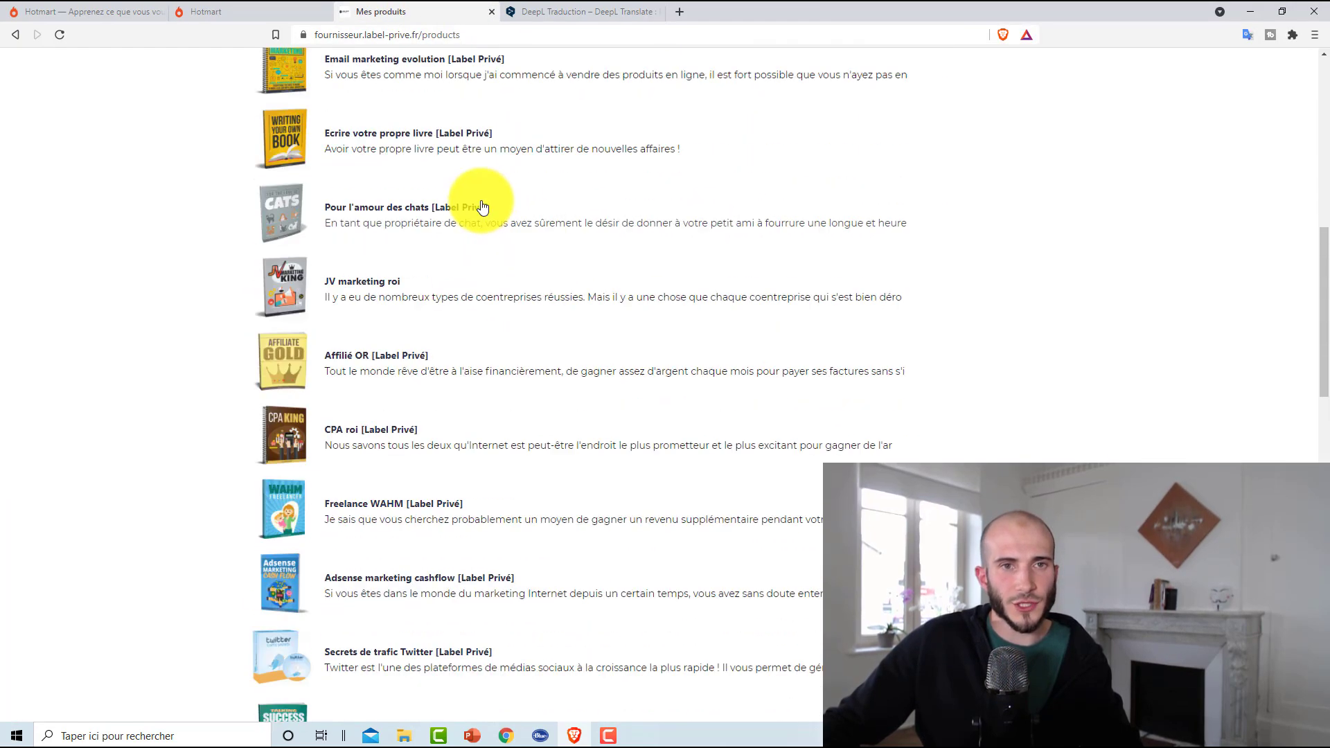
left_click(471, 185)
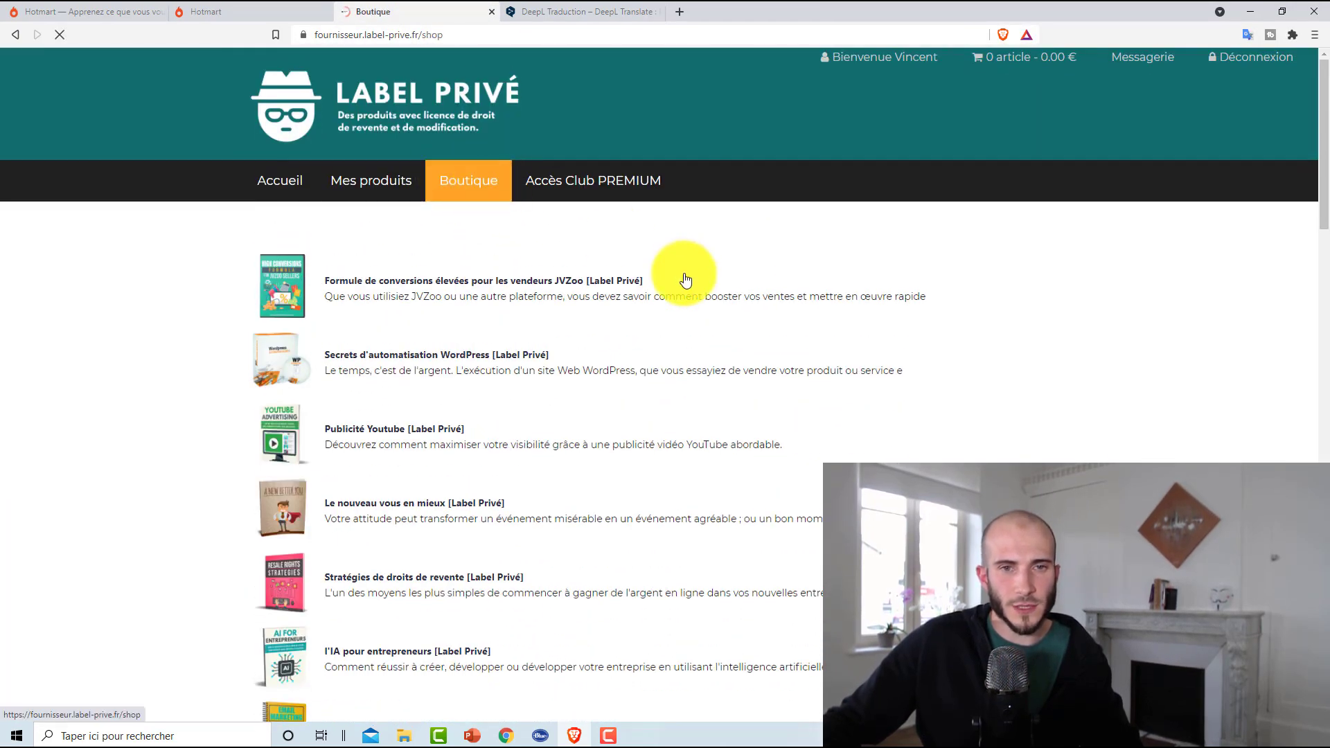
left_click(331, 293)
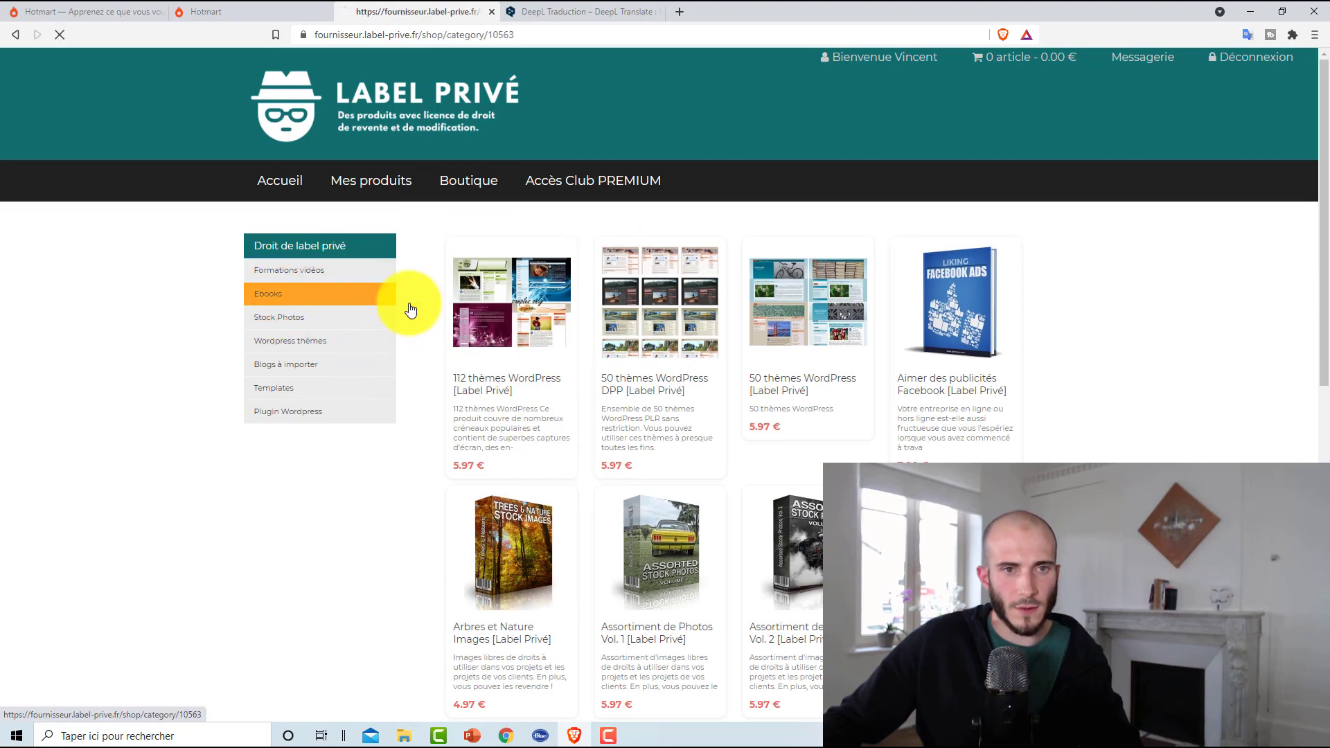
scroll(753, 431, "down", 7)
left_click(795, 252)
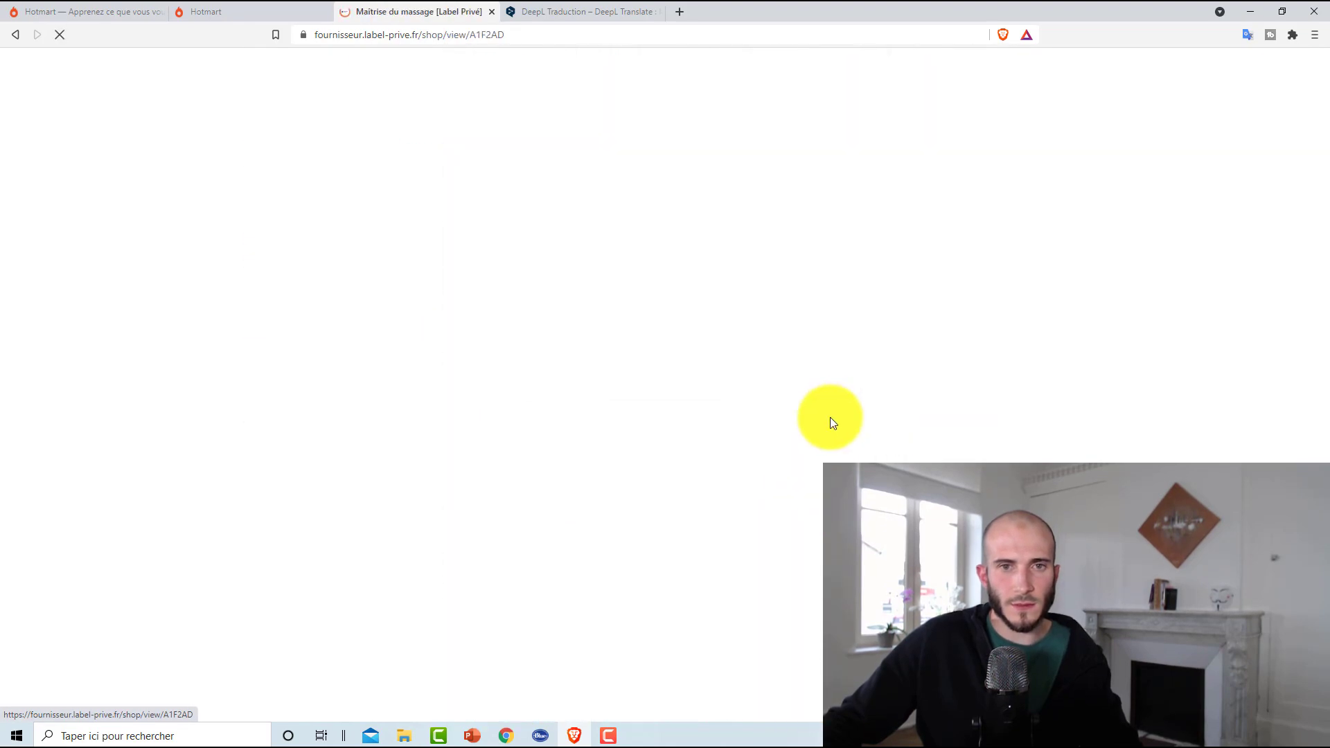
Copy the title "Maîtrise du massage" from the shop page into the product name of the Hotmart listing
left_click_drag(892, 242, 740, 240)
key("ctrl+c")
key("ctrl+c")
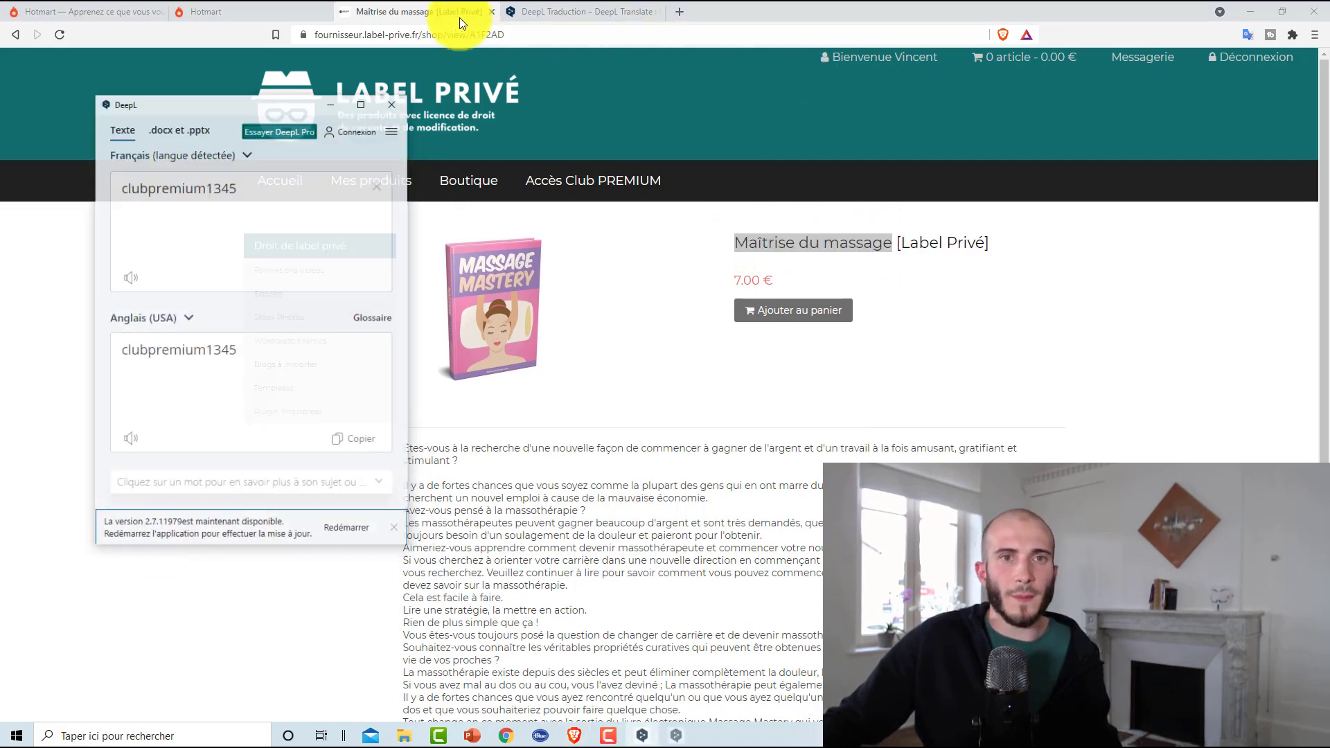
left_click(384, 89)
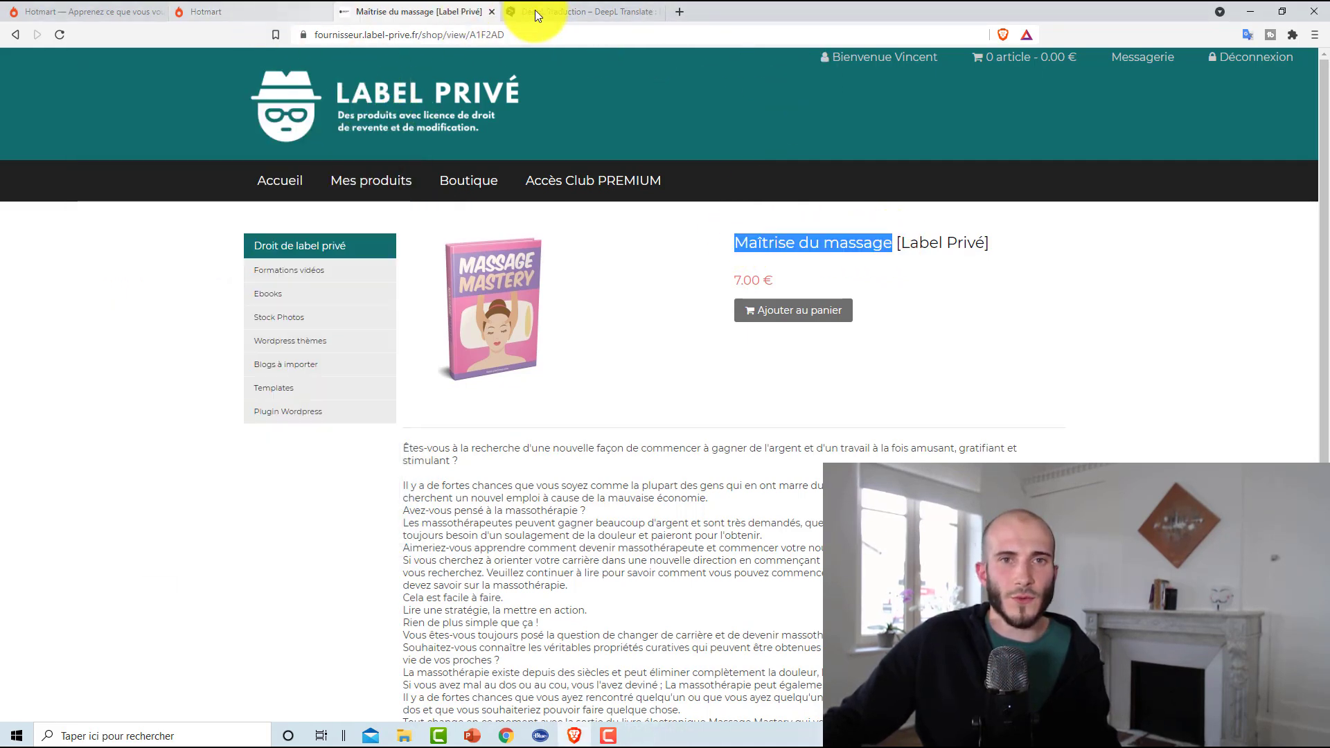
left_click(237, 5)
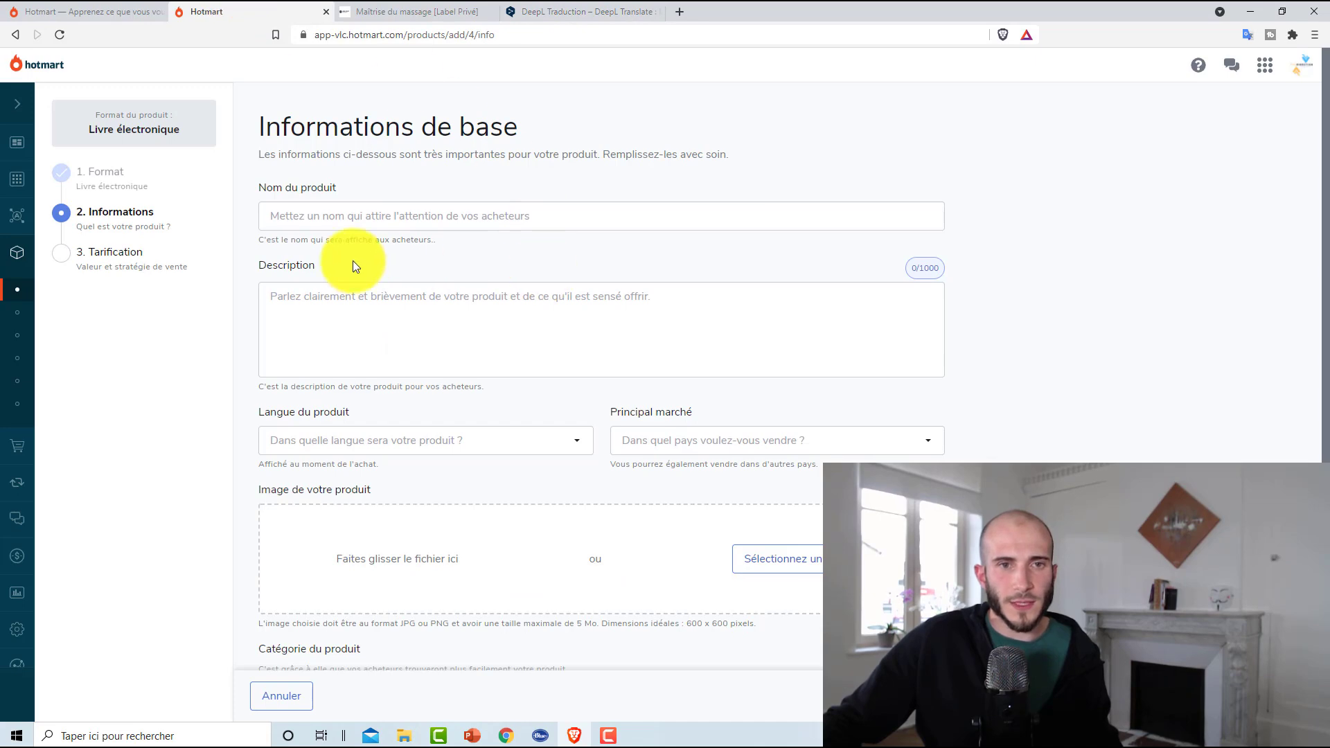
left_click(330, 216)
key("ctrl+v")
left_click(268, 215)
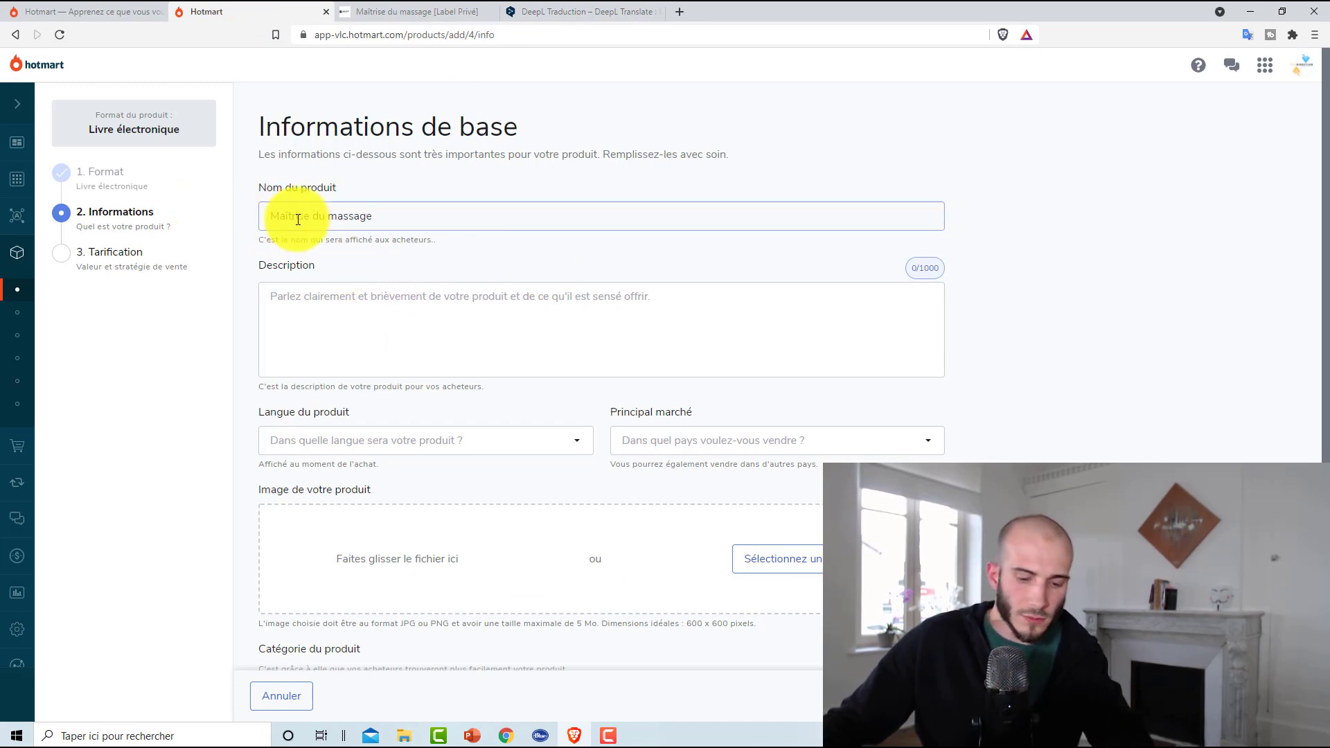
Copy the ebook's sales description from the Label Privé page into the description of the Hotmart product
left_click(362, 8)
scroll(566, 480, "down", 3)
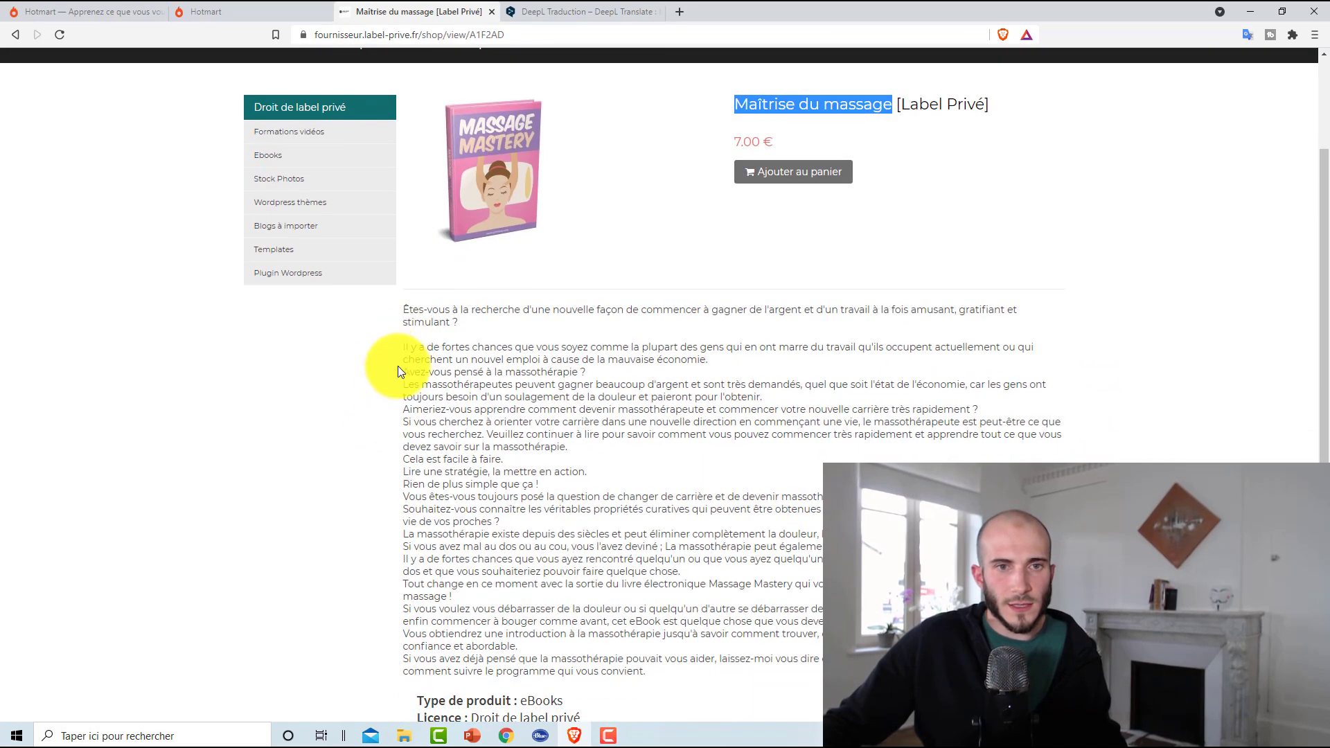
scroll(394, 369, "up", 1)
left_click_drag(402, 309, 708, 480)
scroll(483, 339, "down", 3)
left_click(305, 11)
left_click(443, 324)
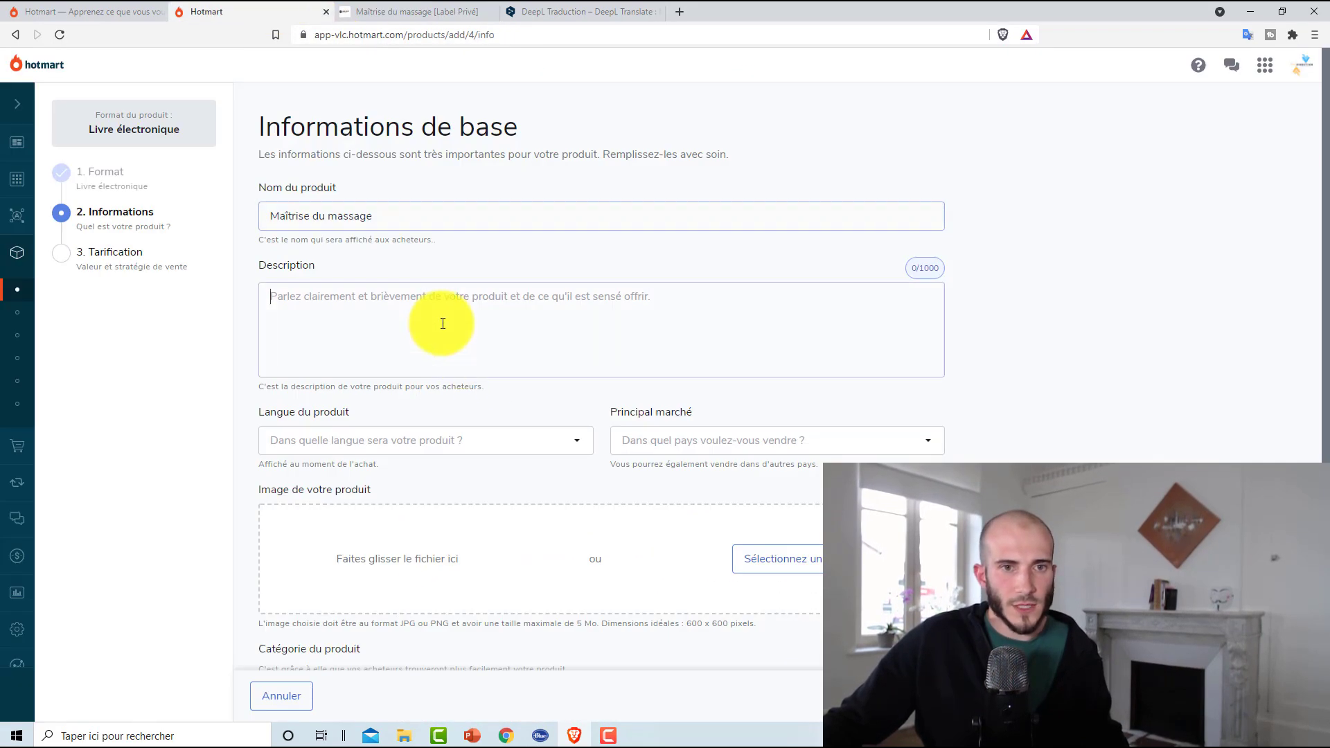
key("ctrl+v")
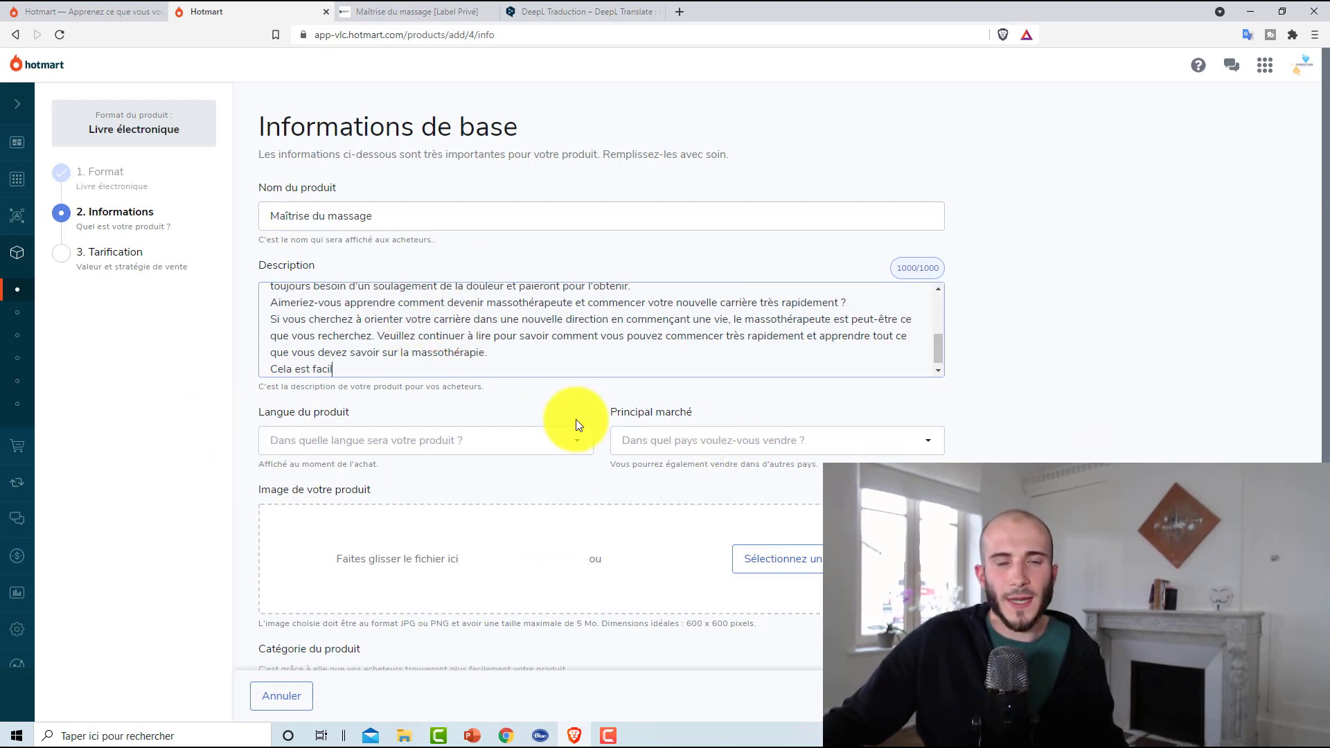
Set the product language to Français and look through the countries offered for the main market without choosing one
left_click(442, 438)
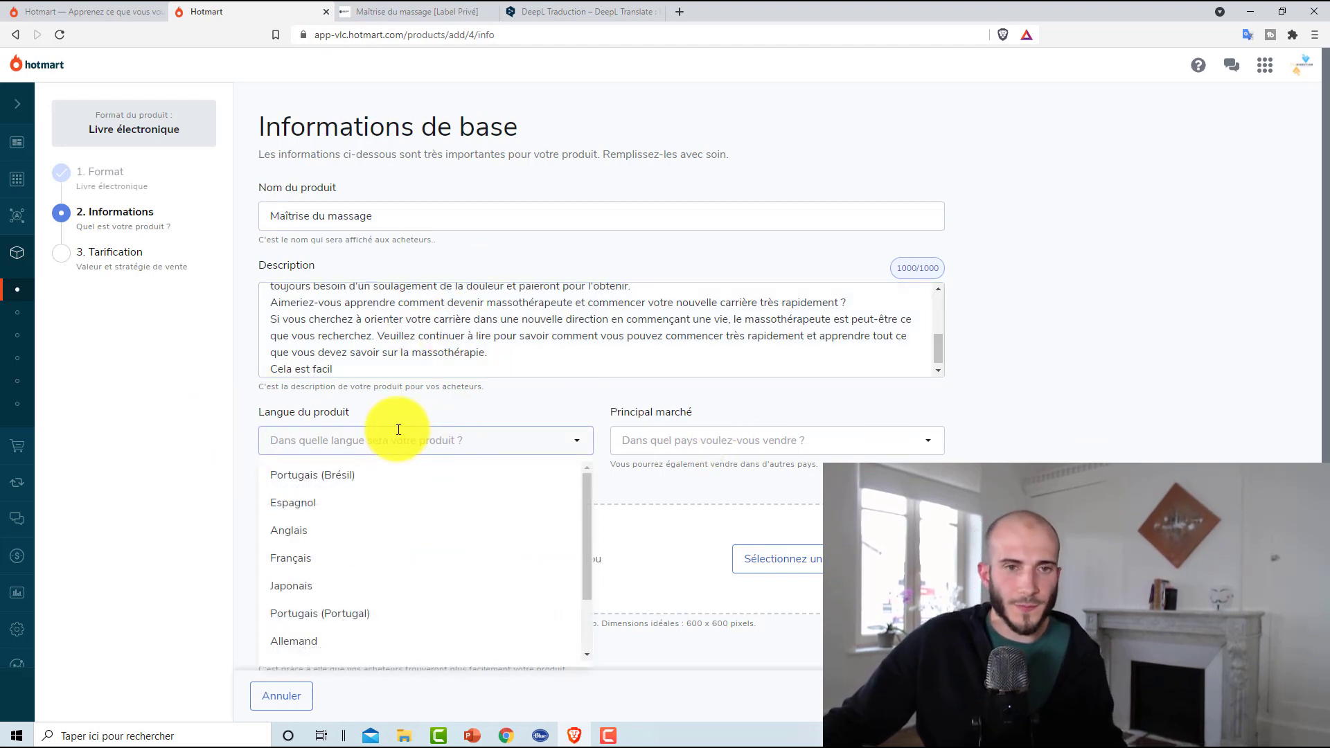
left_click(325, 557)
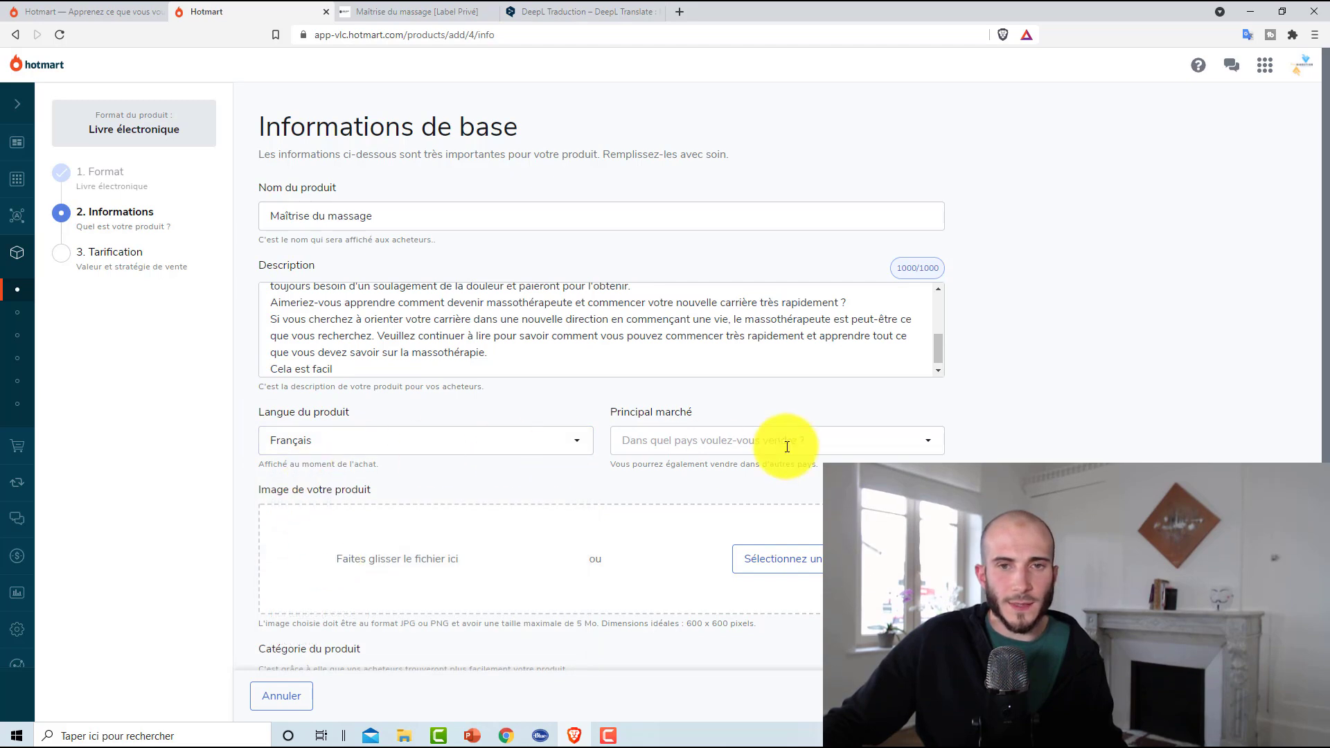
left_click(649, 446)
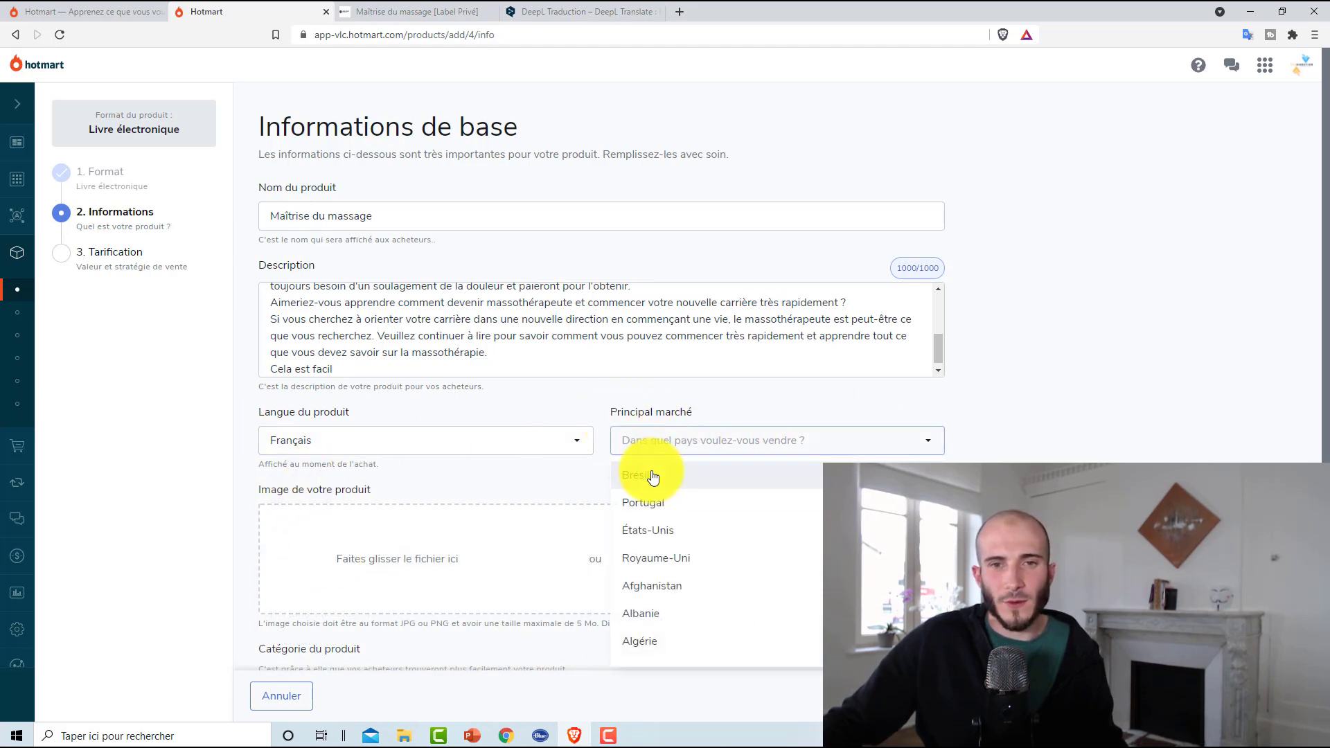
scroll(755, 513, "down", 5)
scroll(759, 516, "down", 20)
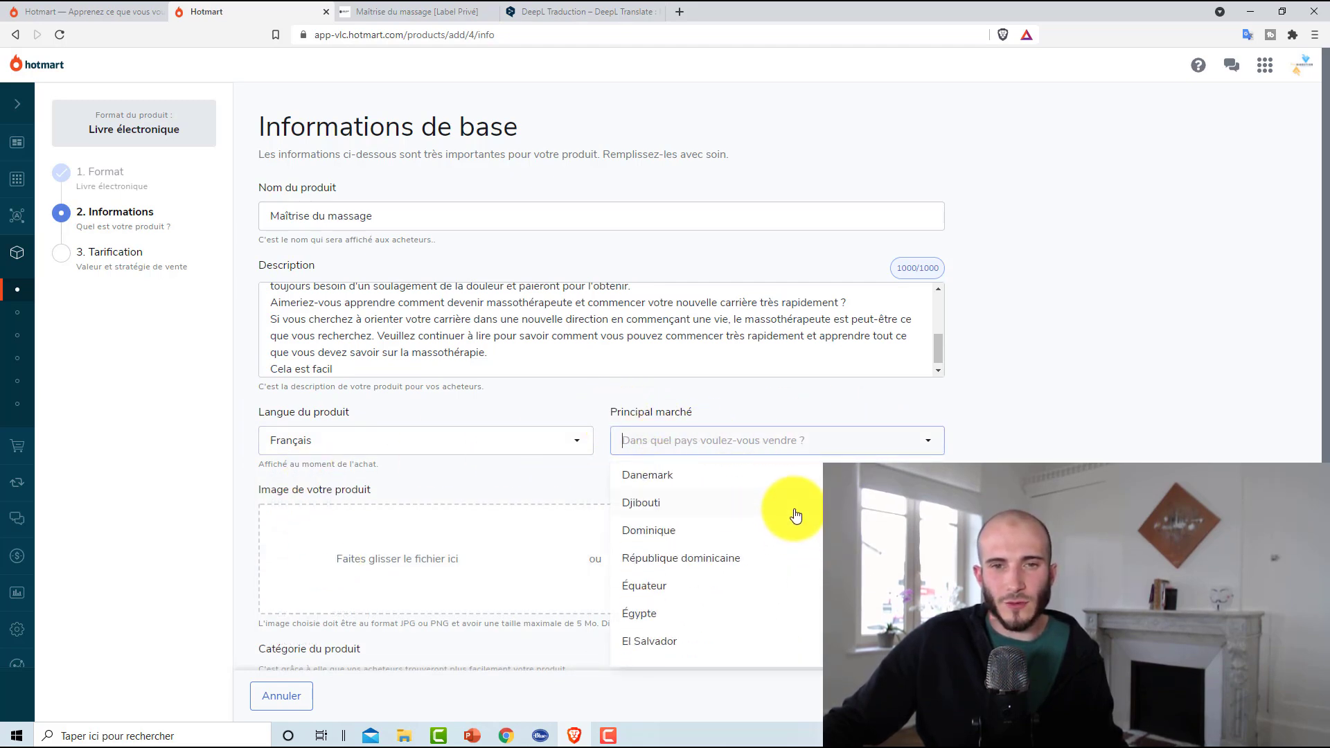
scroll(717, 554, "up", 20)
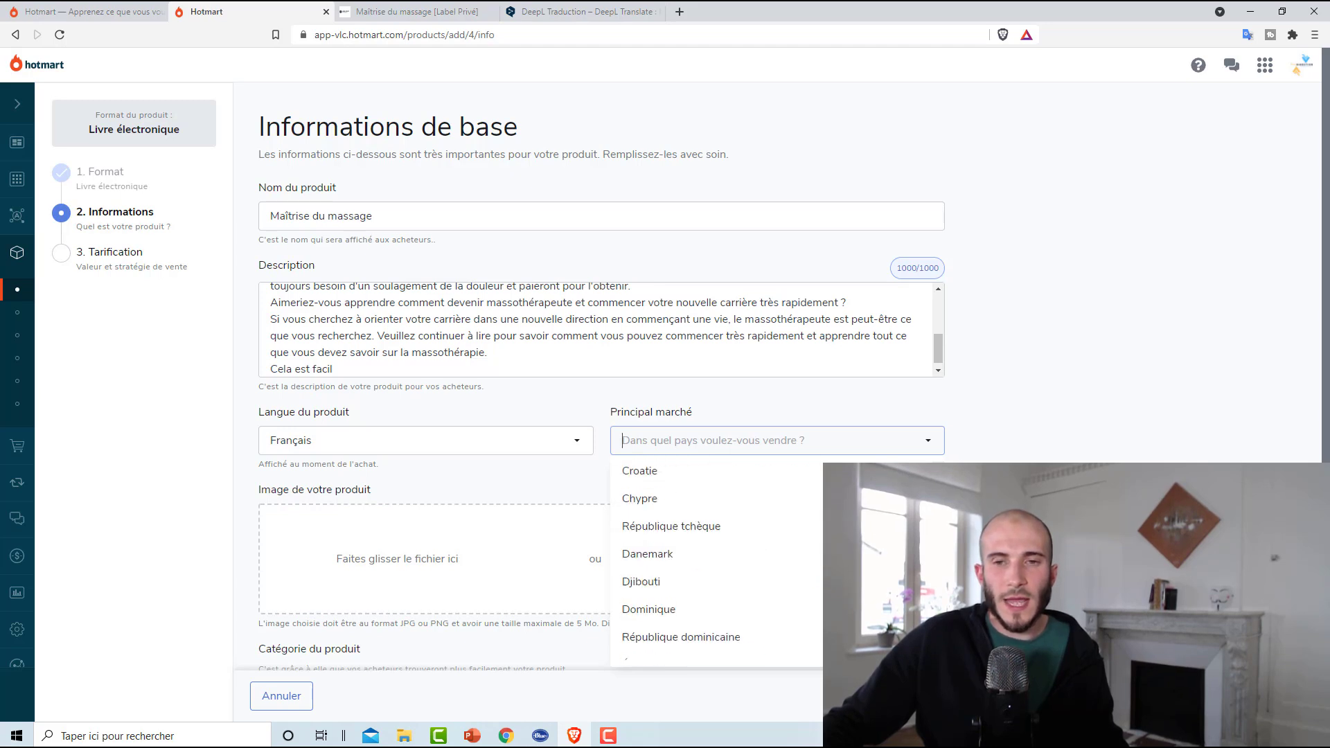
left_click(1100, 443)
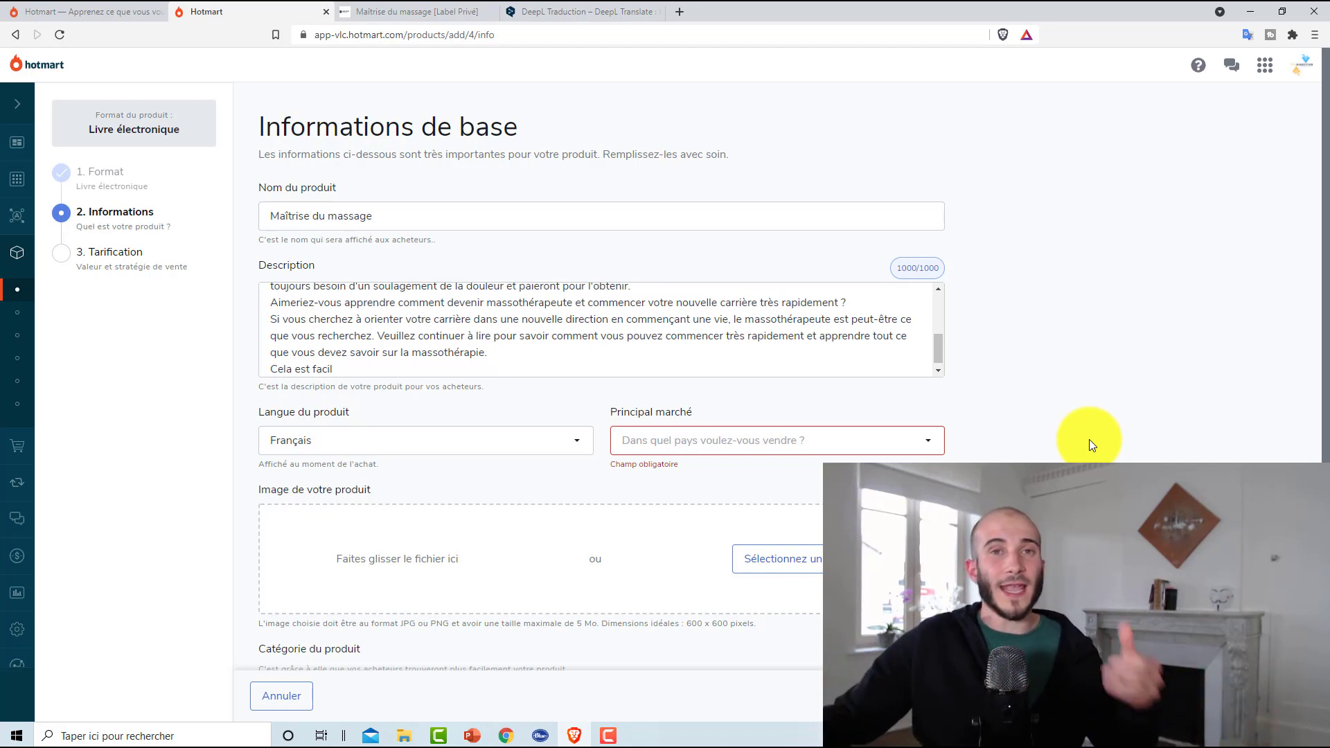
Set the main market of the Hotmart product to France
left_click(867, 443)
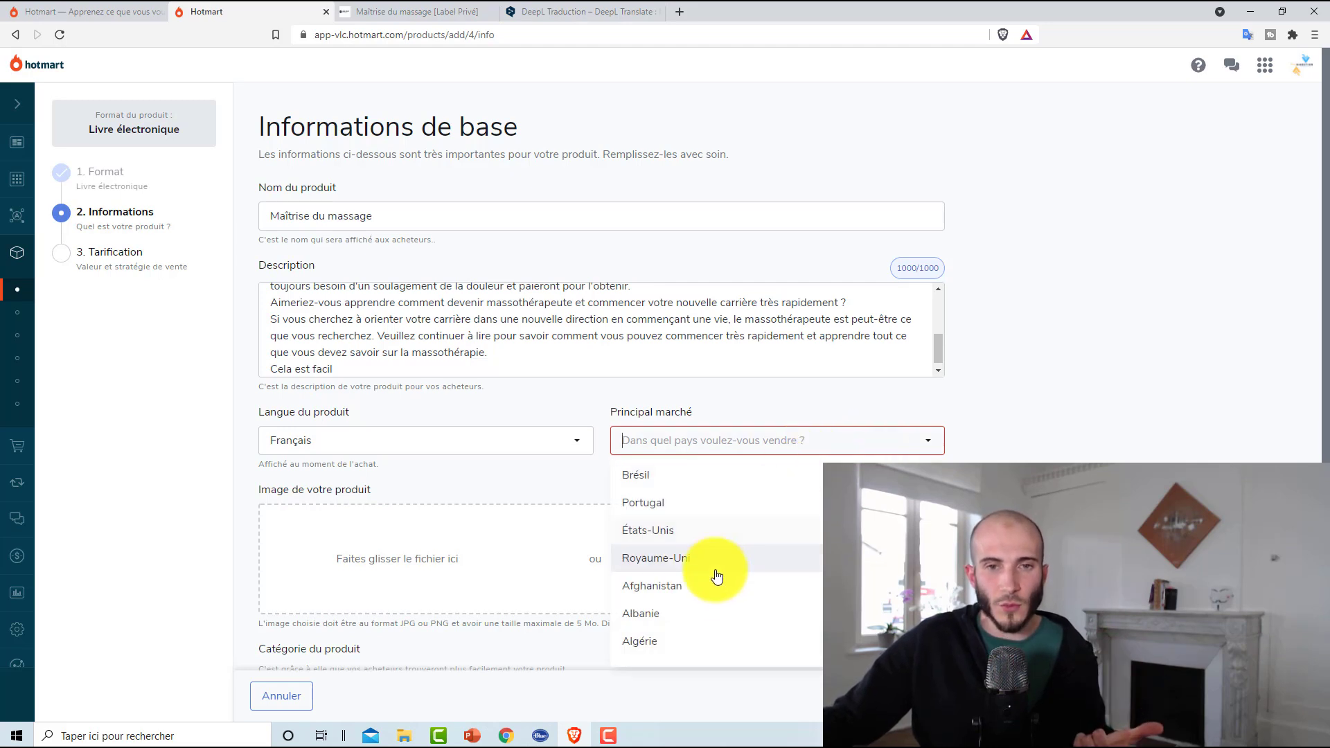
type("fra")
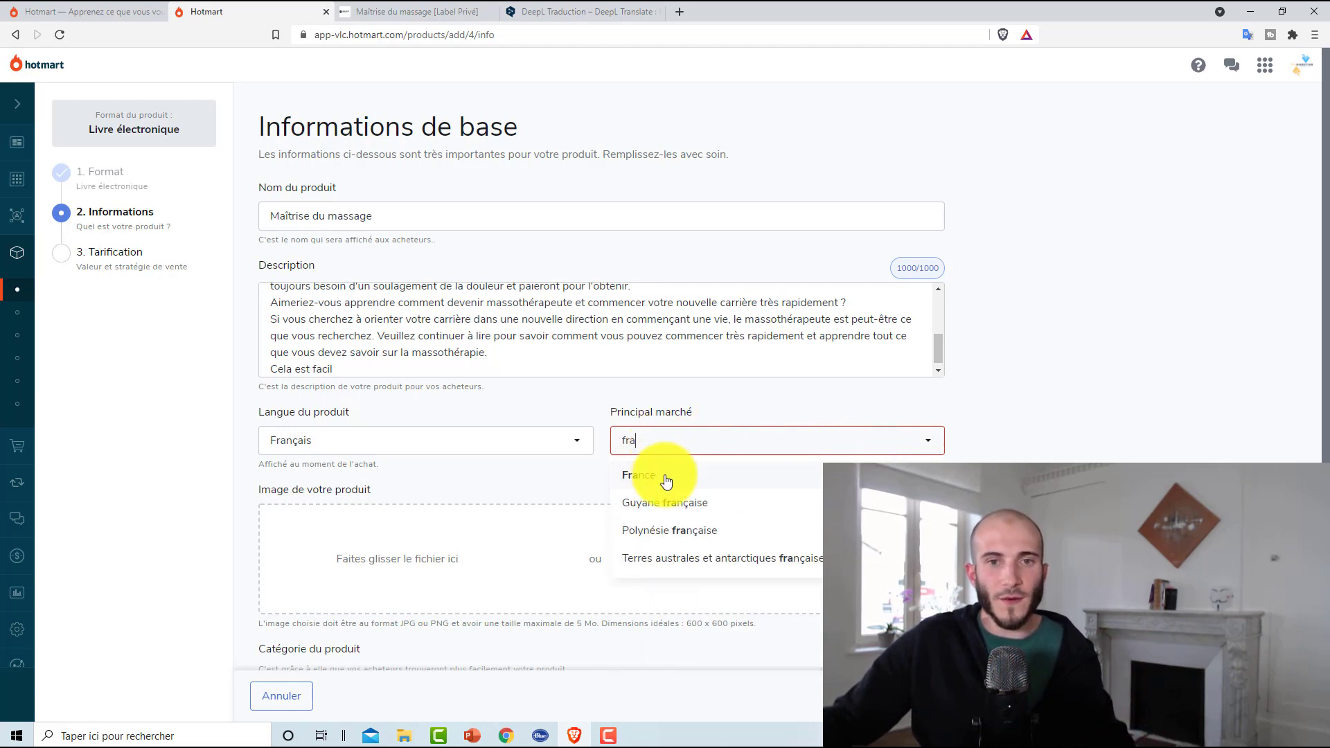
left_click(677, 485)
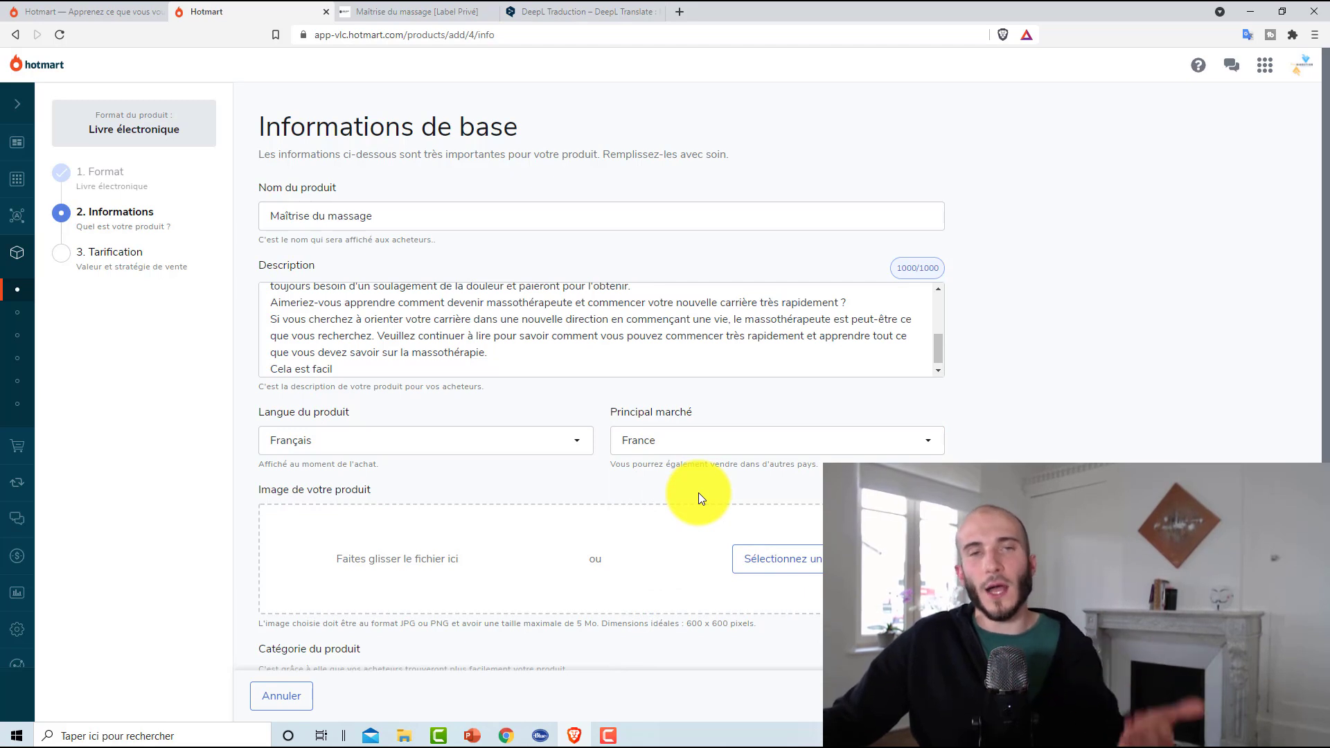
left_click(690, 439)
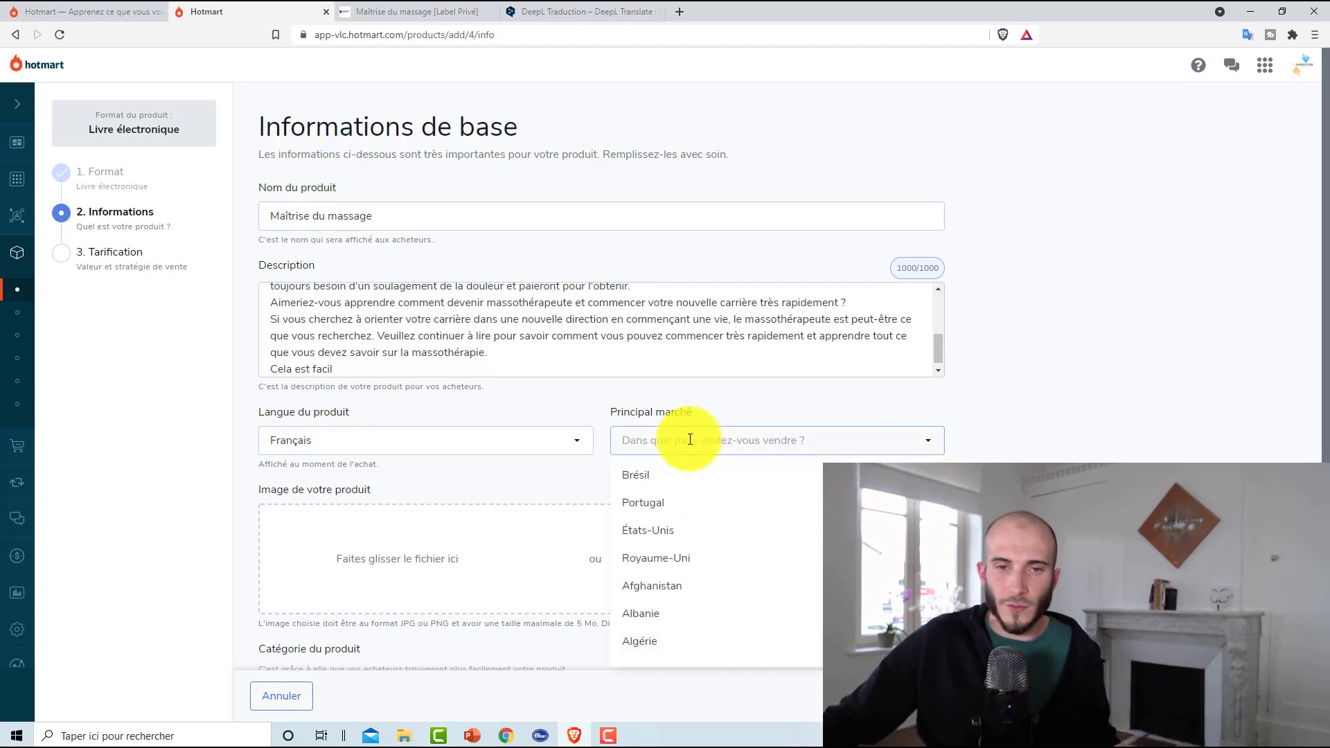
scroll(691, 559, "down", 1)
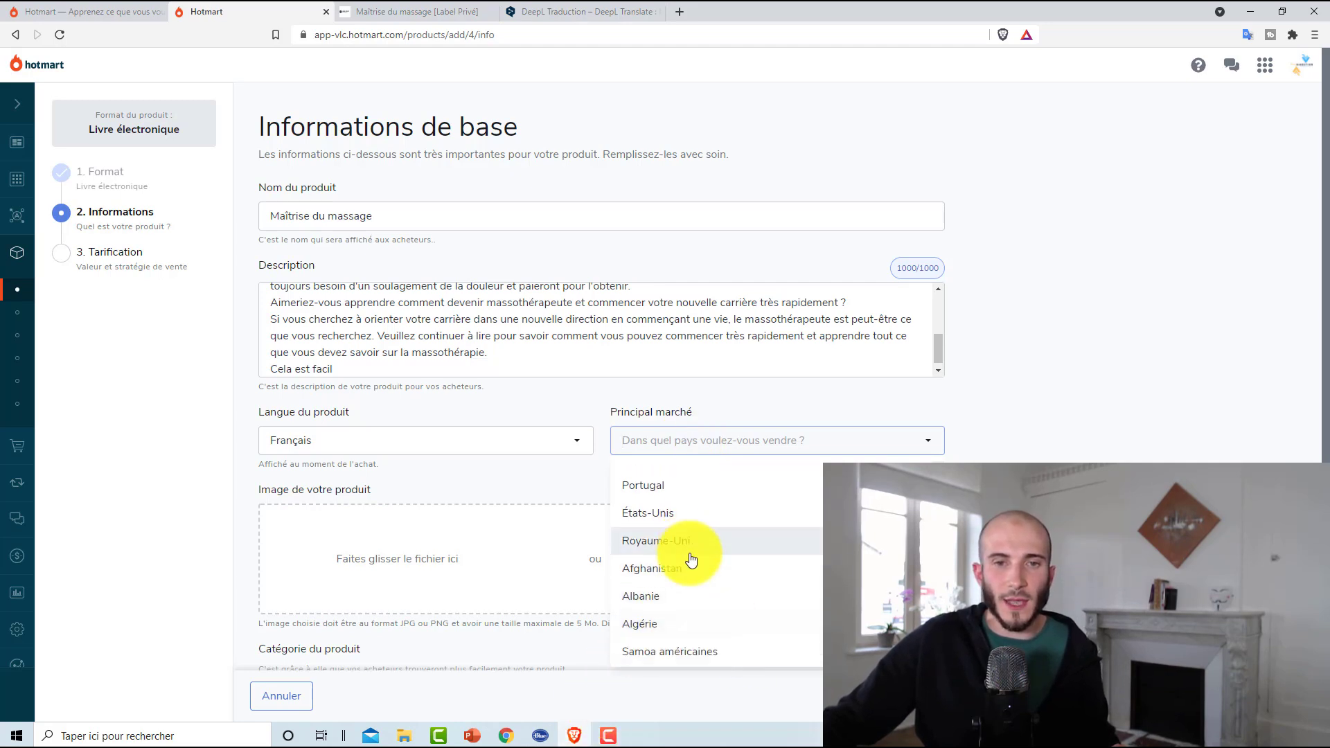
scroll(690, 558, "down", 3)
scroll(792, 605, "up", 4)
left_click(1070, 455)
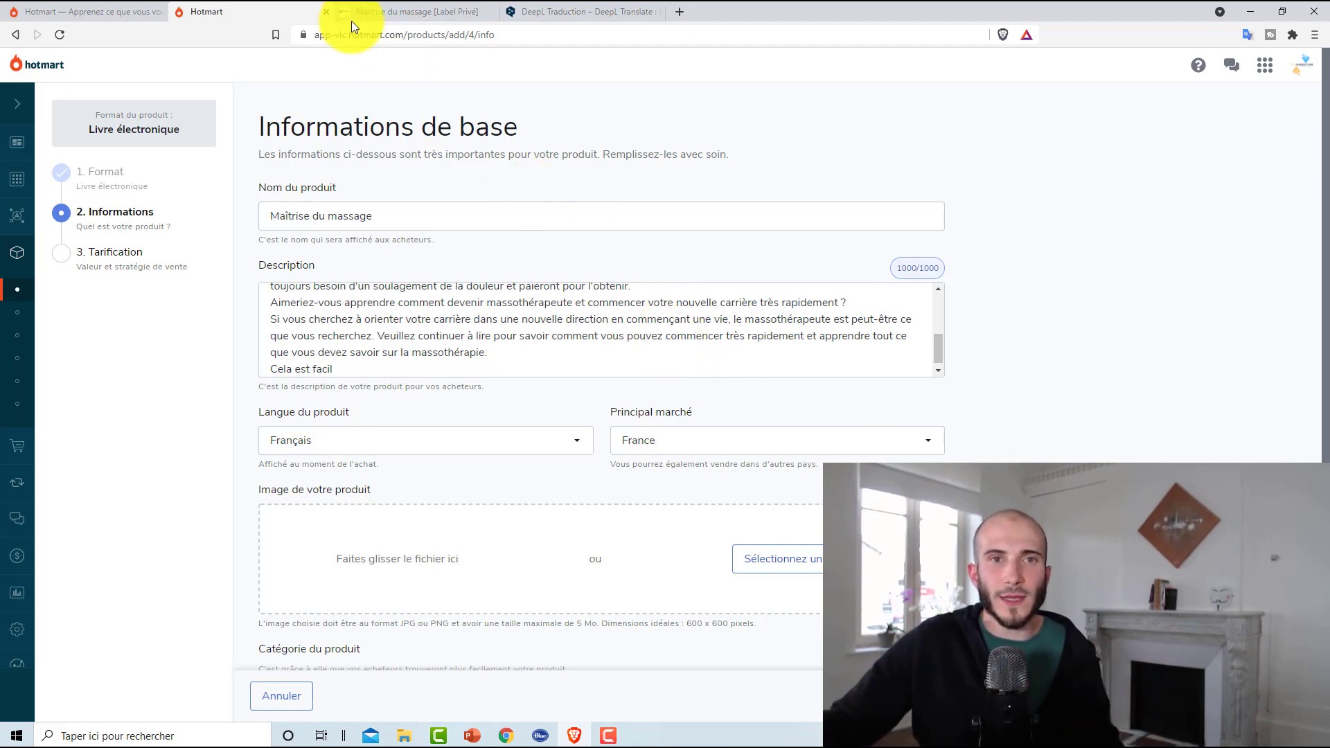
Check the progress of the Massage Mastery translation in DeepL and return to the Hotmart listing
left_click(597, 12)
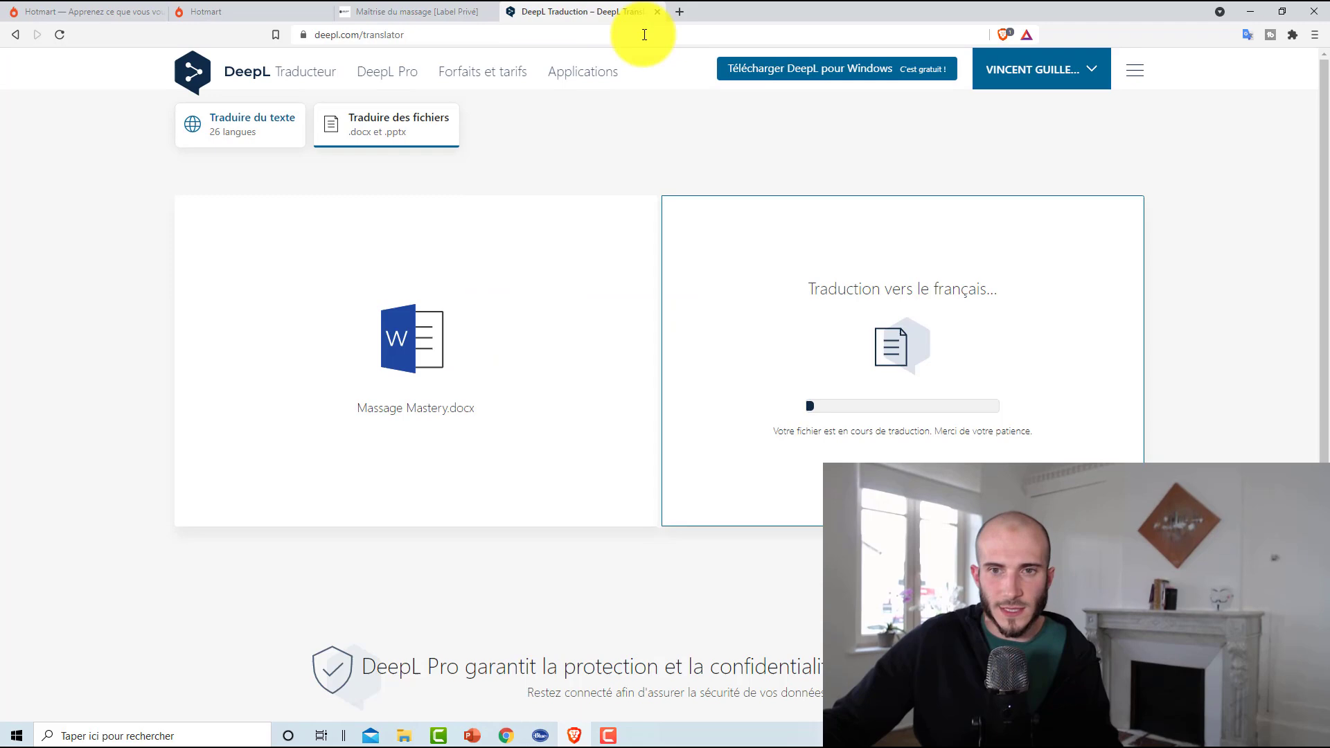
left_click(185, 9)
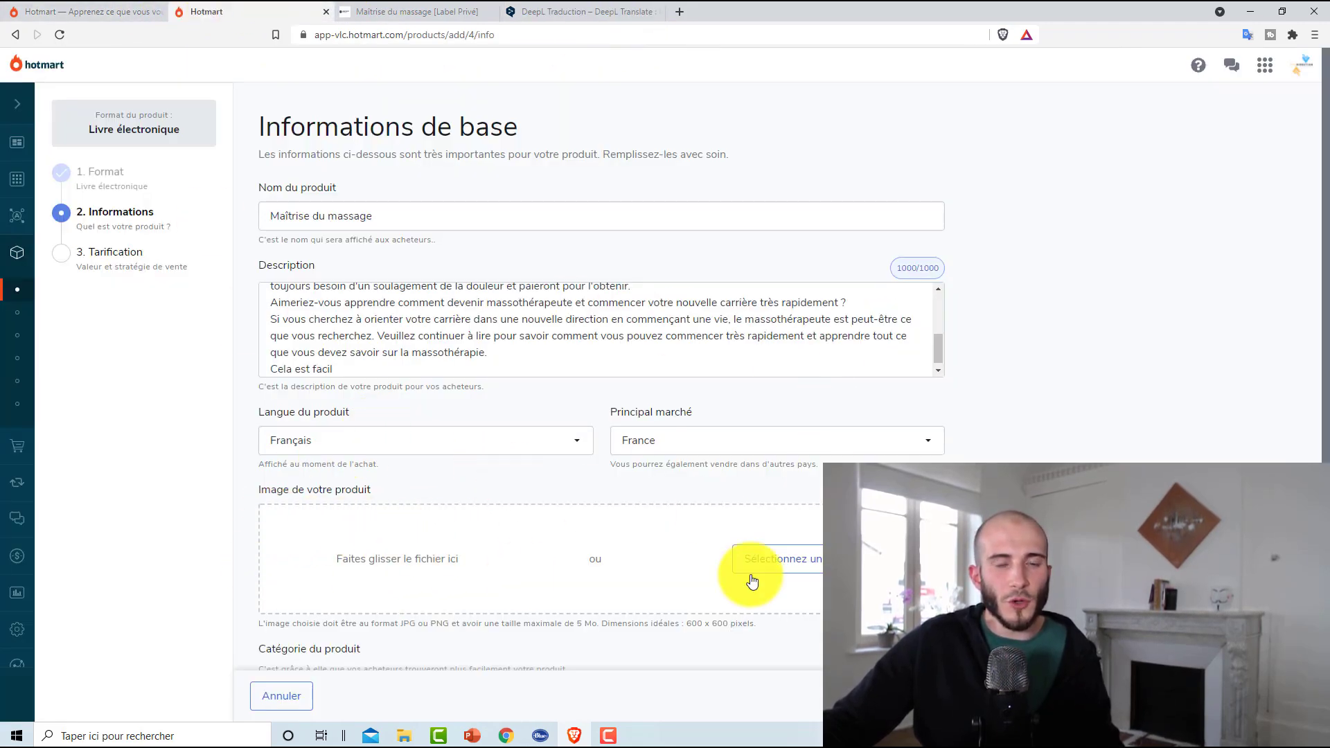
Switch to File Explorer and open the eCover folder inside the Massage Mastery folder
mouse_move(405, 737)
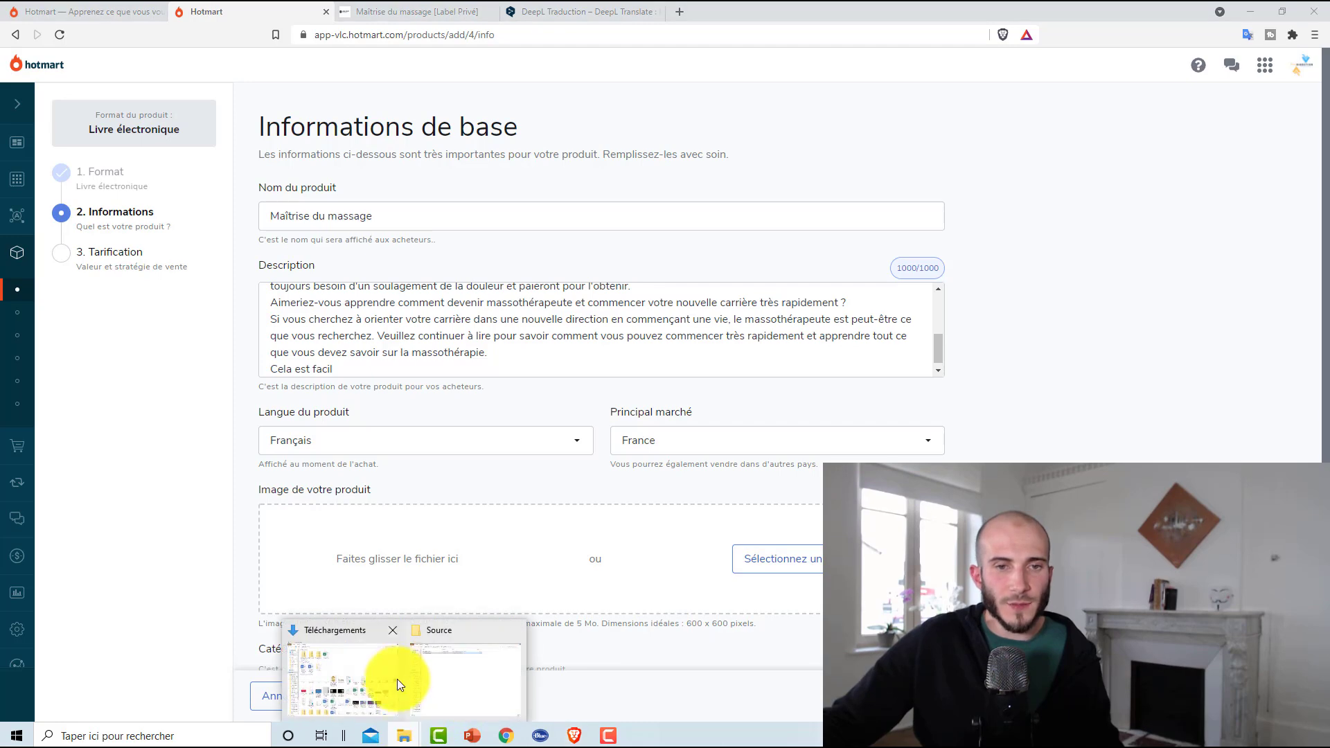
left_click(485, 676)
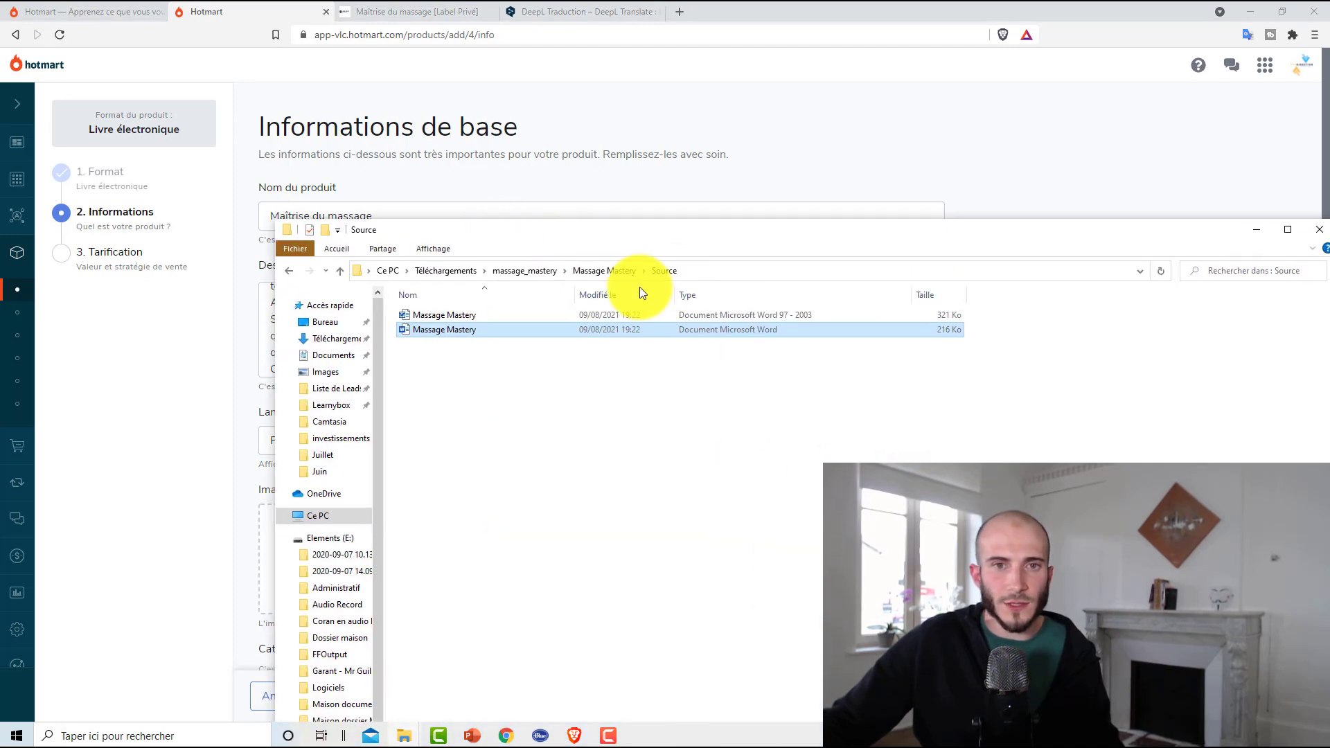
left_click(530, 273)
double_click(455, 313)
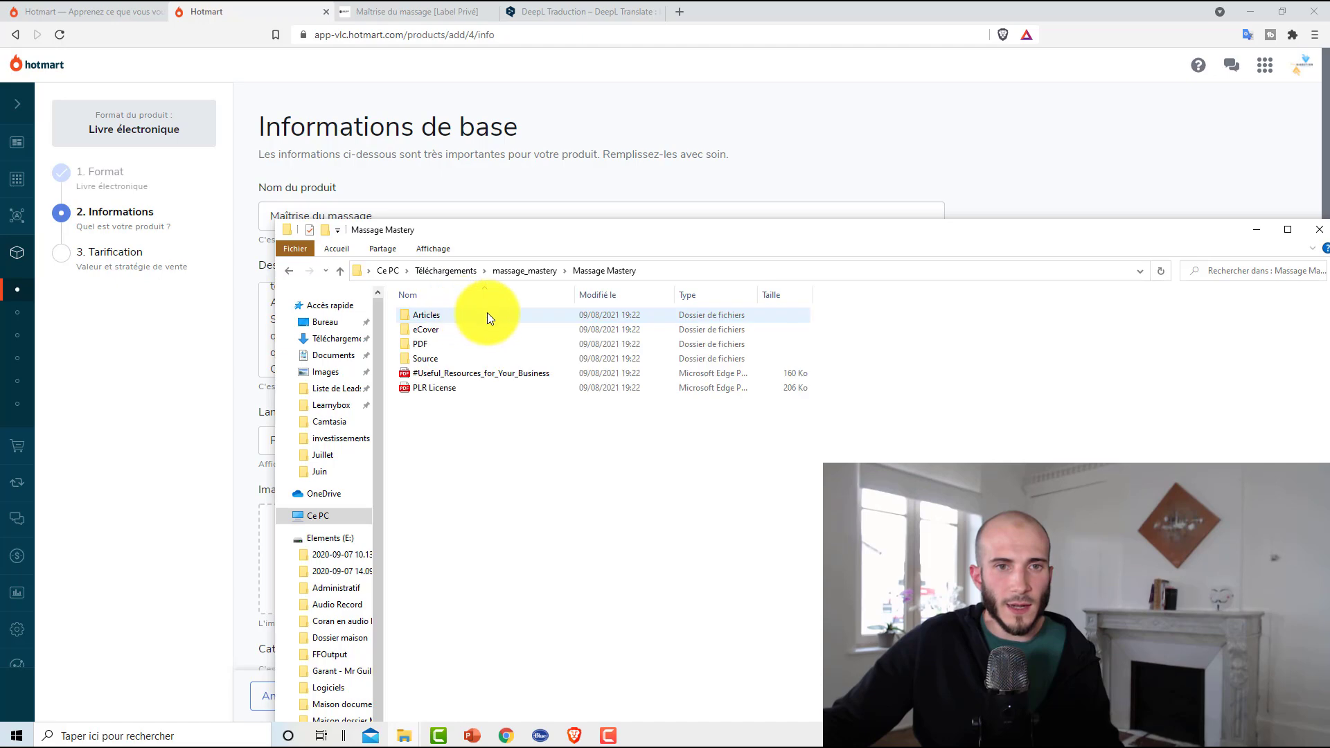
double_click(442, 331)
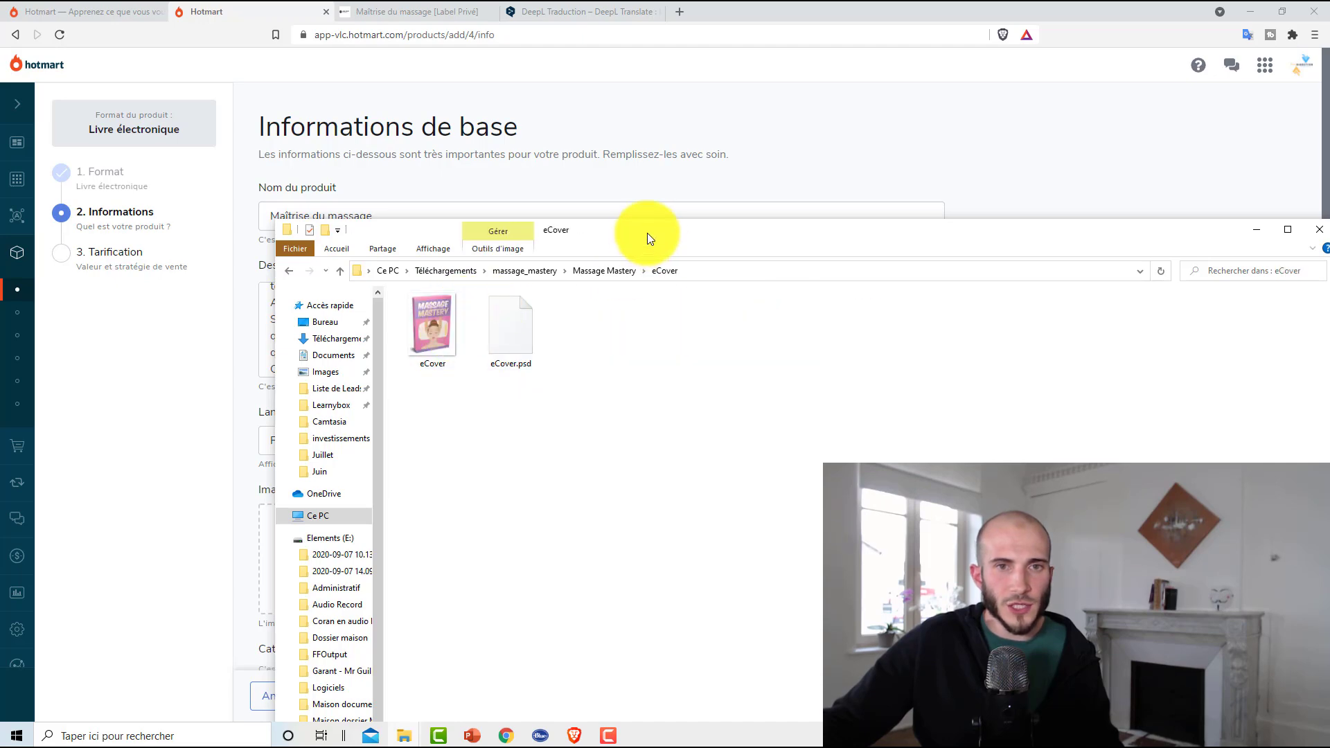
Upload the eCover image from the eCover folder as the product image of the Hotmart listing
left_click_drag(642, 235, 1329, 332)
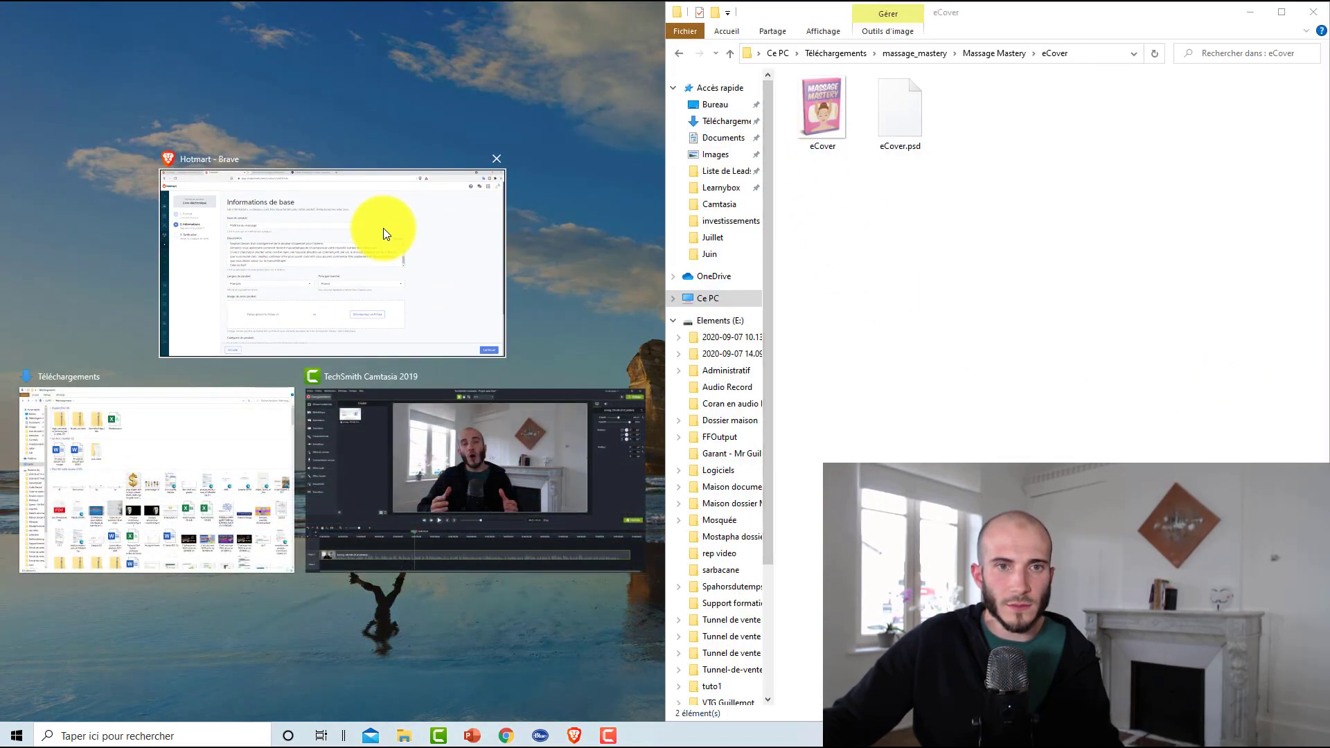
left_click(386, 232)
left_click(834, 119)
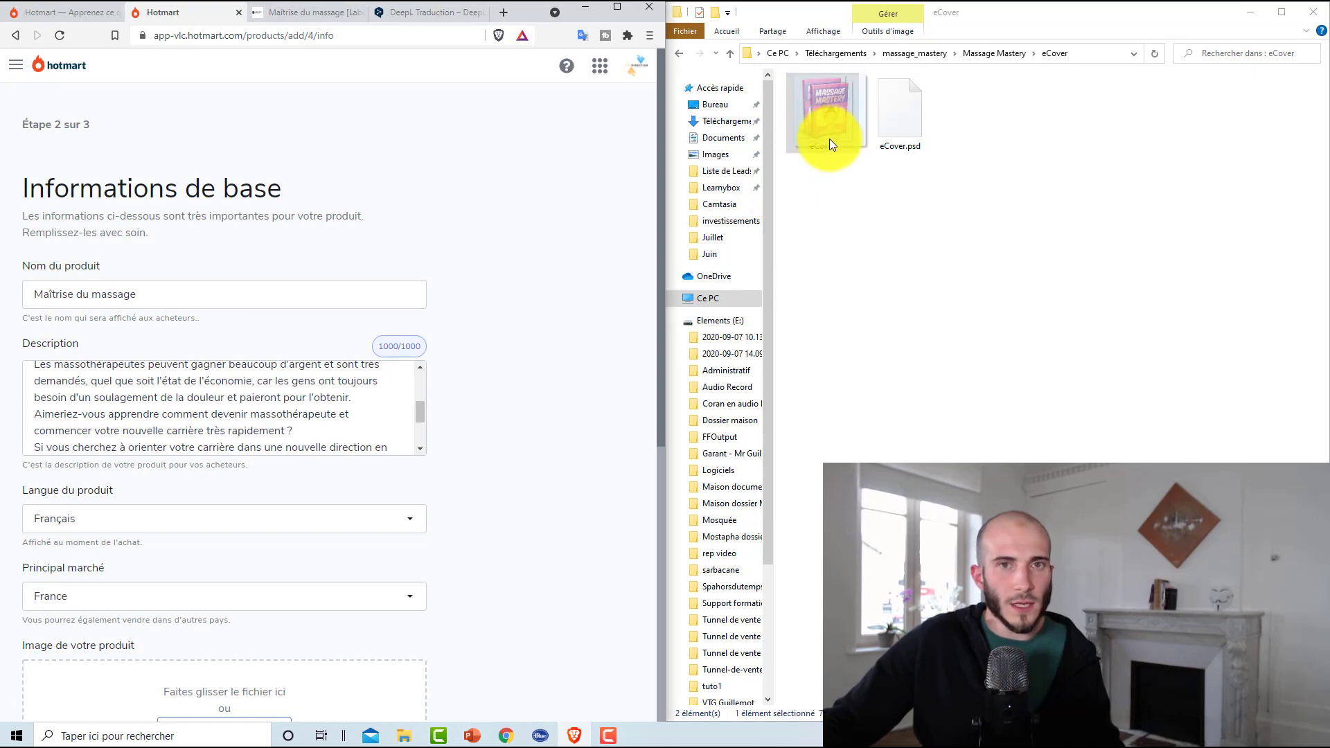
left_click(617, 7)
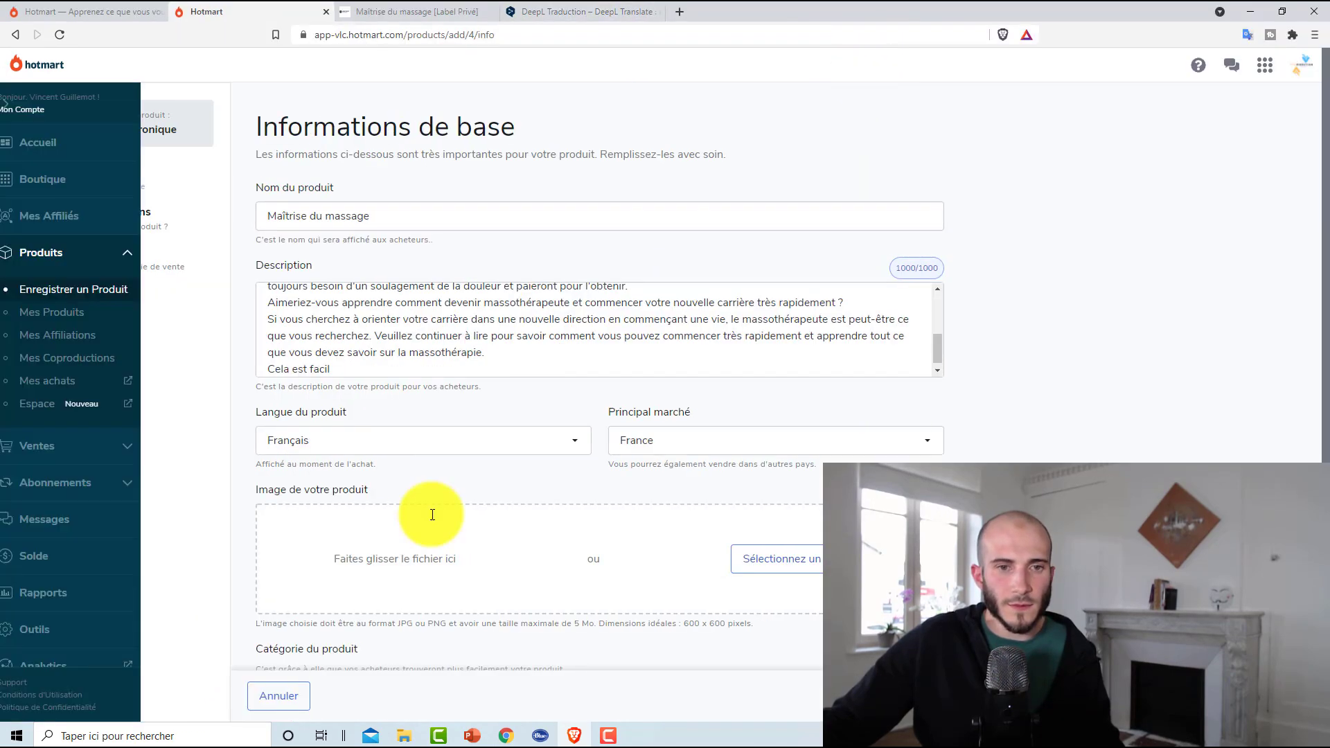
mouse_move(416, 739)
left_click(421, 686)
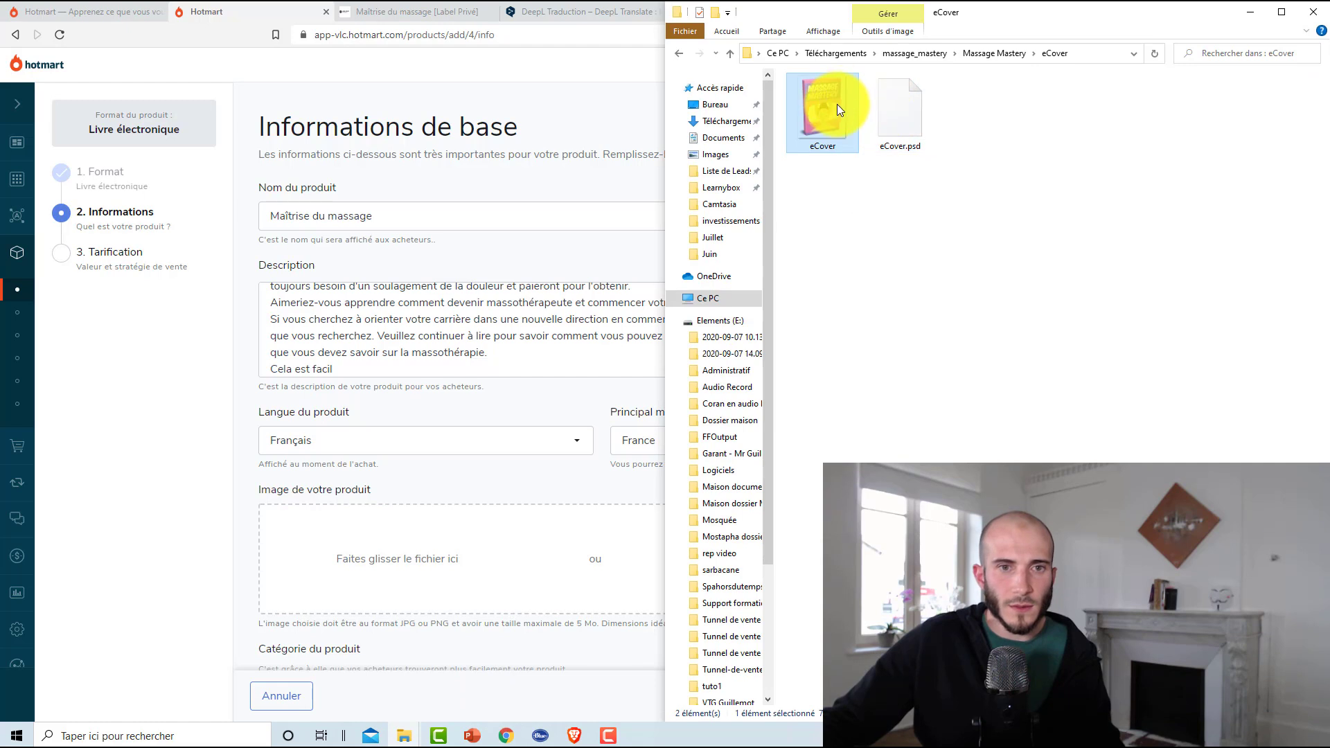
left_click_drag(835, 104, 408, 559)
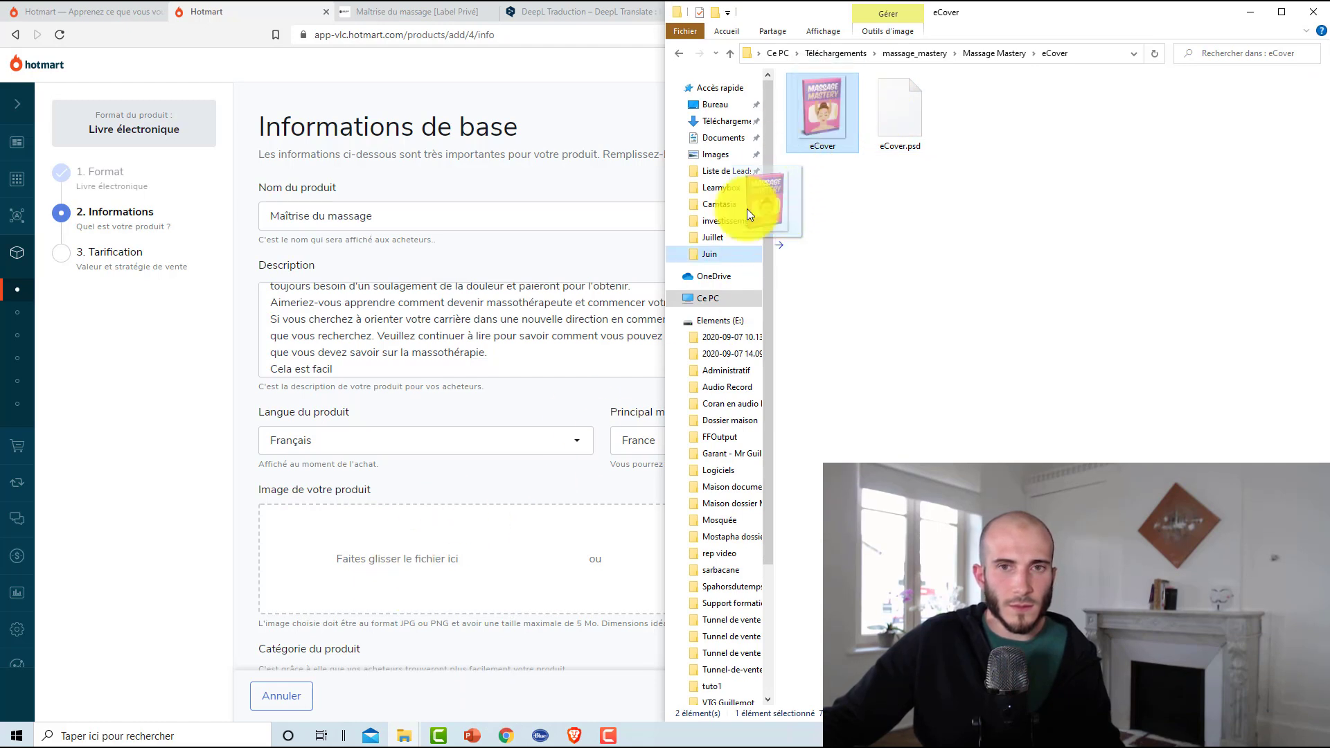
left_click_drag(837, 131, 601, 471)
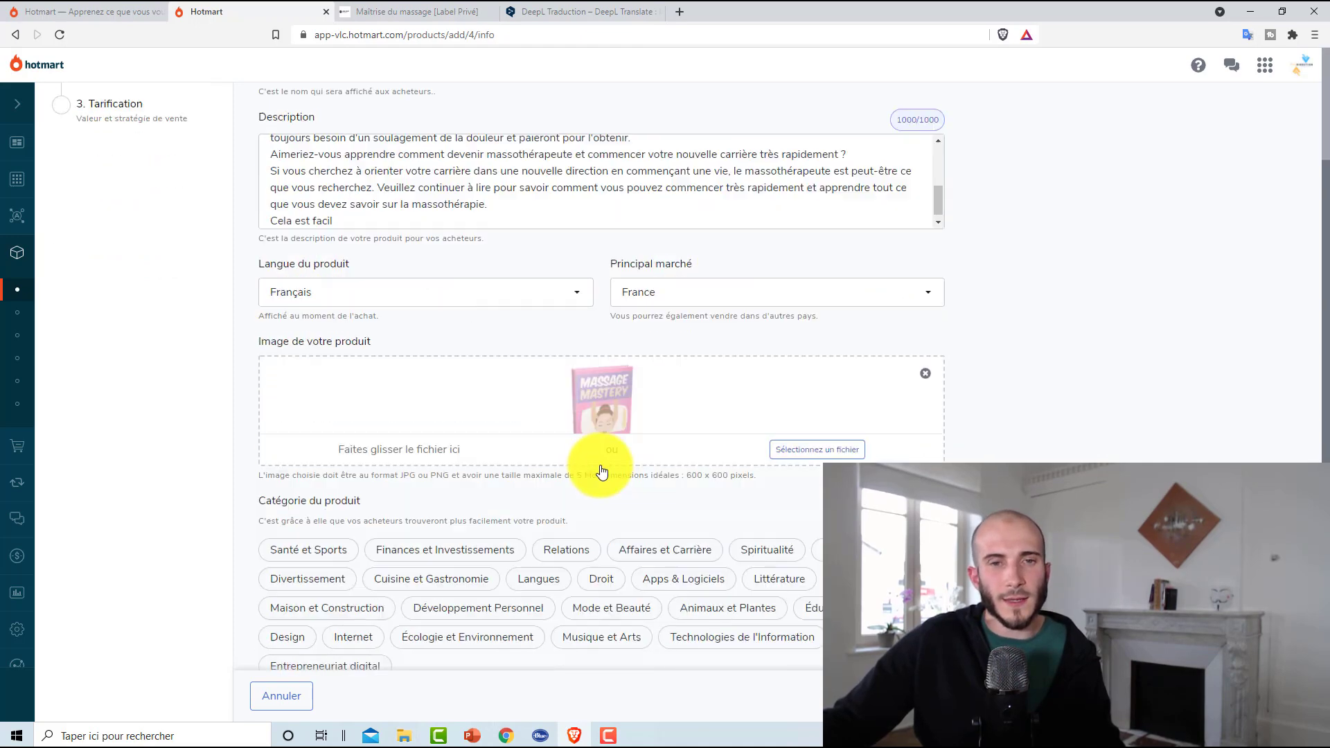
Choose the Mode et Beauté category for the product and continue to the pricing stage
scroll(601, 471, "down", 1)
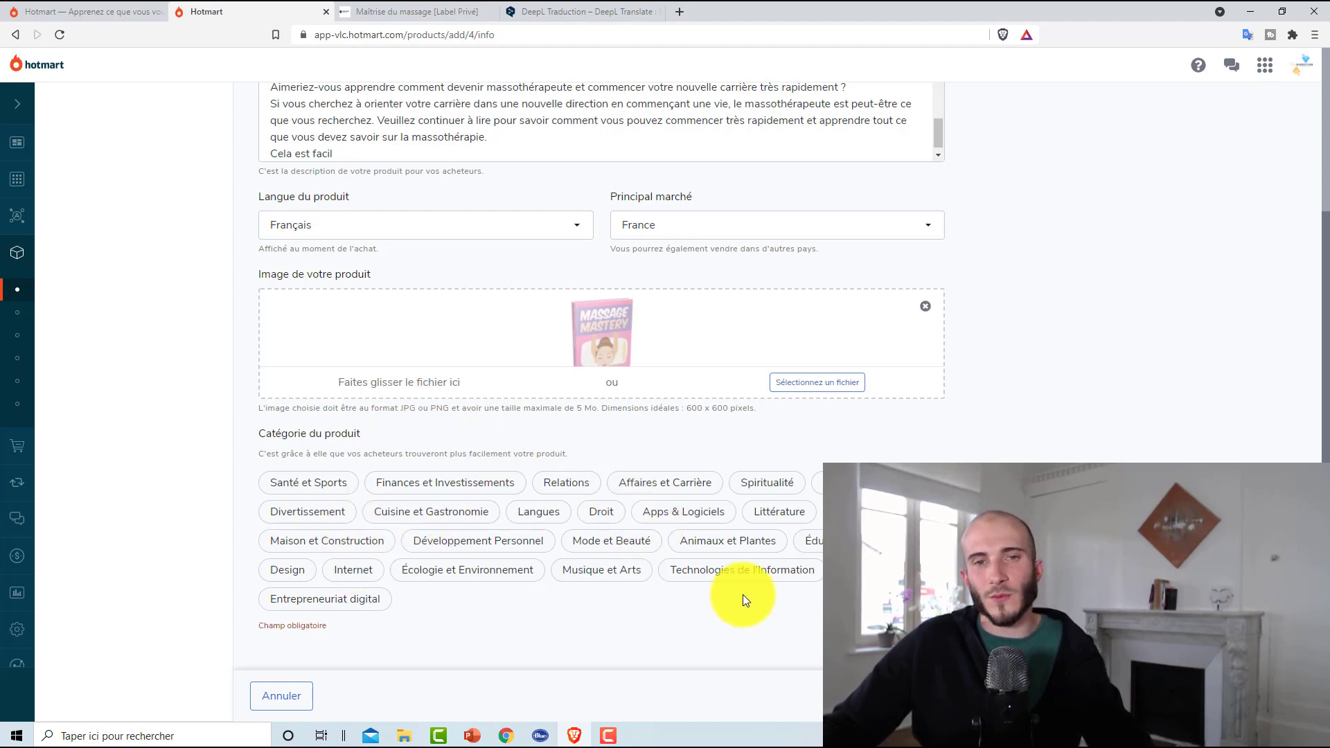
scroll(743, 595, "up", 4)
scroll(778, 603, "down", 4)
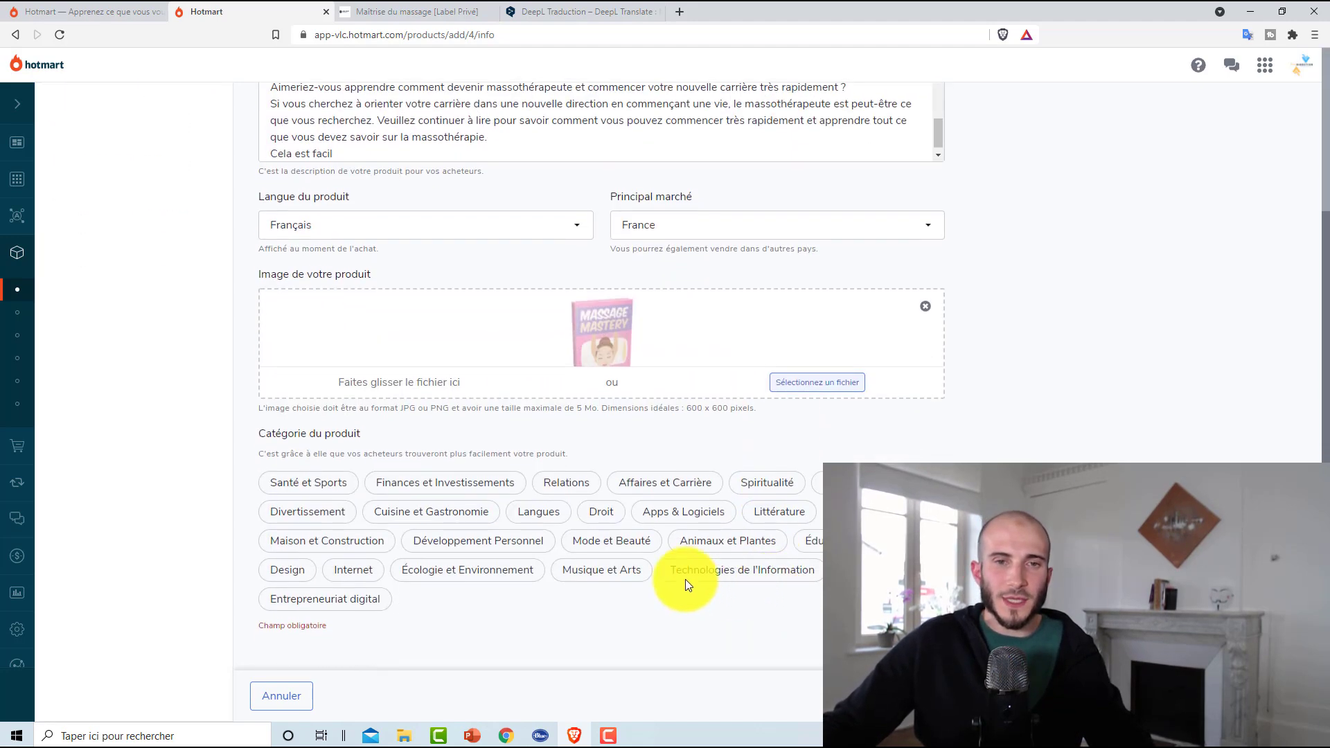
left_click(622, 551)
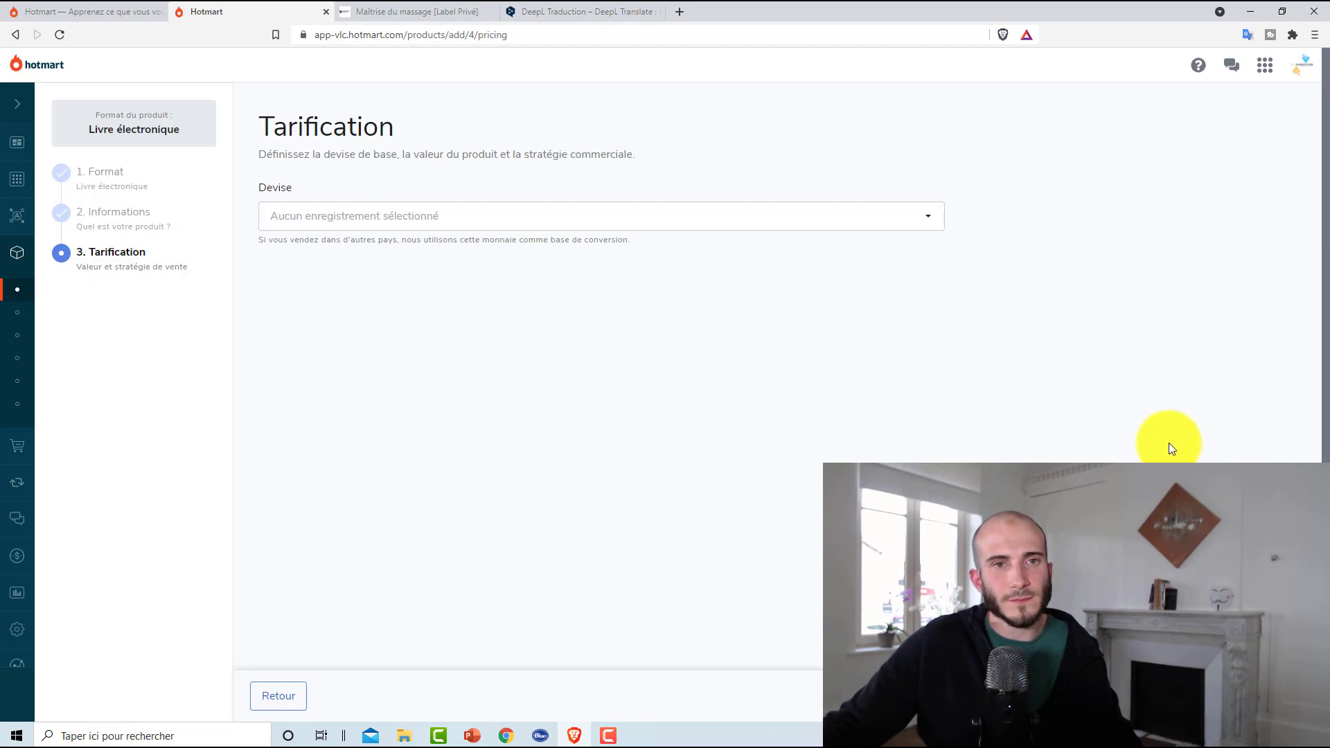
Configure the pricing with Euro as currency, a refund period of 15 jours and Paiement au comptant as payment mode
left_click(350, 217)
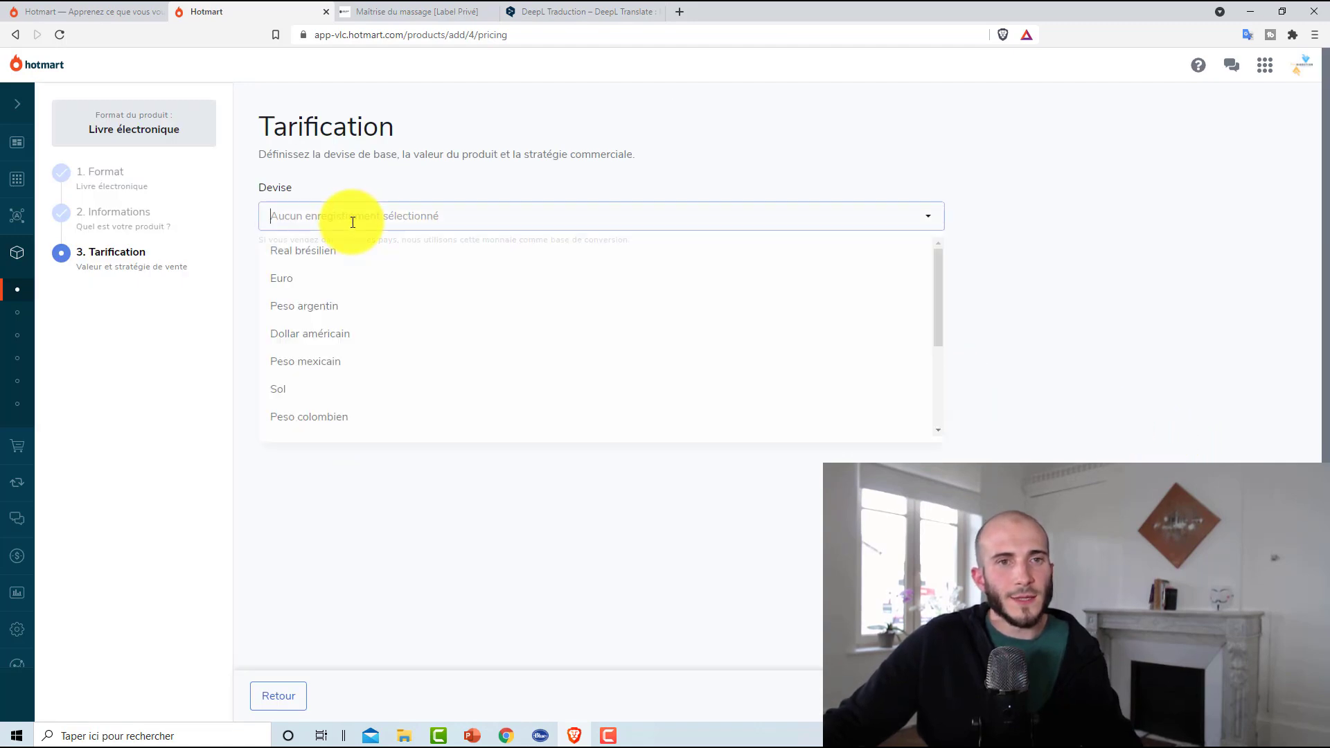
left_click(294, 284)
left_click(329, 291)
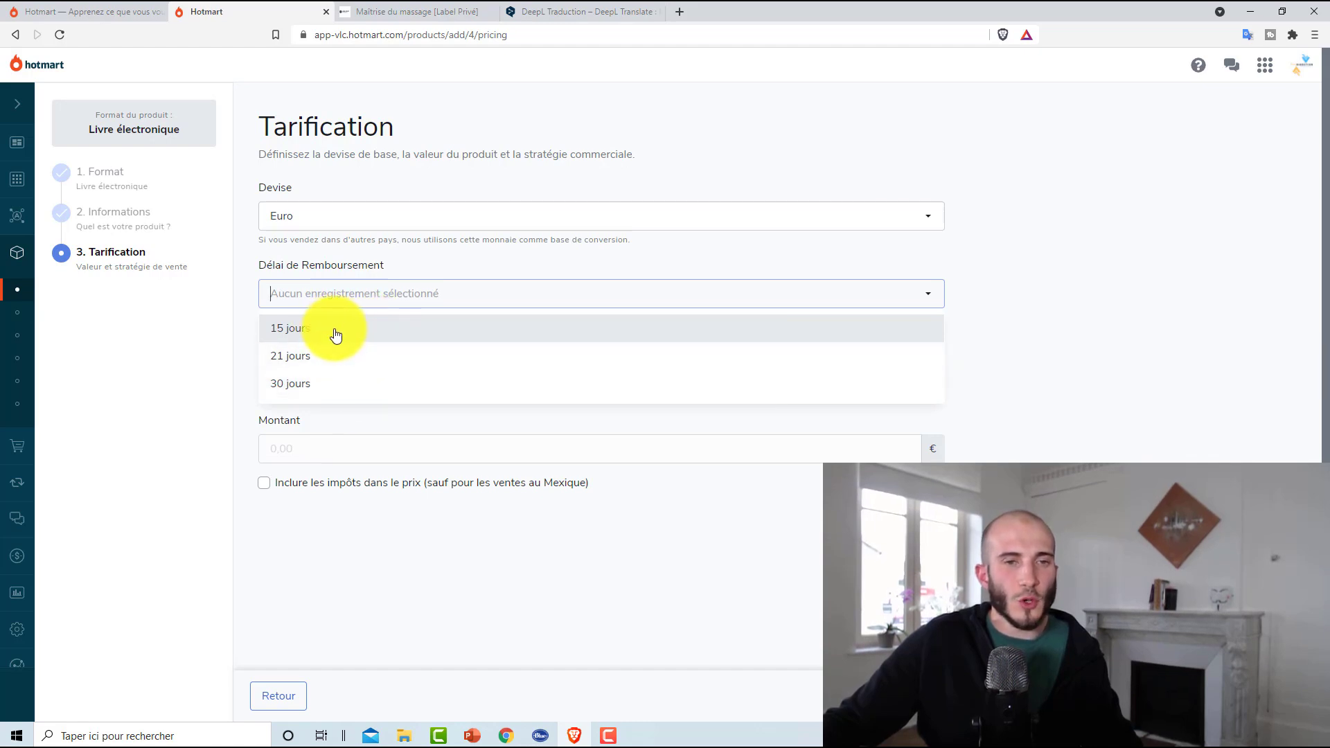
left_click(336, 333)
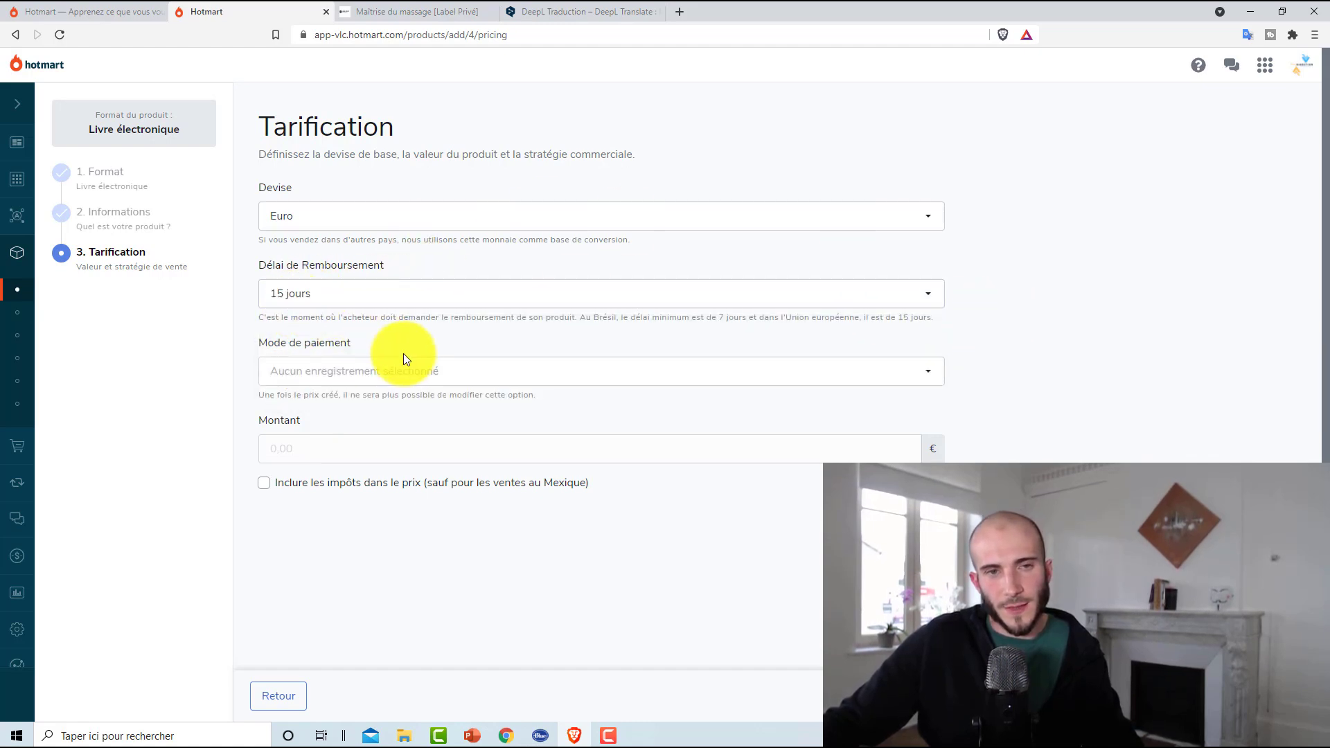
left_click(335, 373)
left_click(363, 406)
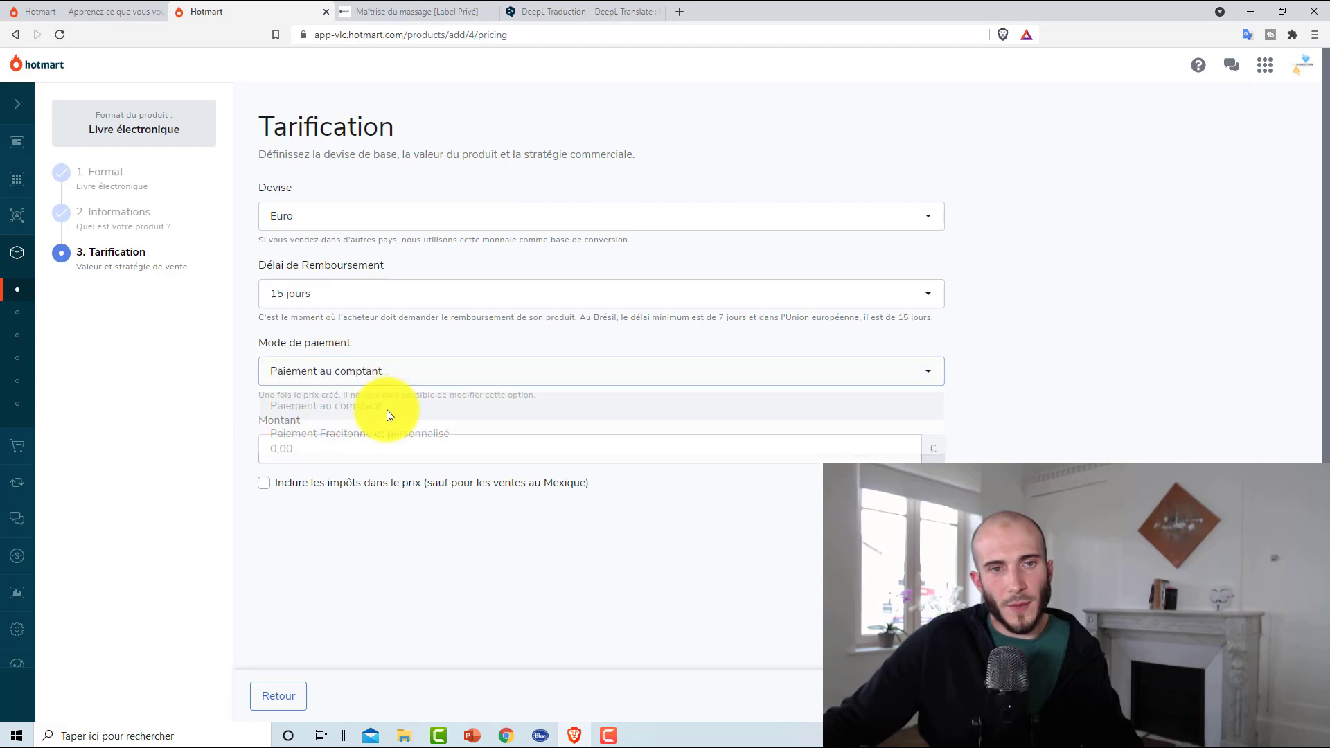
Check the ebook's price on the Label Privé page and set the Hotmart amount to 7,00 €
left_click(355, 446)
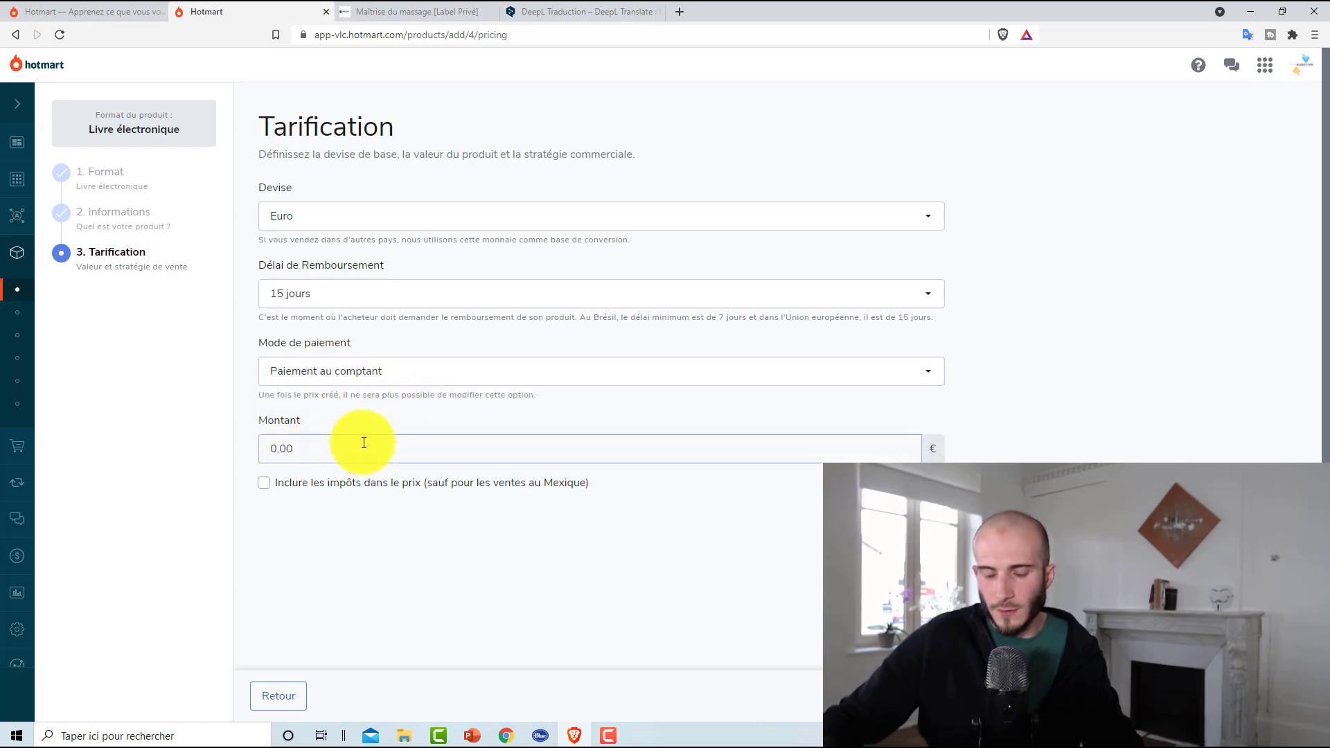
left_click(350, 7)
scroll(537, 290, "up", 5)
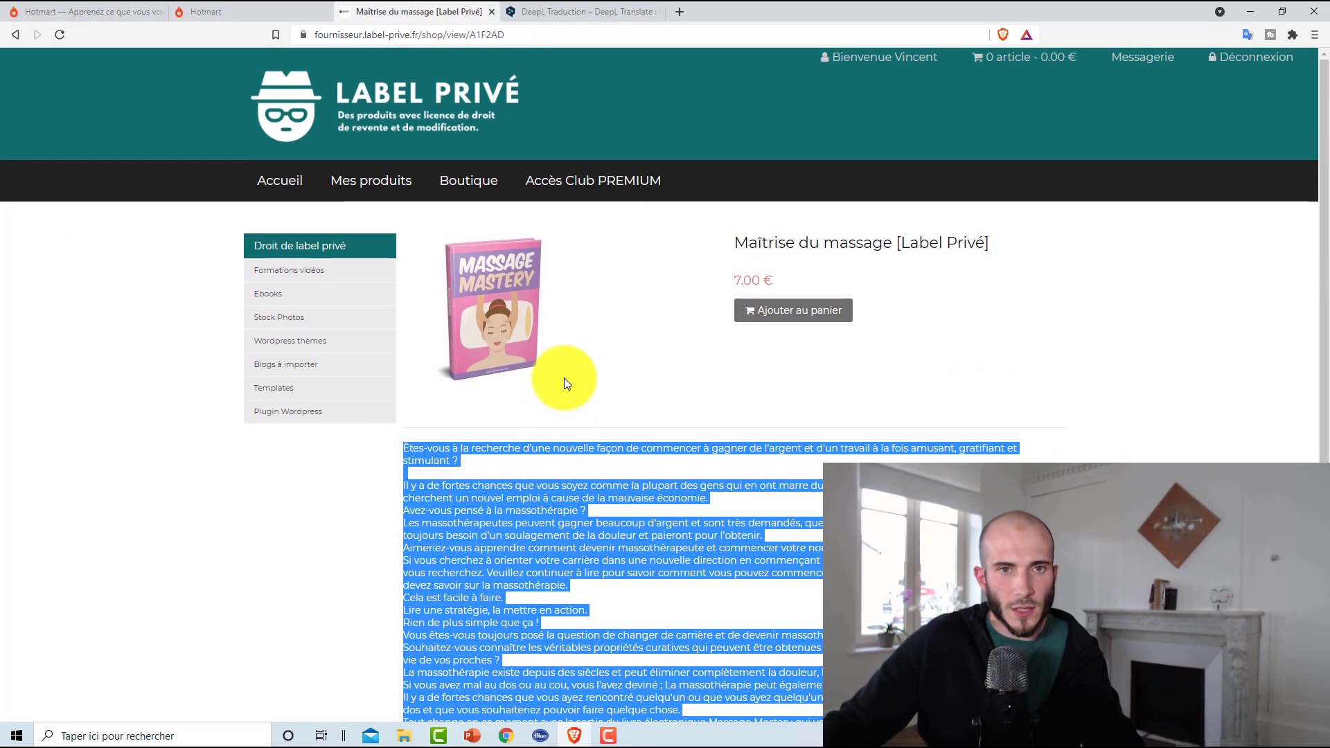
left_click(184, 6)
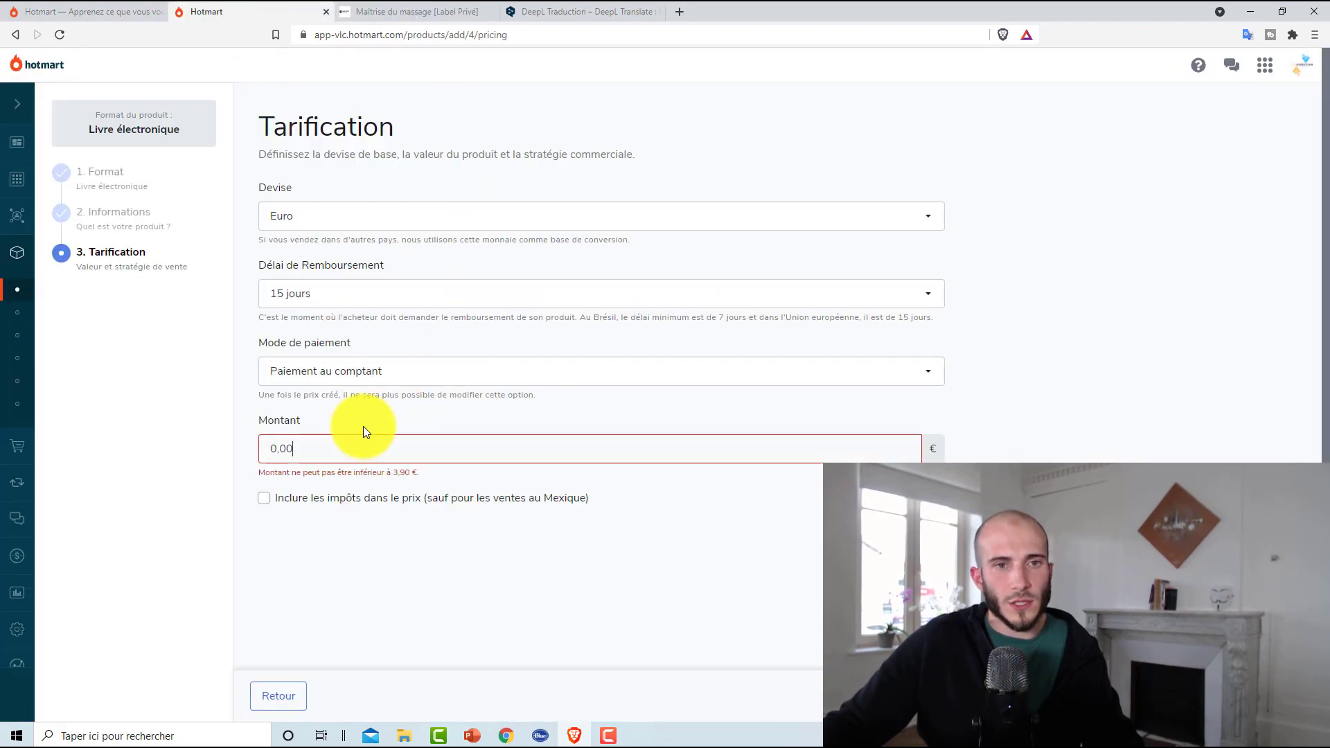
left_click(330, 447)
type("700")
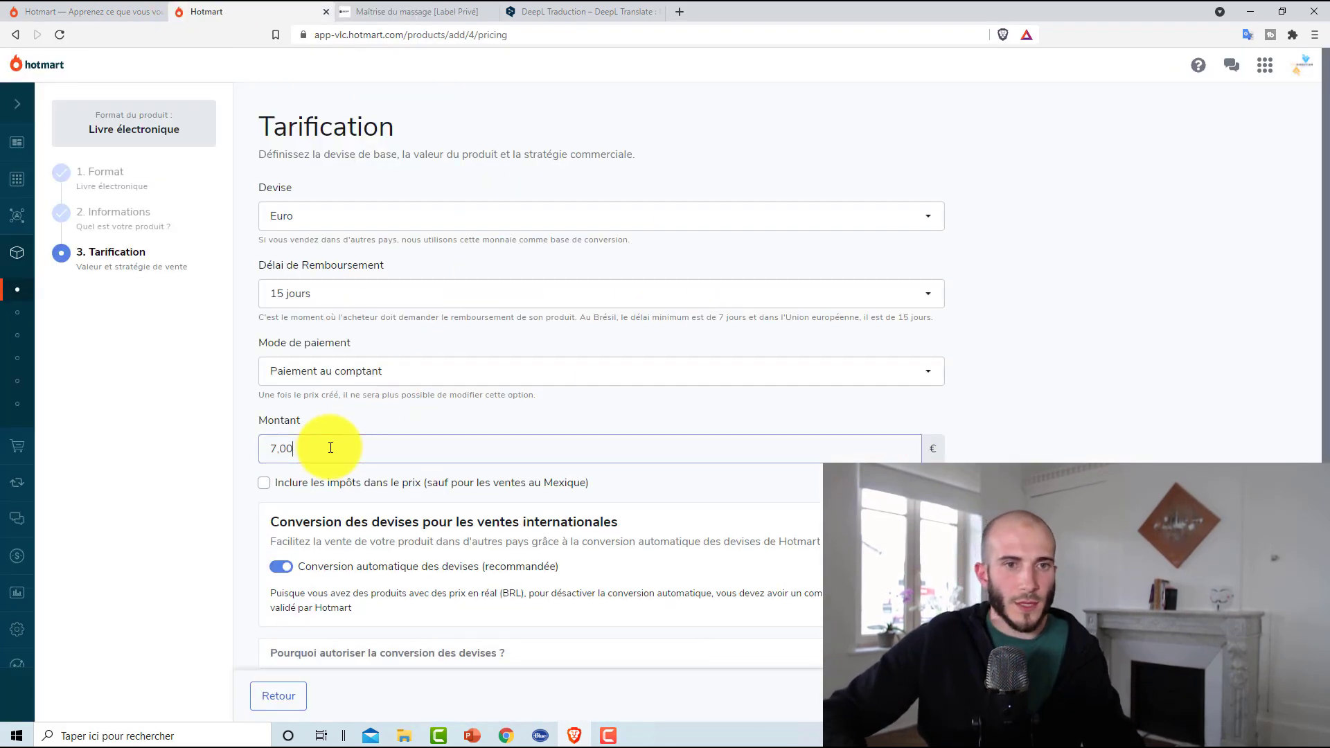
Include taxes in the product price, review the tax simulation and currency conversion settings, and submit the pricing
left_click(269, 489)
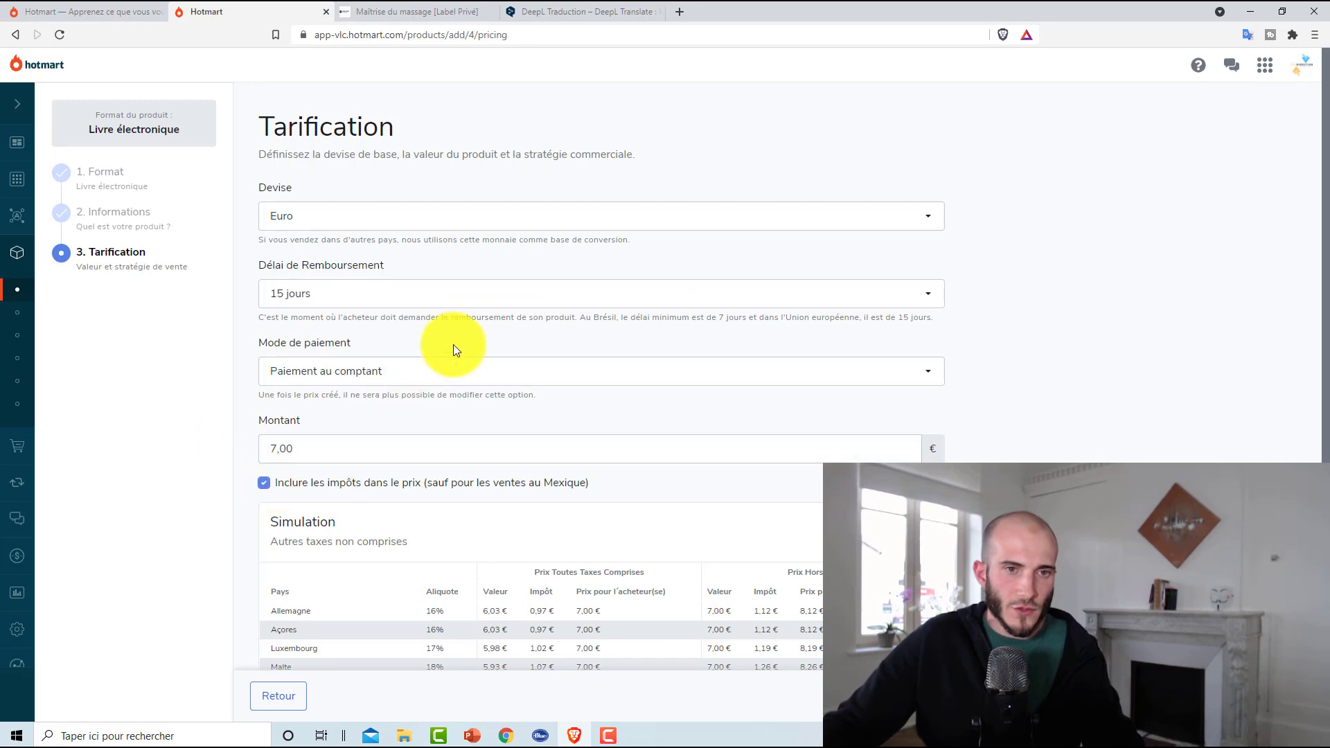
scroll(450, 367, "down", 1)
scroll(480, 392, "down", 2)
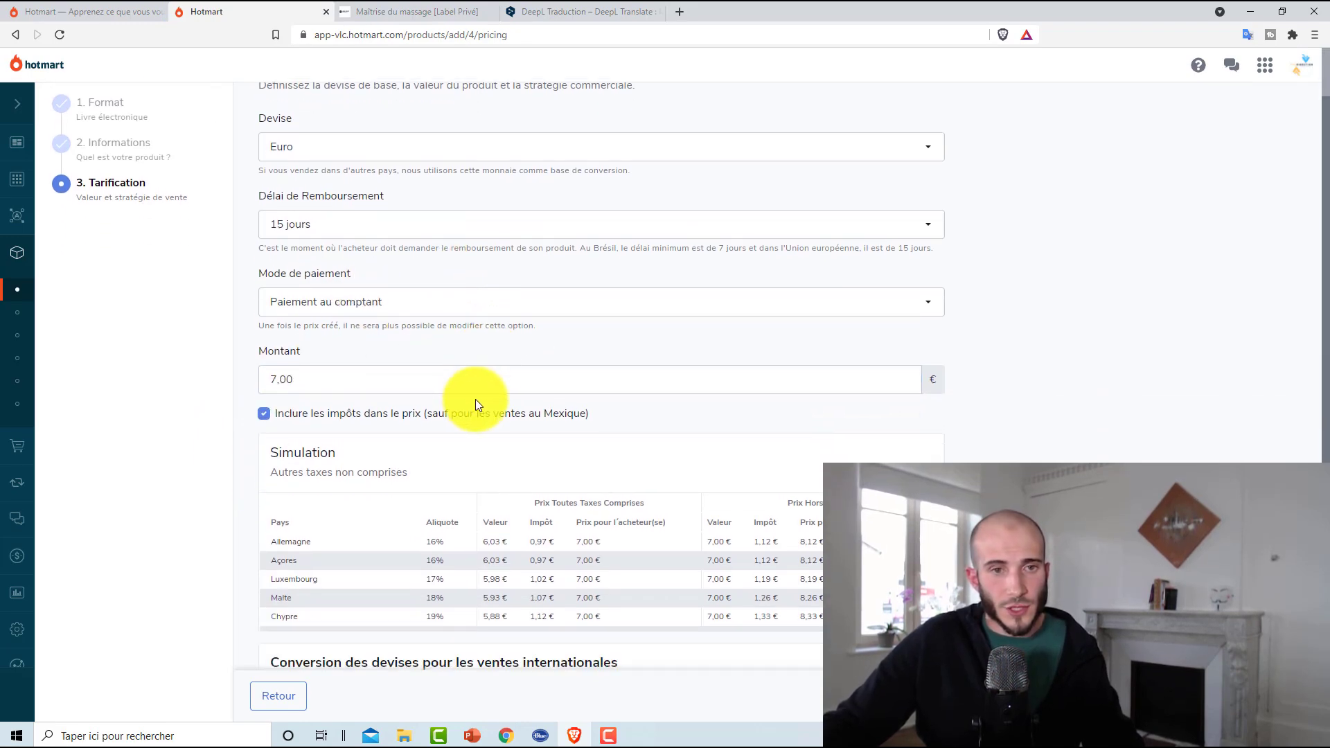
scroll(1108, 351, "down", 4)
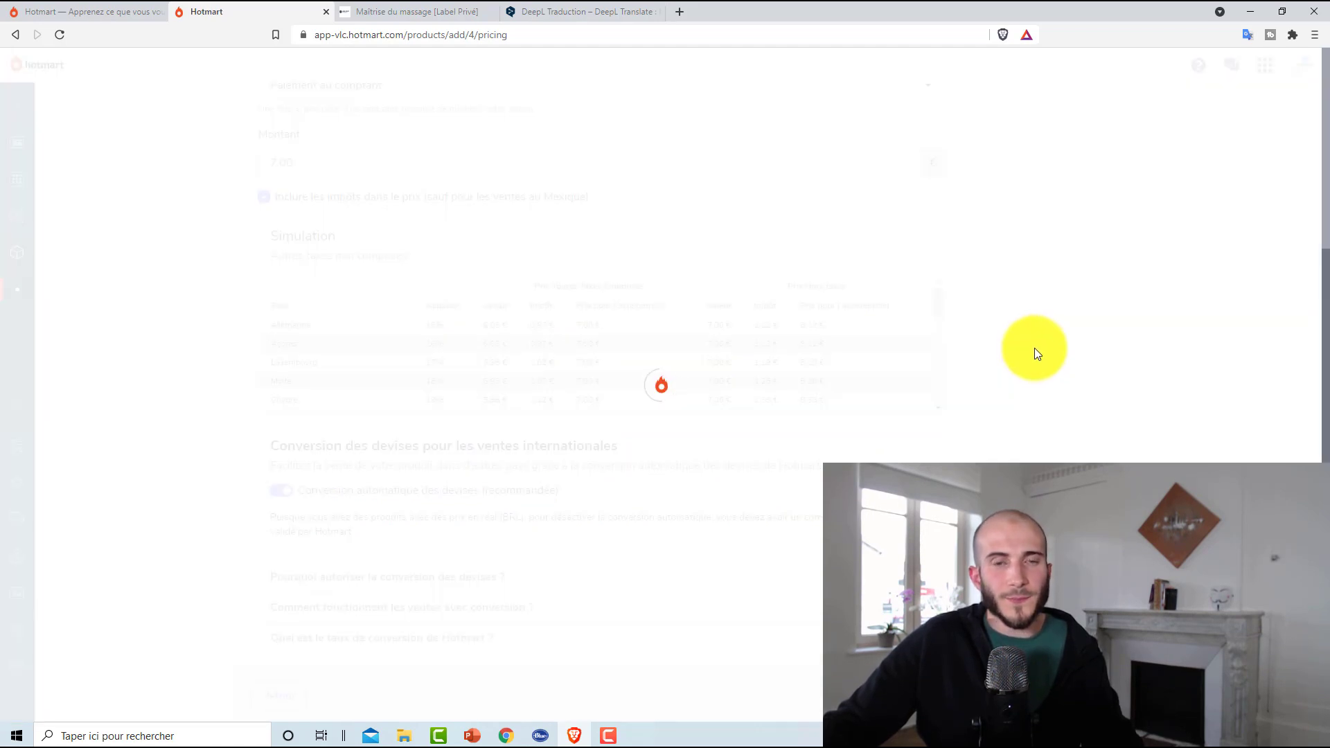
Check the French translation in DeepL and open the Contenu du Produit section of the Maîtrise du massage product on Hotmart
left_click(583, 14)
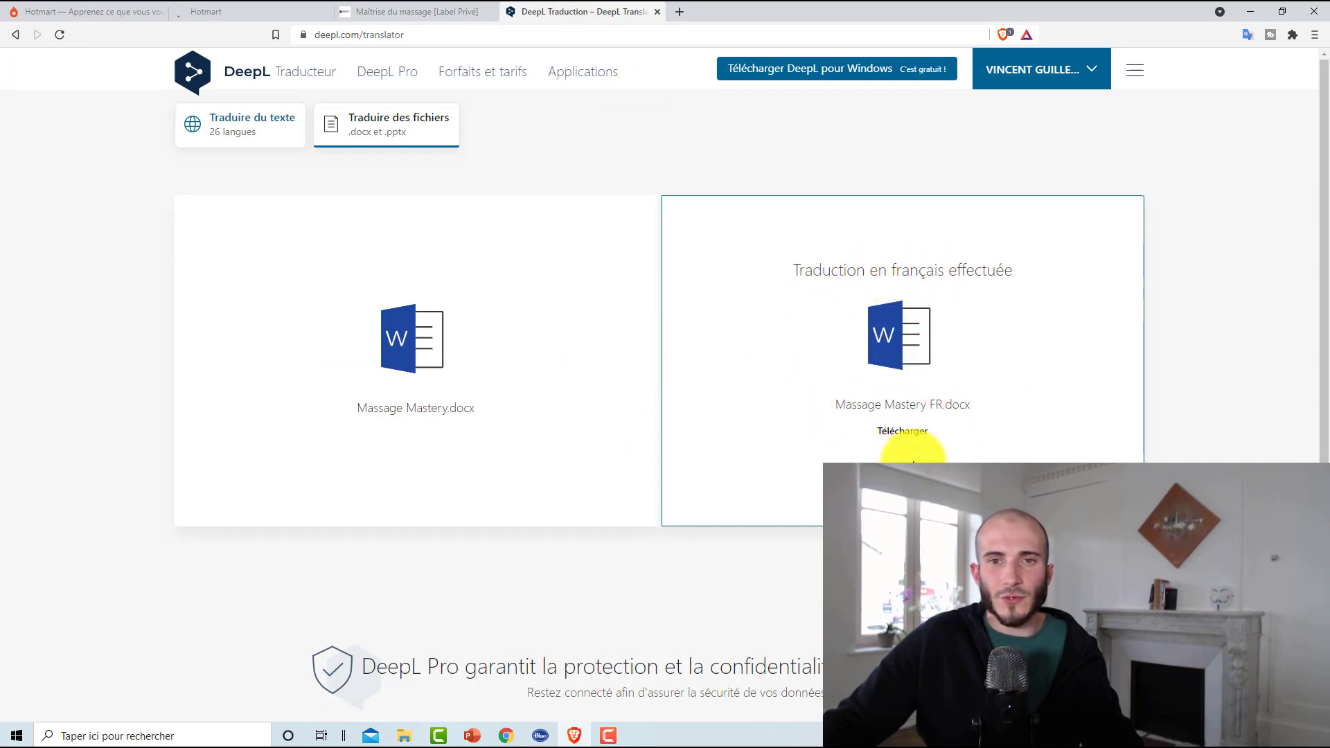
left_click(260, 11)
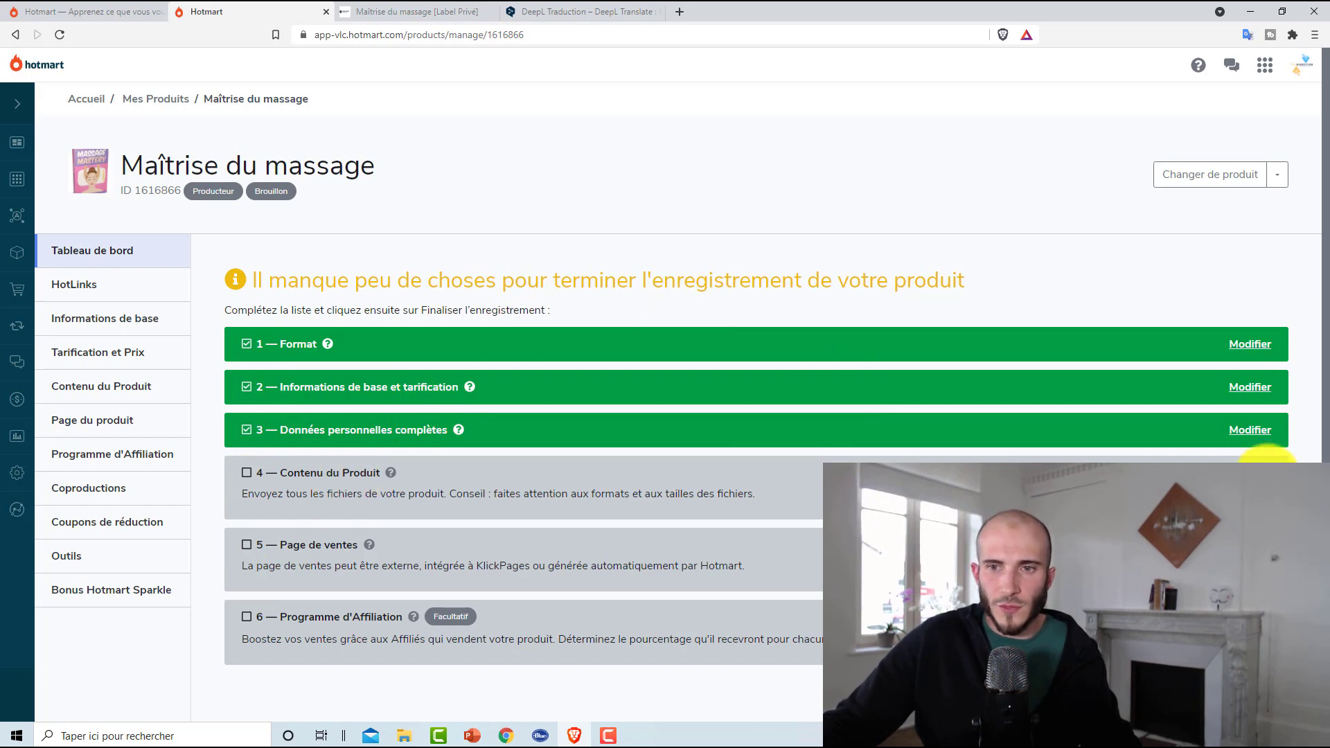
left_click(1247, 472)
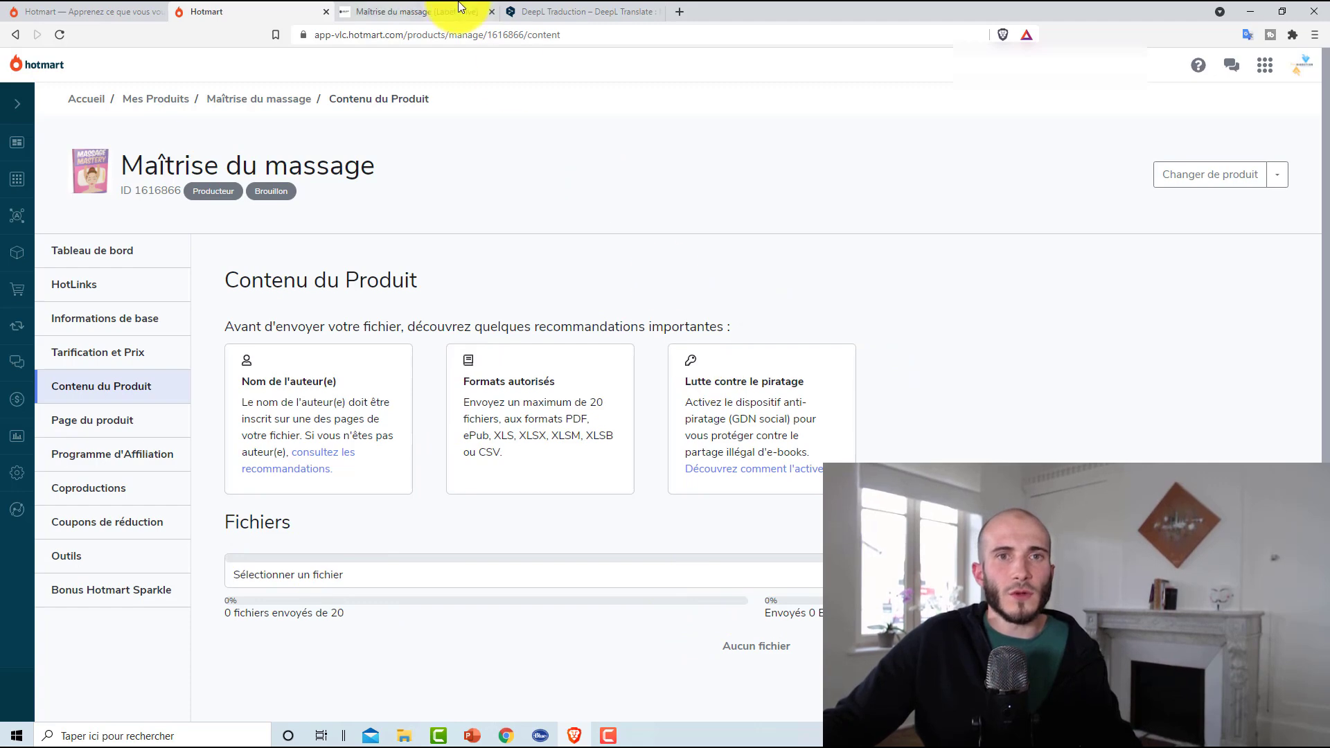
Download the French translation Massage Mastery FR.docx from DeepL and look through the document
left_click(556, 10)
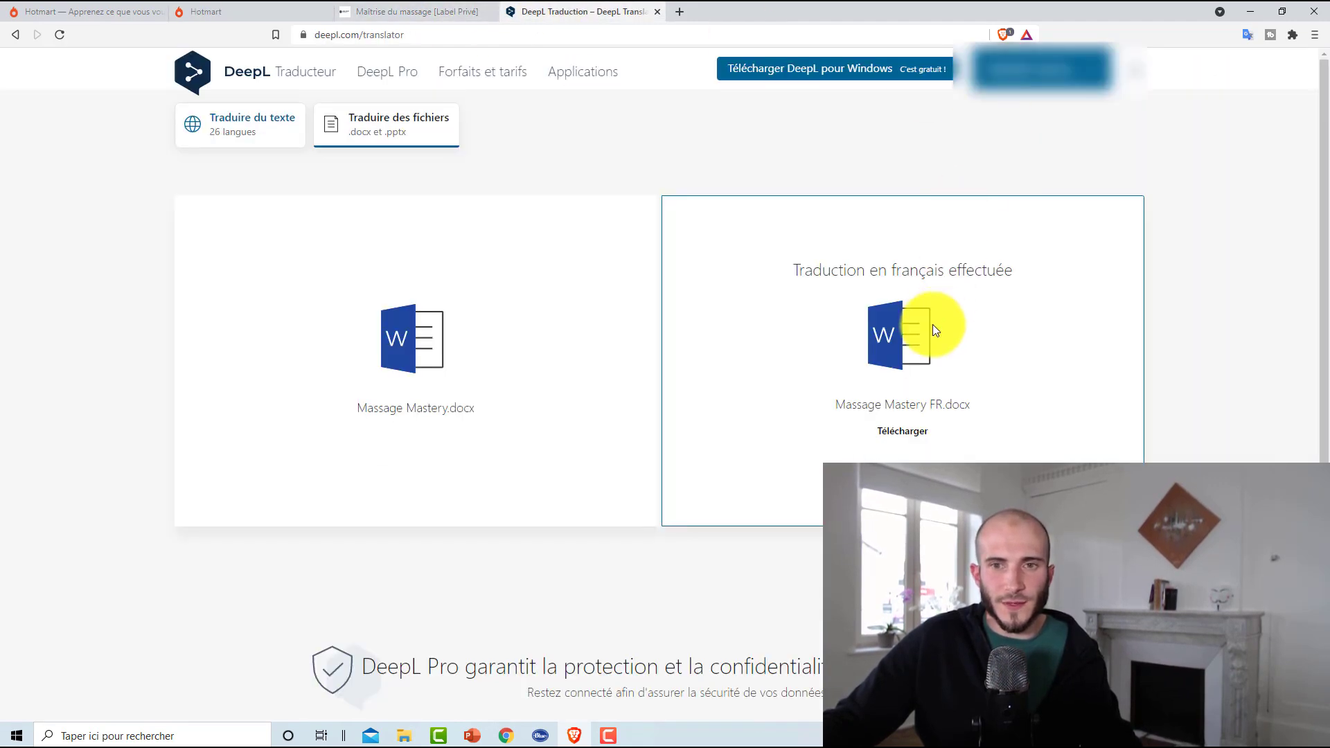
left_click(903, 436)
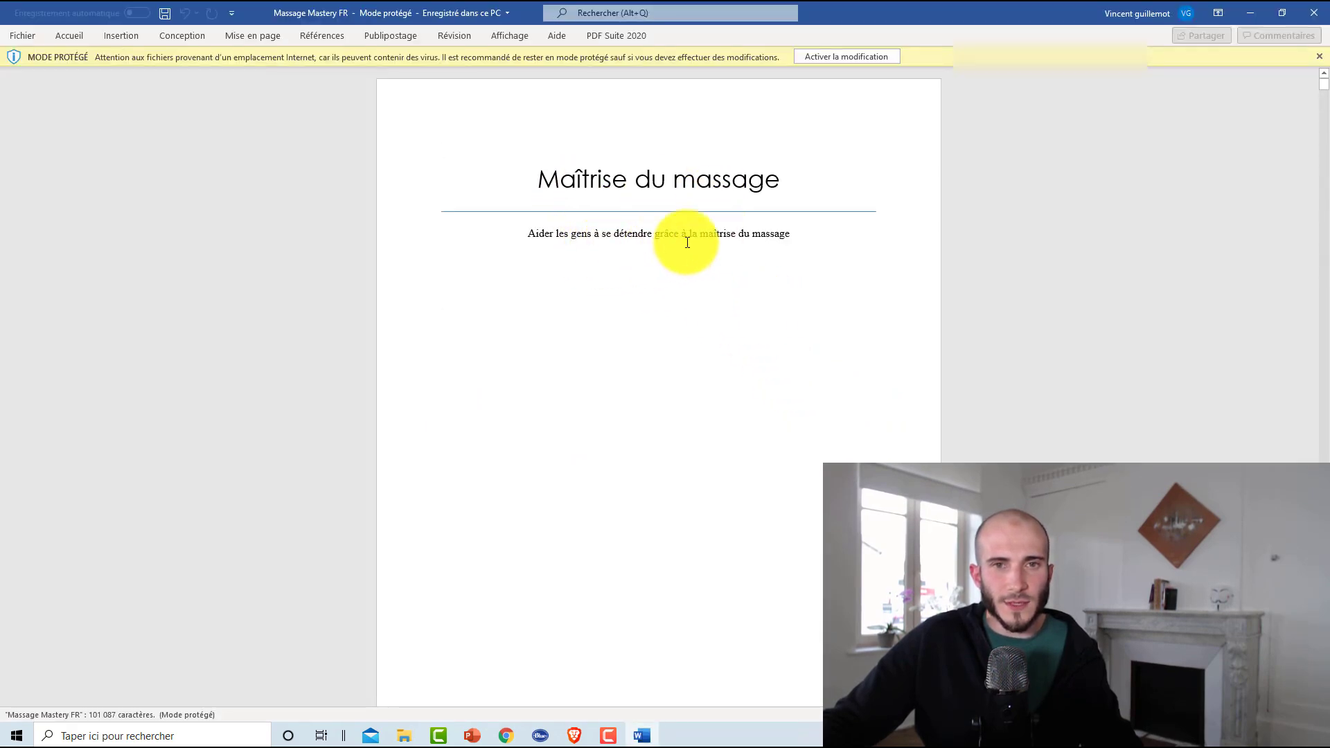
scroll(756, 254, "down", 5)
mouse_move(1324, 84)
left_mouse_down()
mouse_move(1325, 334)
mouse_move(1318, 67)
left_mouse_up()
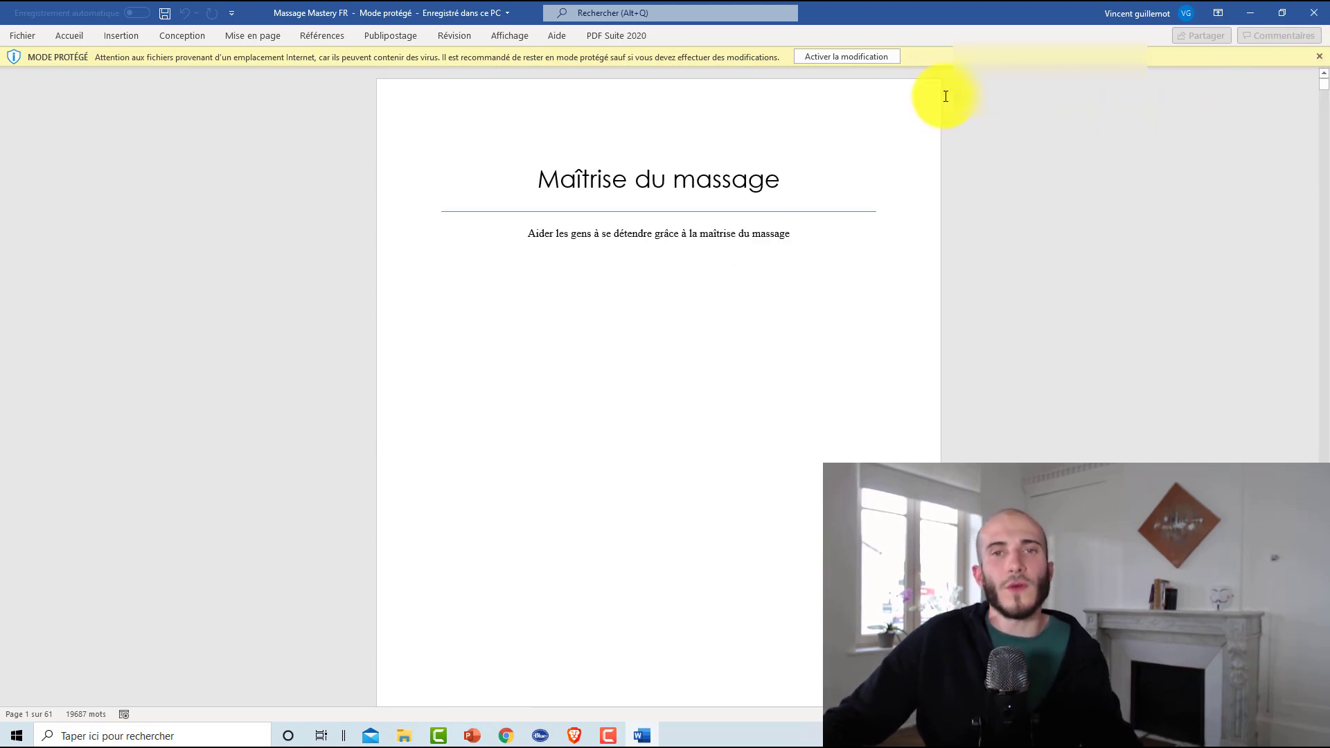
left_click(1314, 13)
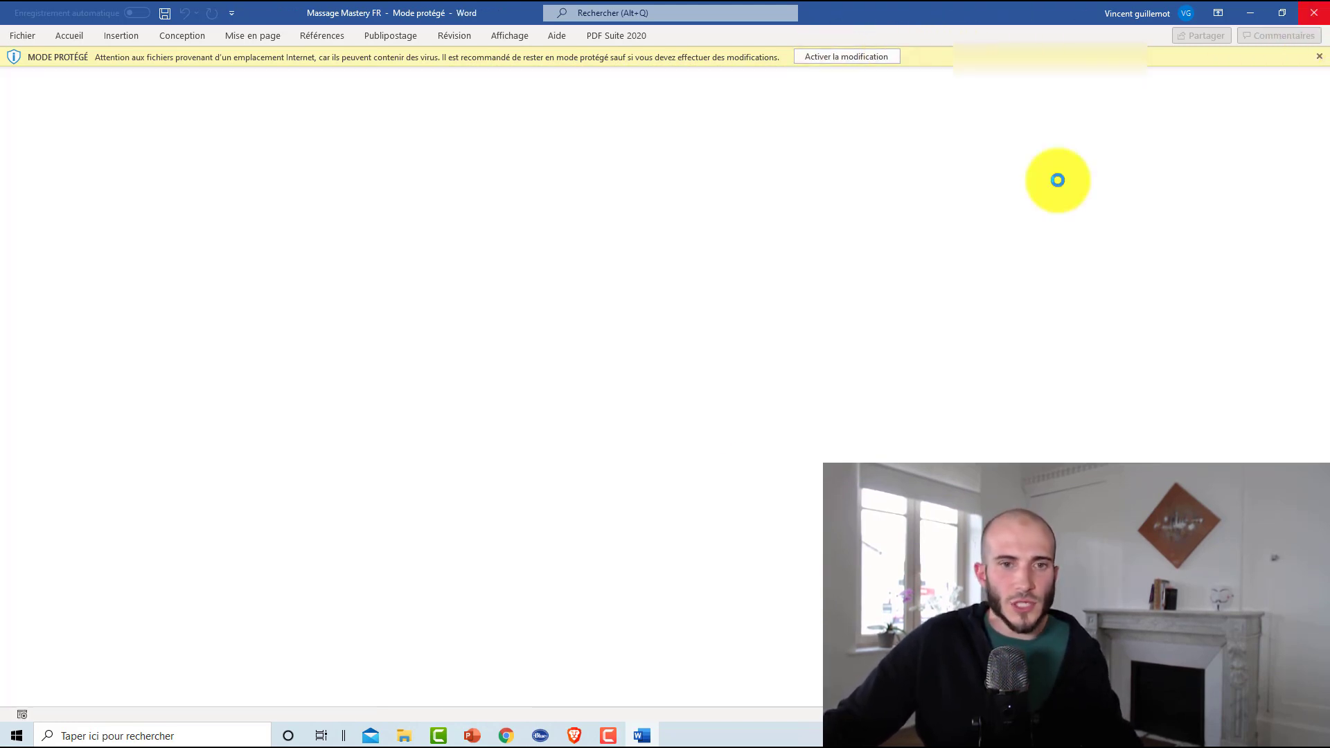
Open Massage Mastery FR in Word from the Téléchargements folder and enable editing
mouse_move(402, 737)
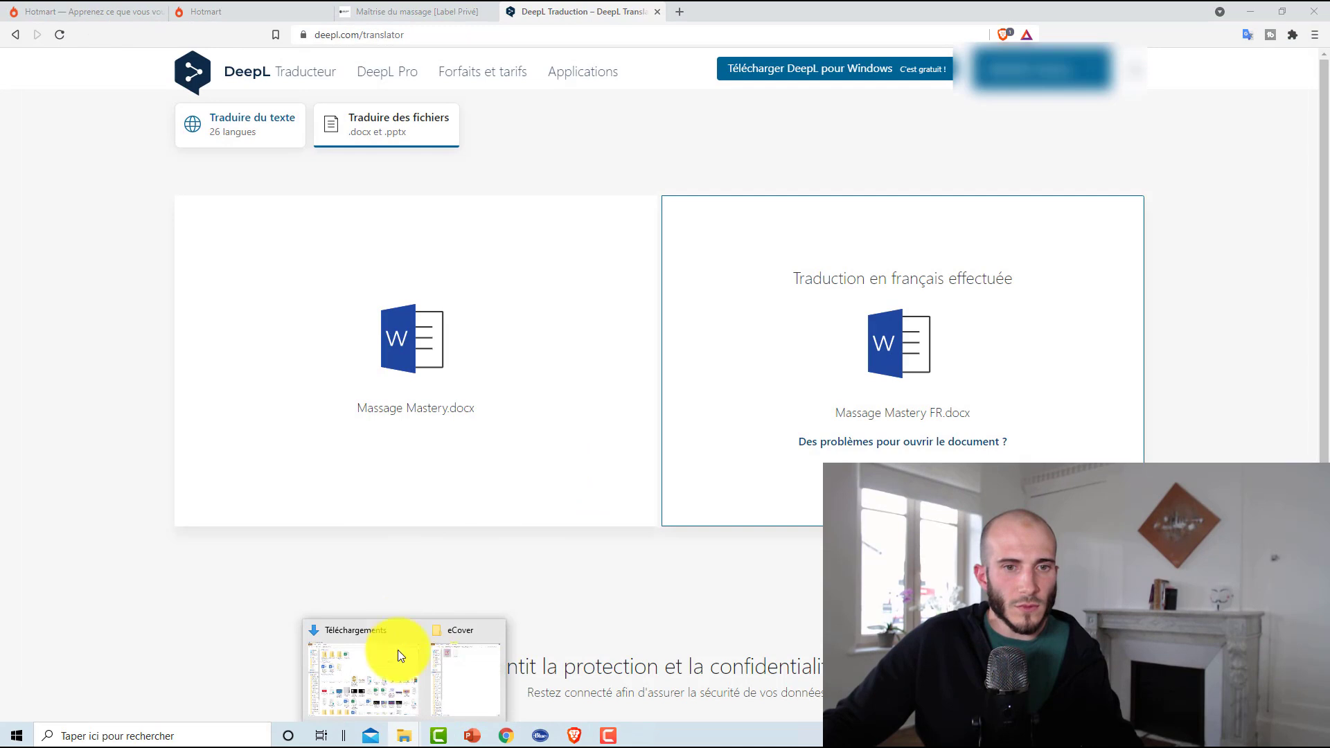
left_click(380, 684)
left_click(572, 122)
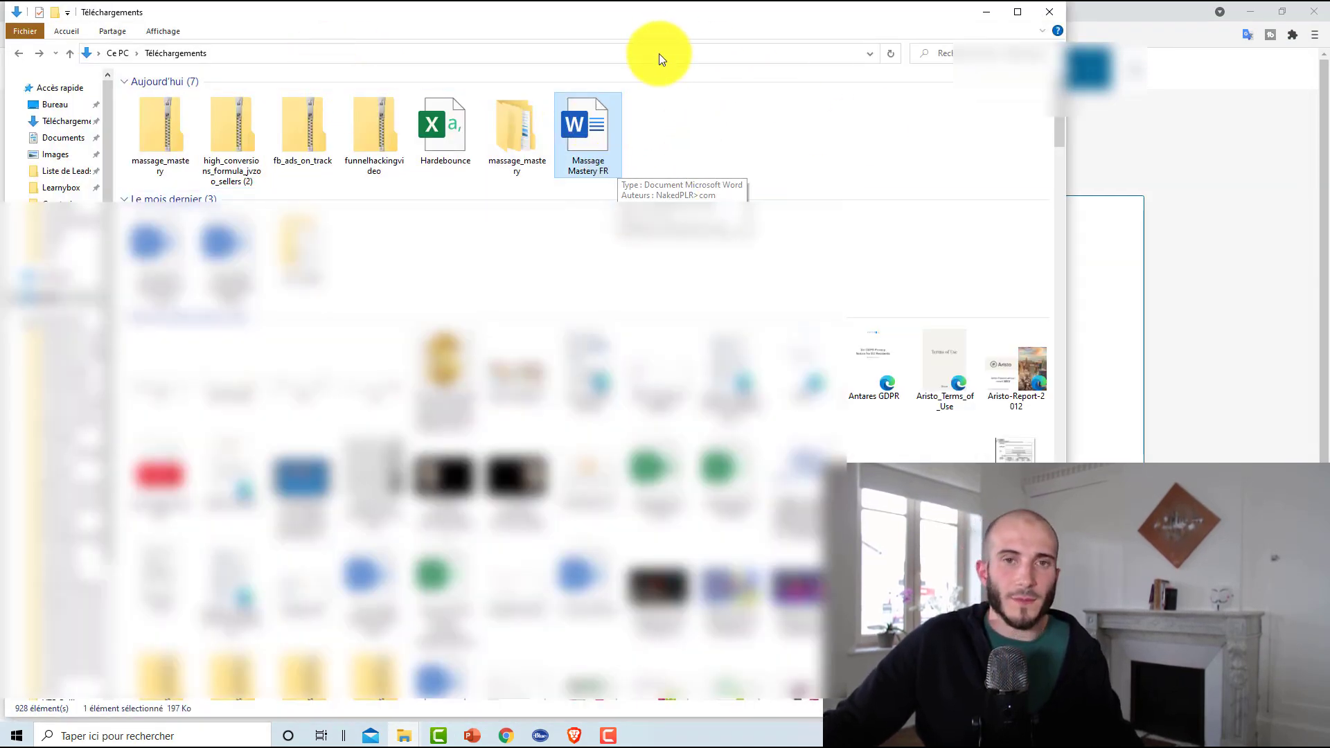
double_click(581, 128)
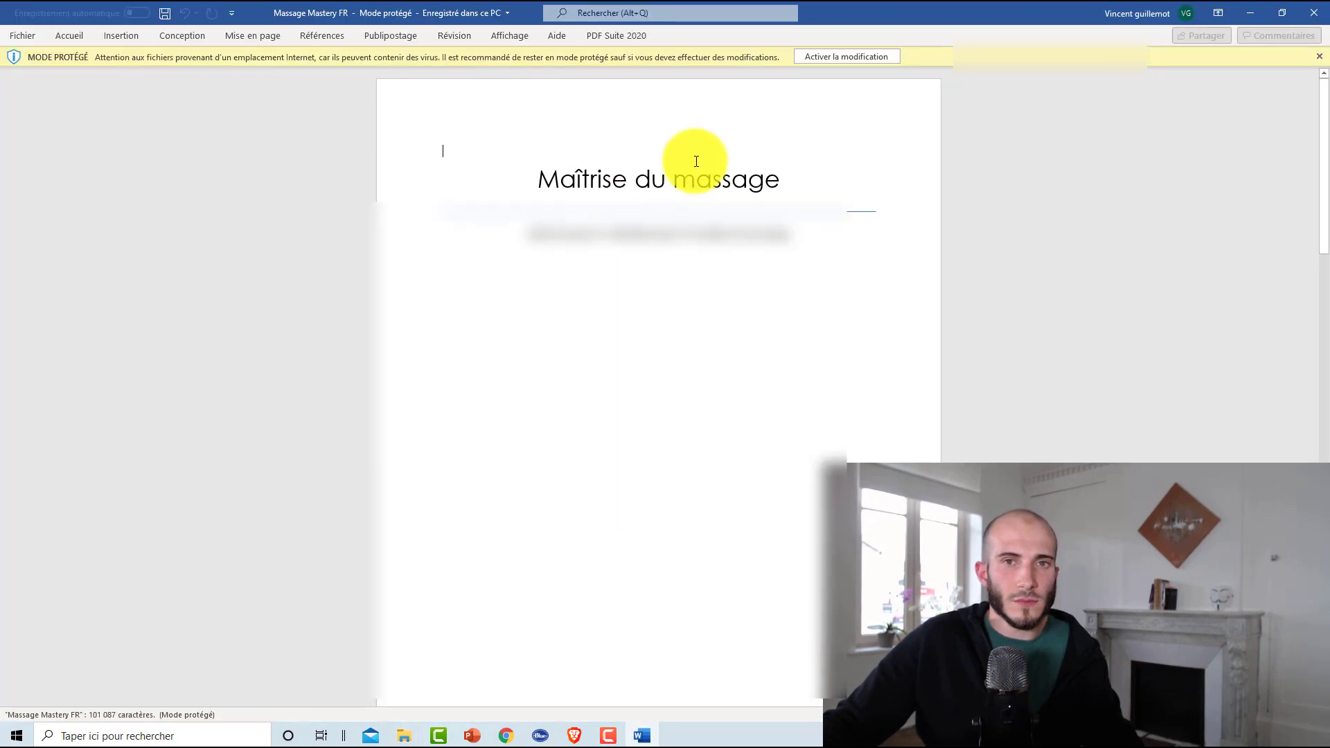
left_click(847, 59)
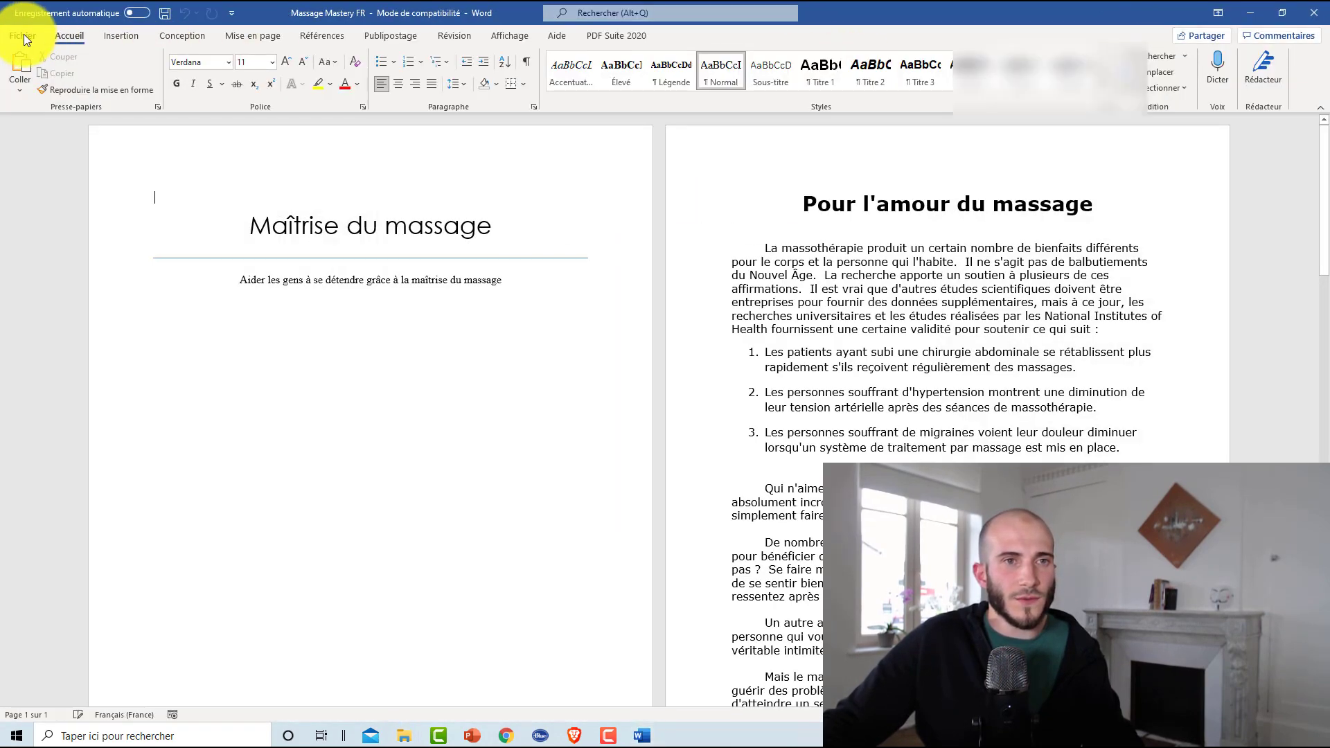
Save Massage Mastery FR as a PDF in the Téléchargements folder and close the PDF preview
left_click(23, 35)
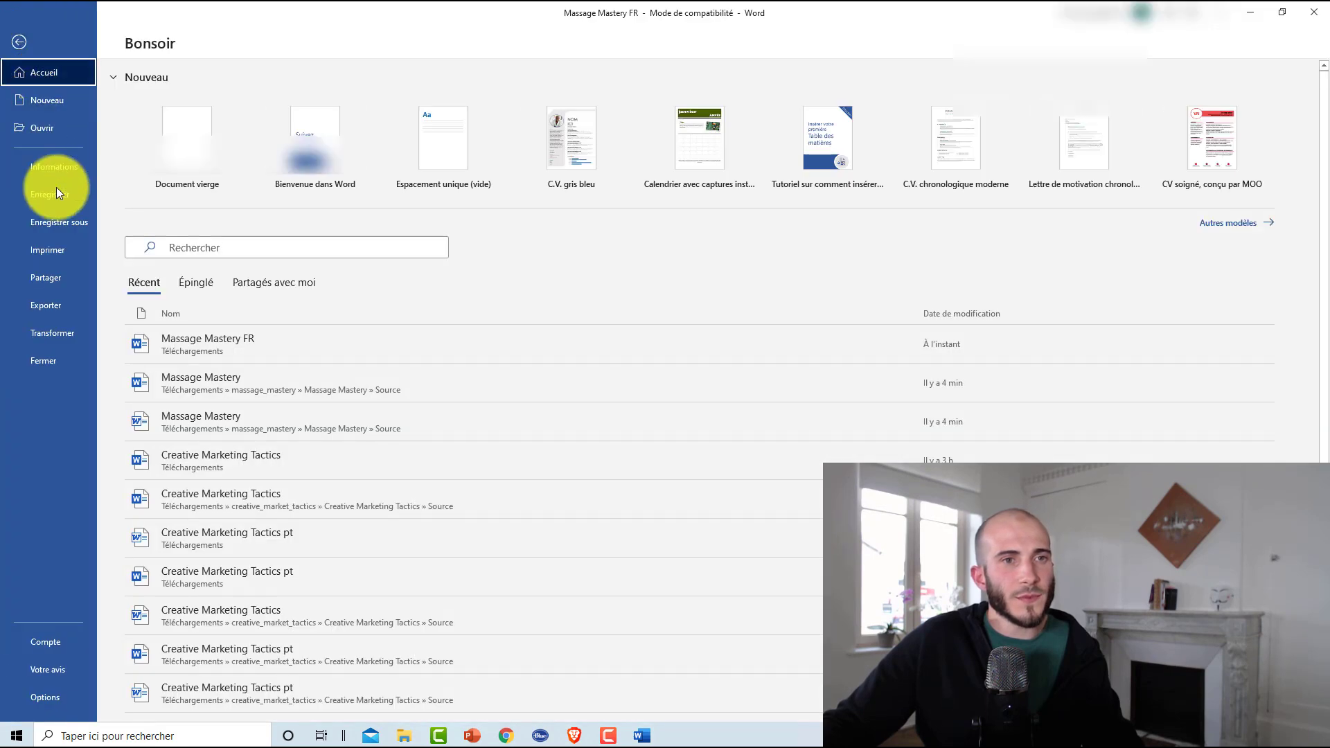
left_click(69, 221)
left_click(481, 127)
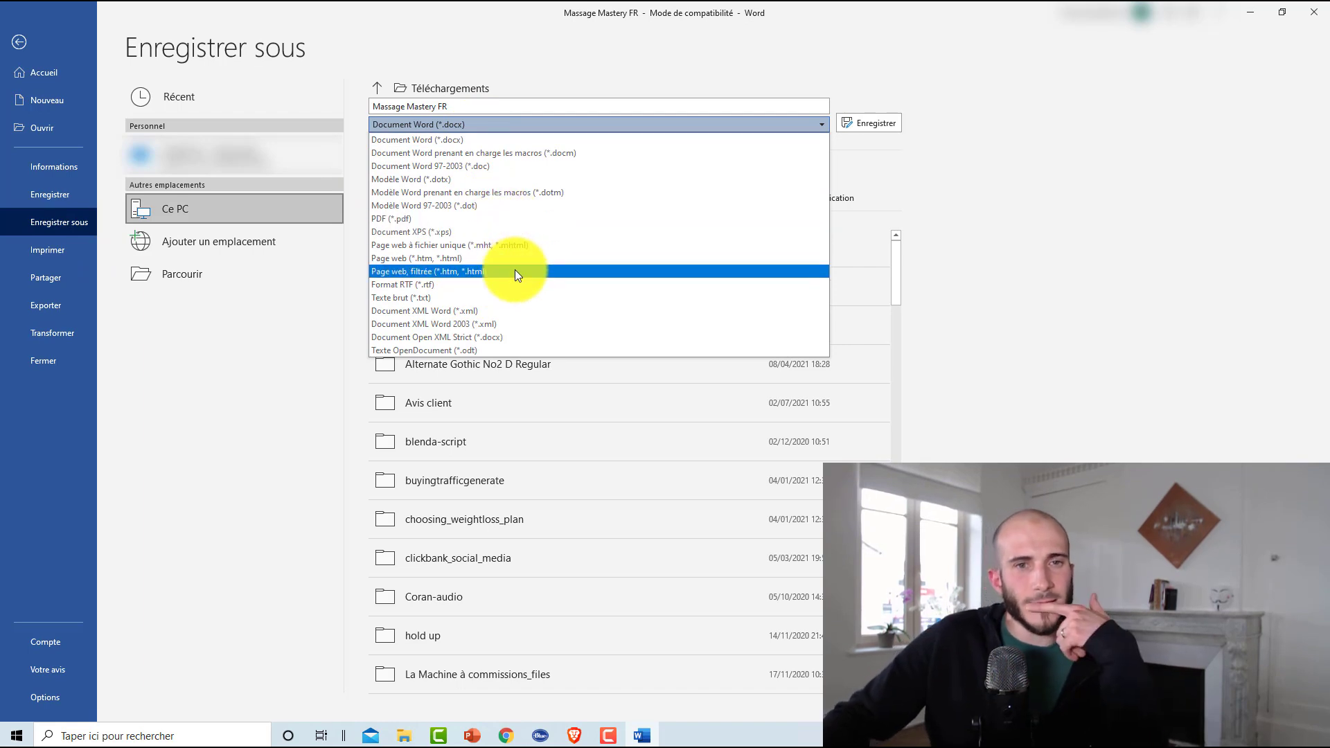
left_click(483, 220)
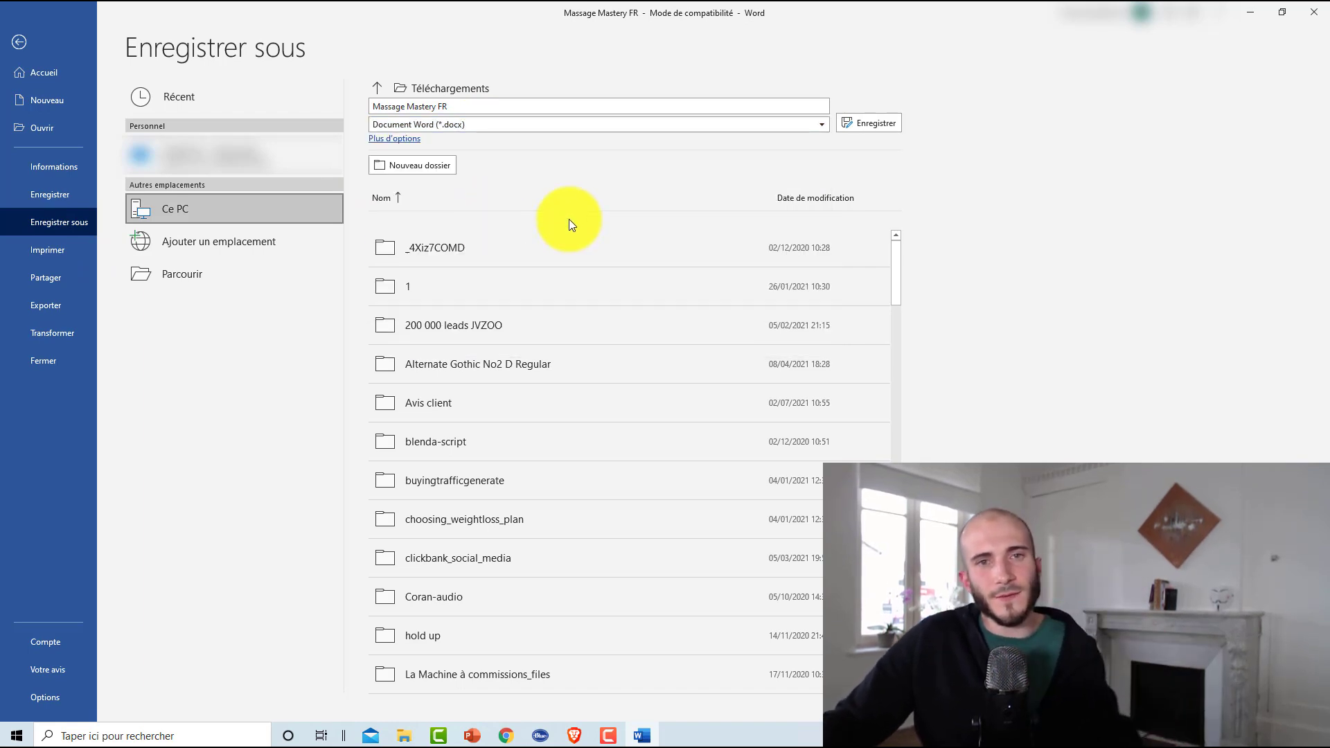
left_click(874, 125)
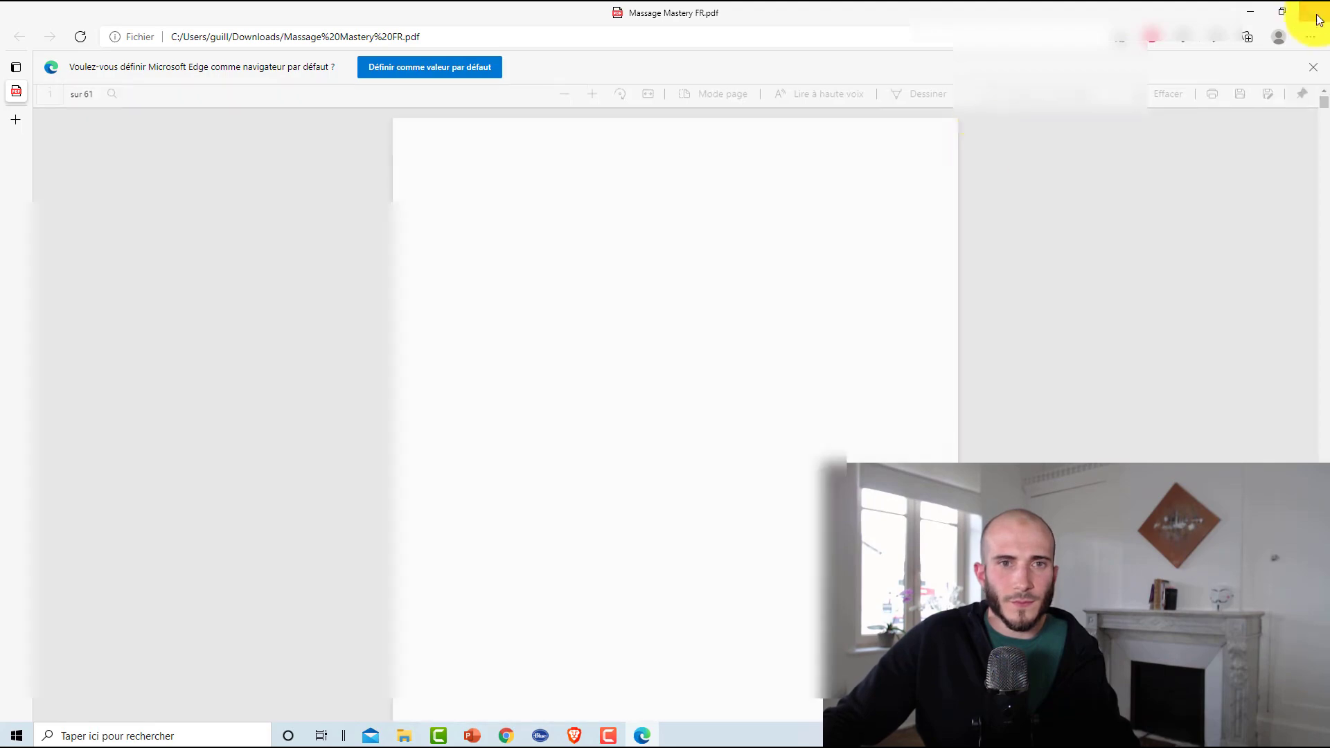
left_click(1313, 12)
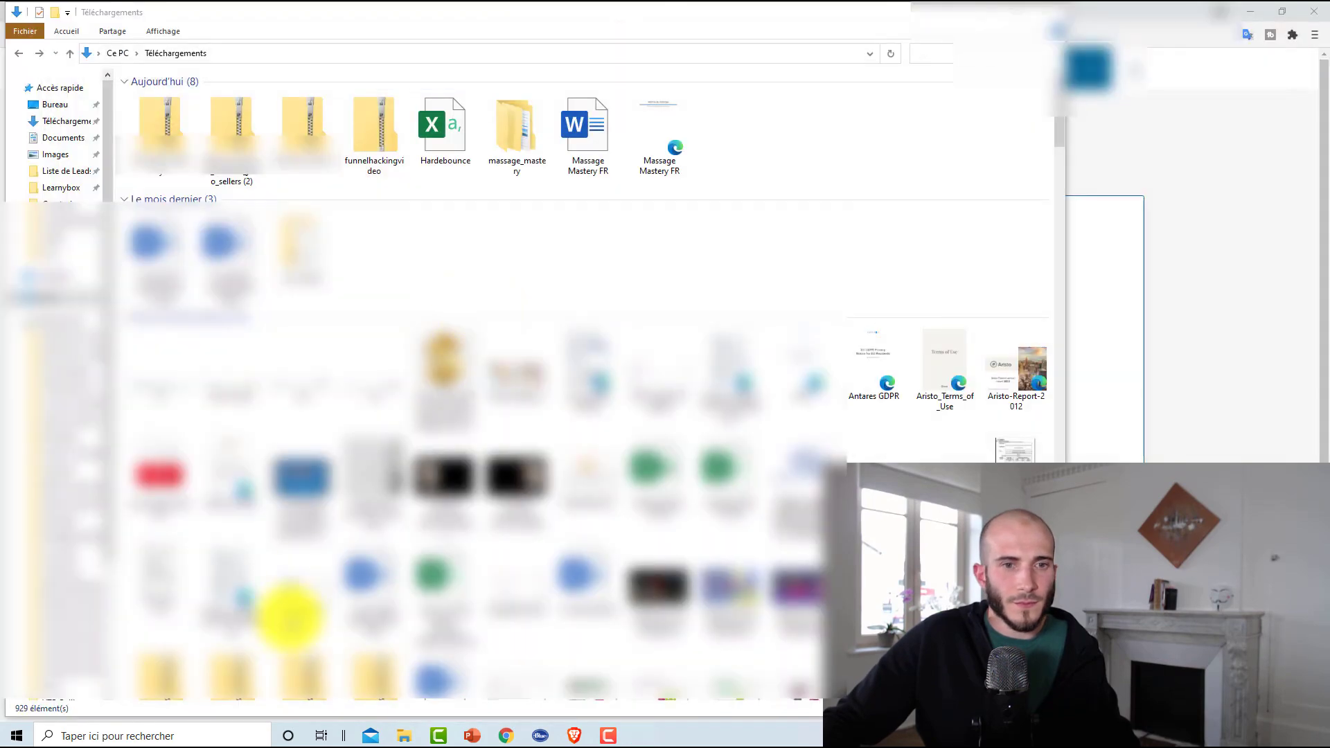
Review the layout and headings of the Massage Mastery FR PDF, such as the chapter title stranded at the end of a page
double_click(667, 135)
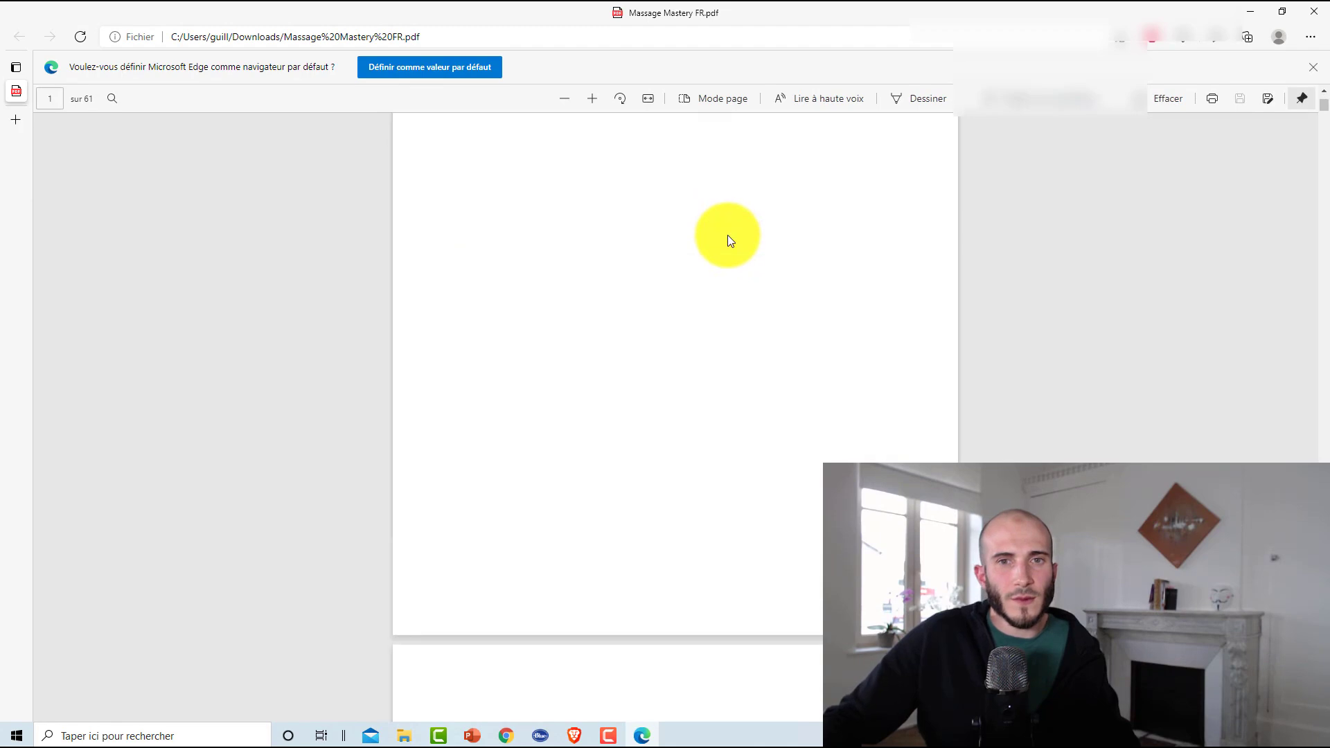
scroll(734, 249, "down", 20)
left_click_drag(618, 178, 704, 241)
left_click(705, 239)
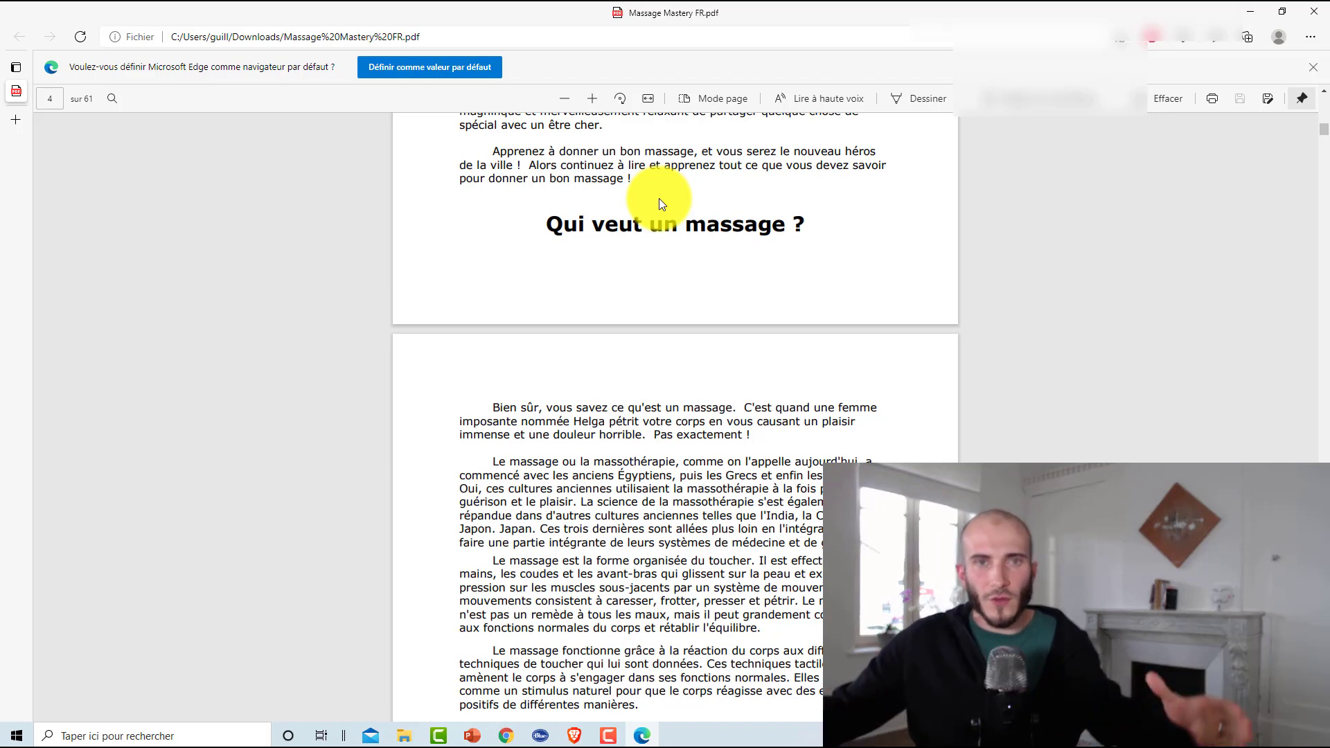
left_click_drag(704, 179, 491, 151)
left_click(568, 168)
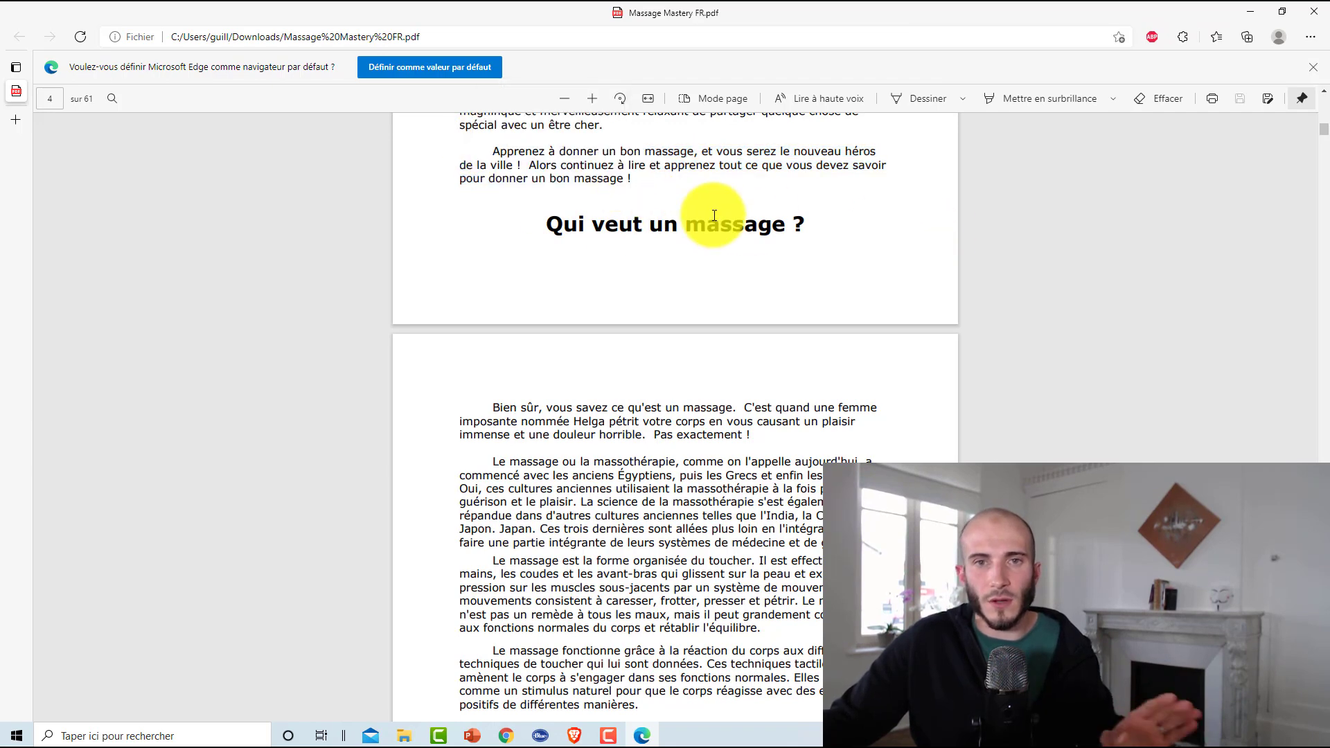
left_click_drag(665, 218, 859, 217)
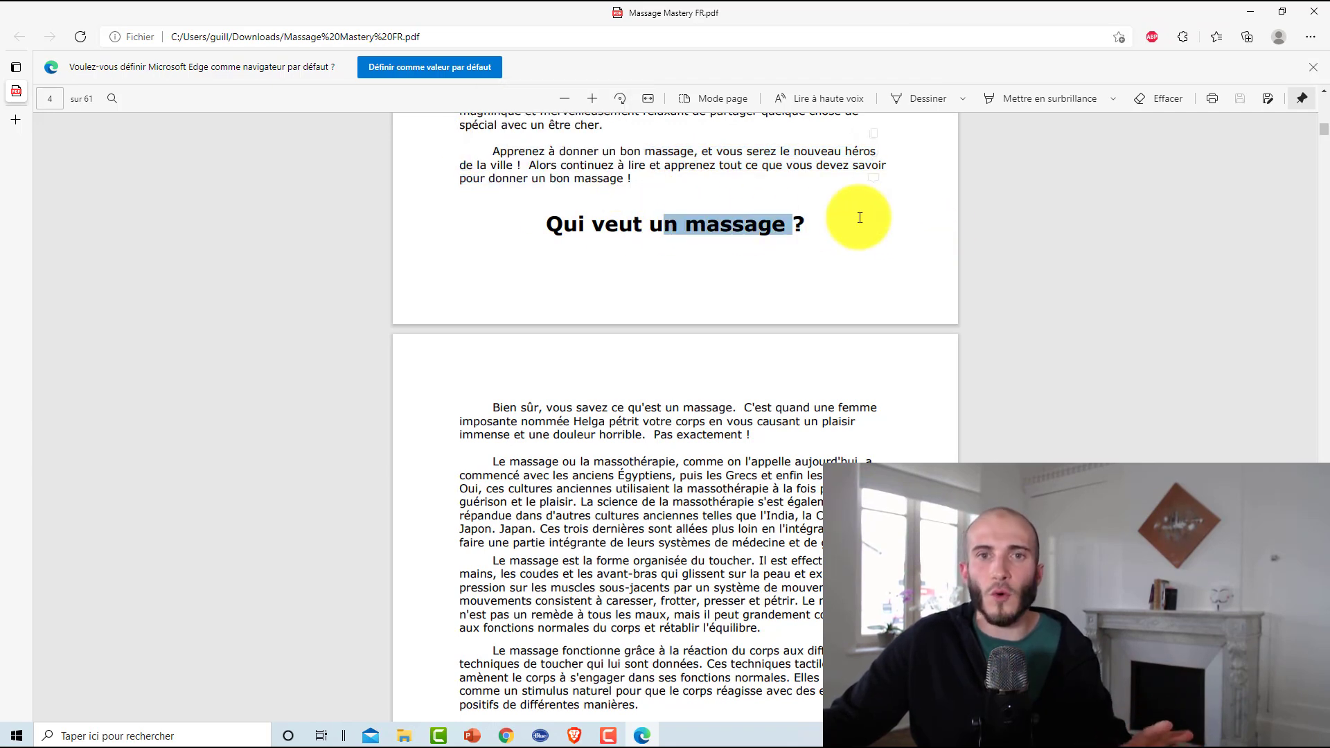
left_click(1323, 10)
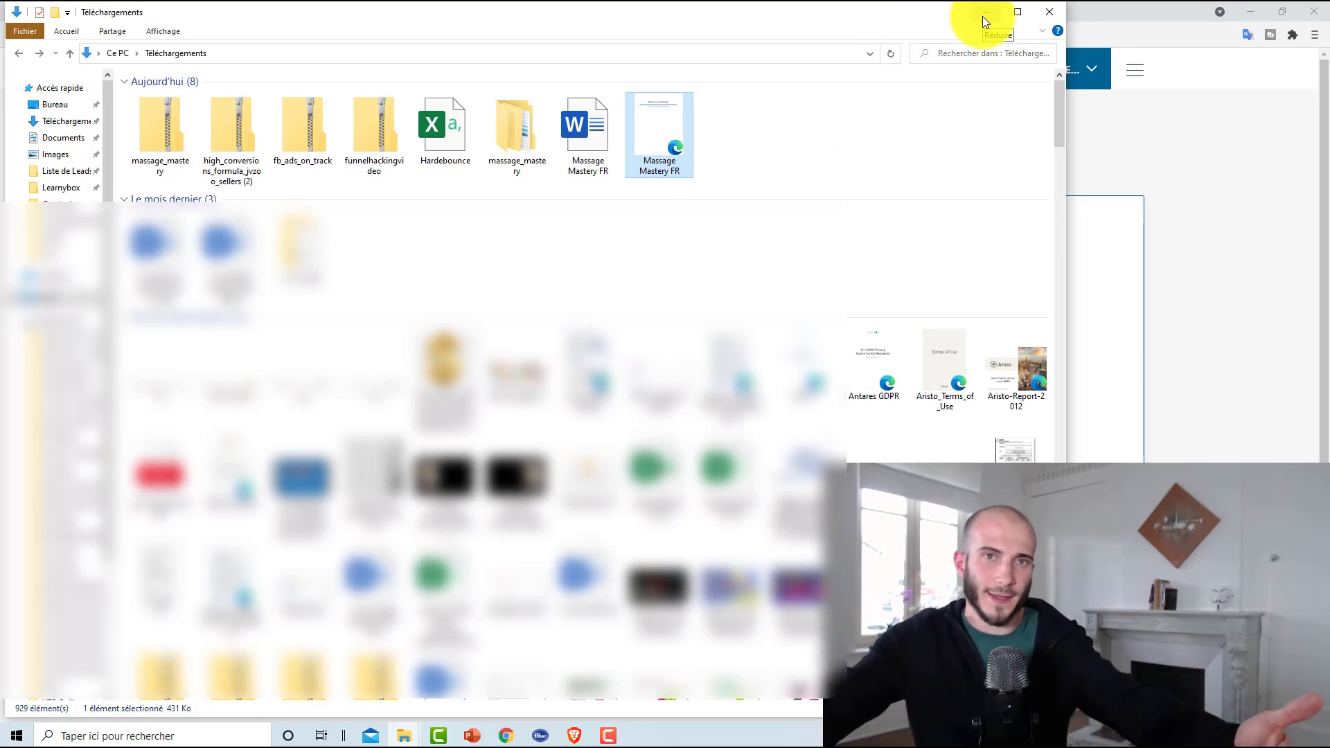
left_click(984, 14)
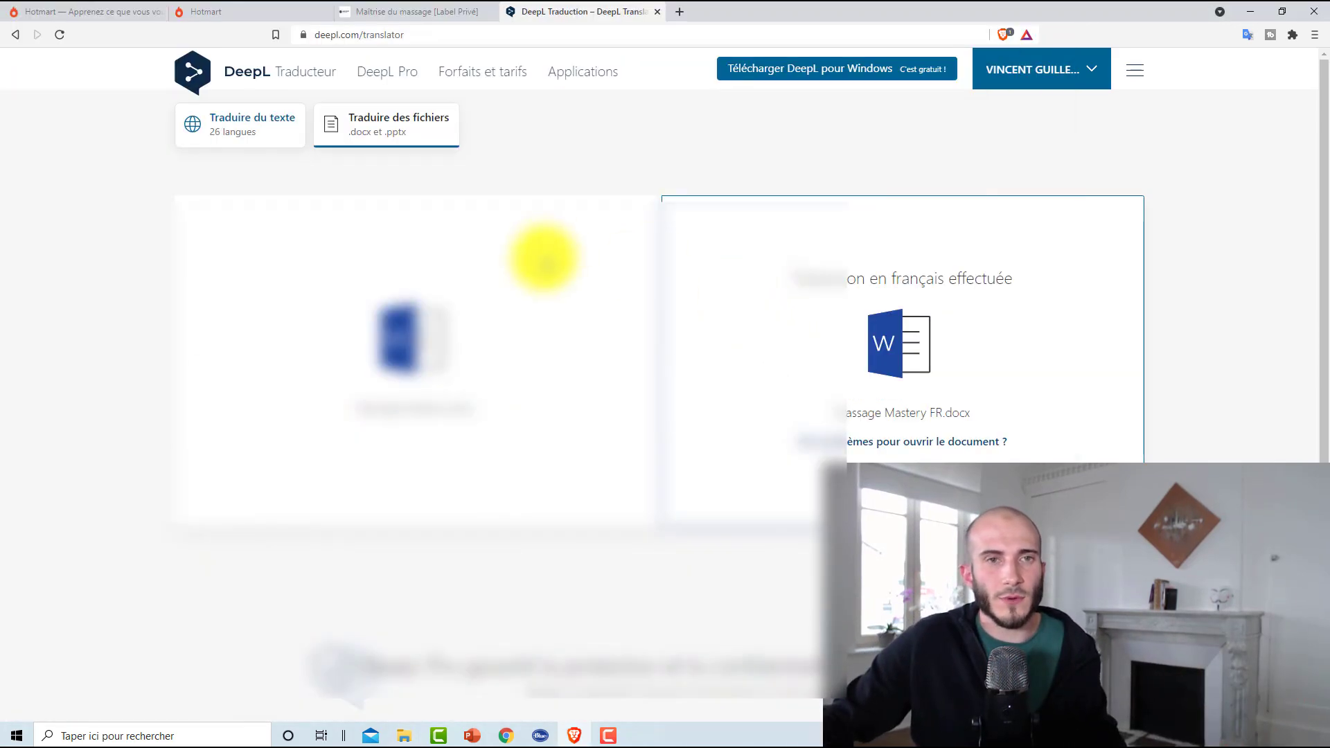
Move the Massage Mastery FR Word and PDF files from Téléchargements into the Source folder of massage_mastery > Massage Mastery
mouse_move(400, 731)
left_click(393, 691)
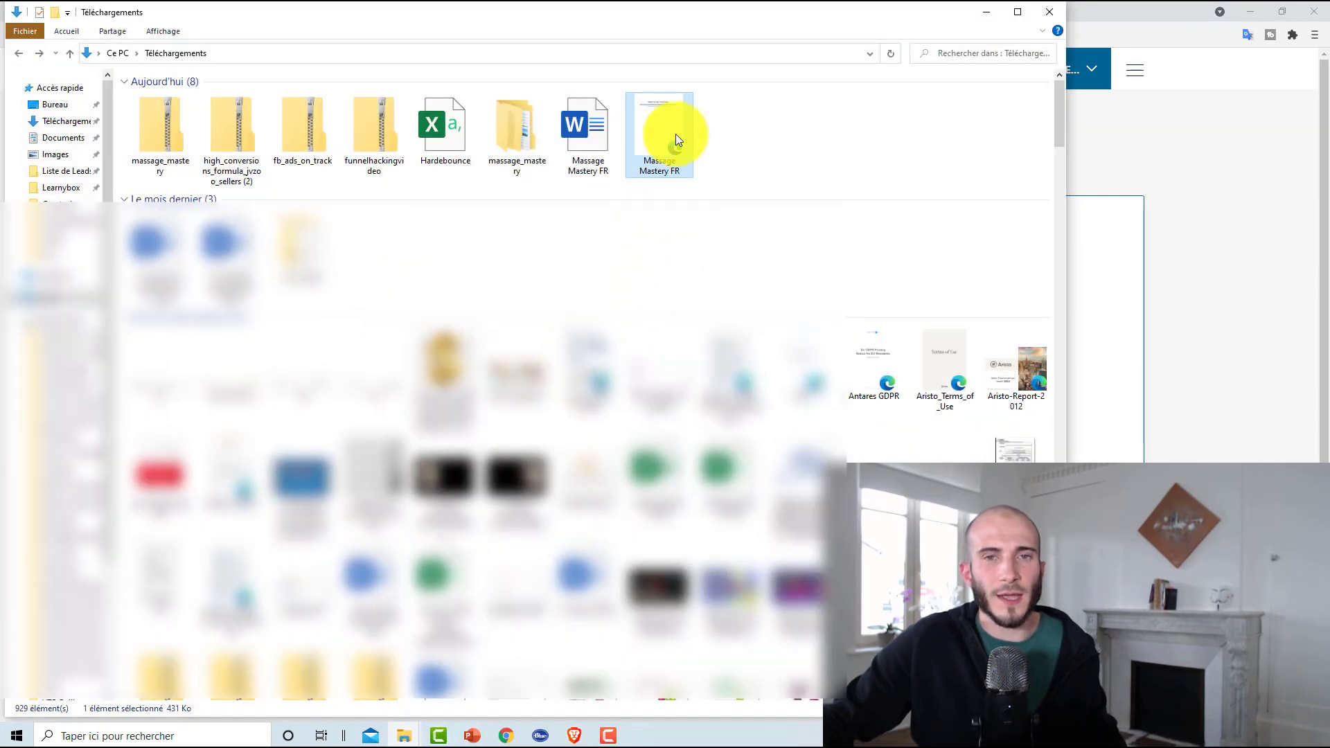
left_click(594, 125, "ctrl")
left_click_drag(596, 123, 513, 131)
double_click(513, 131)
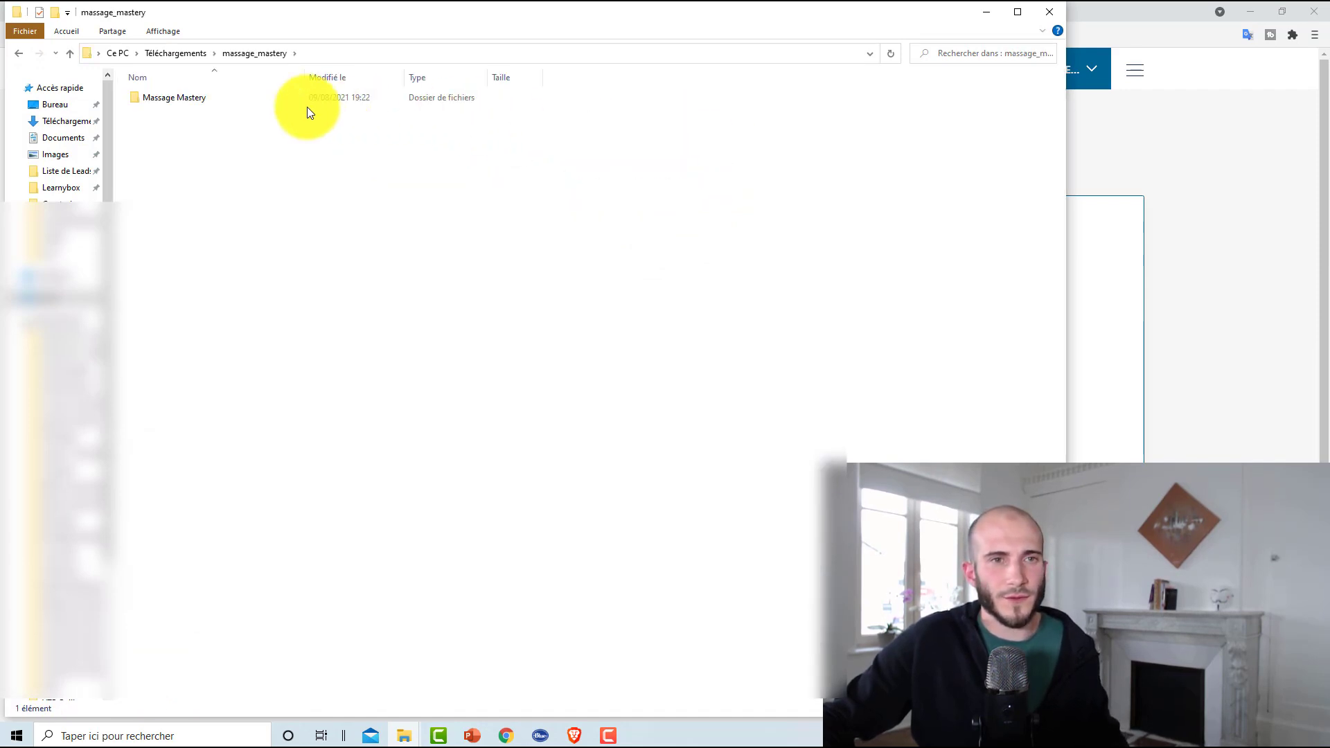
double_click(160, 100)
double_click(182, 143)
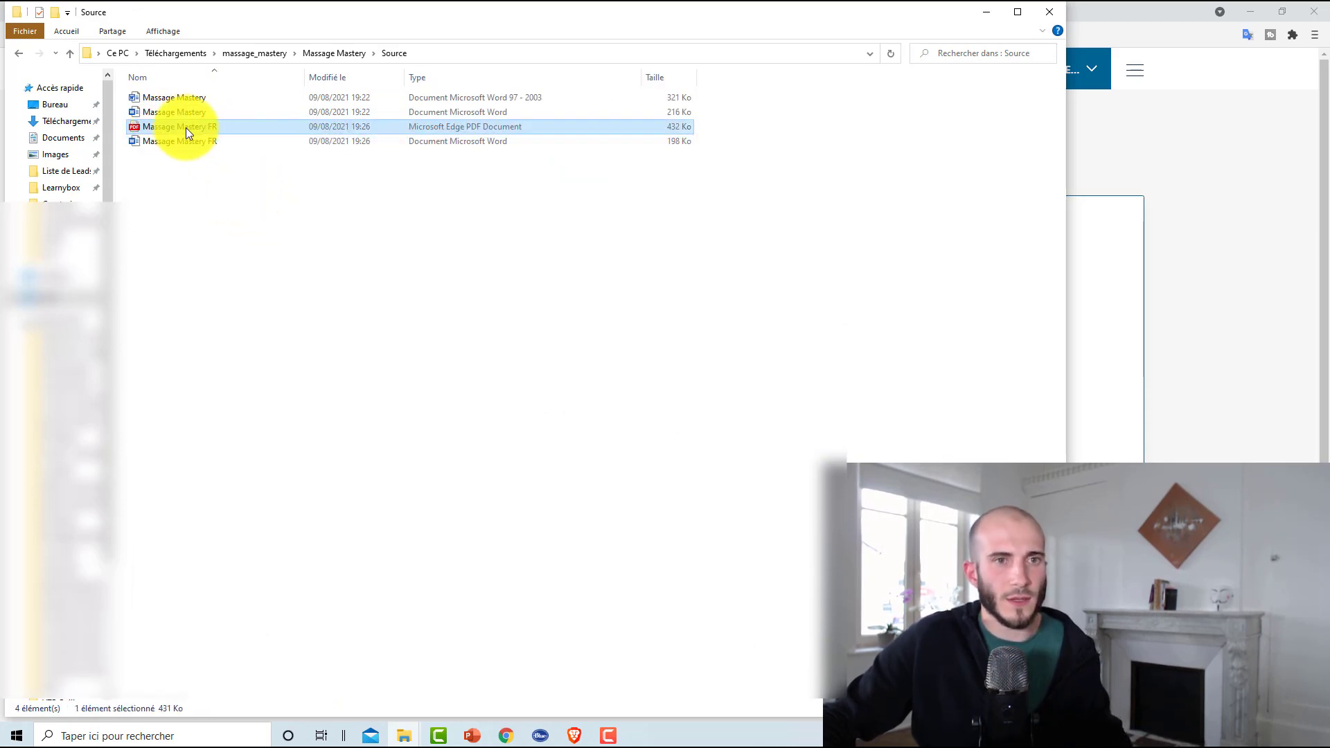
Replace the existing file in Massage Mastery's PDF folder with a copy of the Massage Mastery FR PDF
left_click(17, 53)
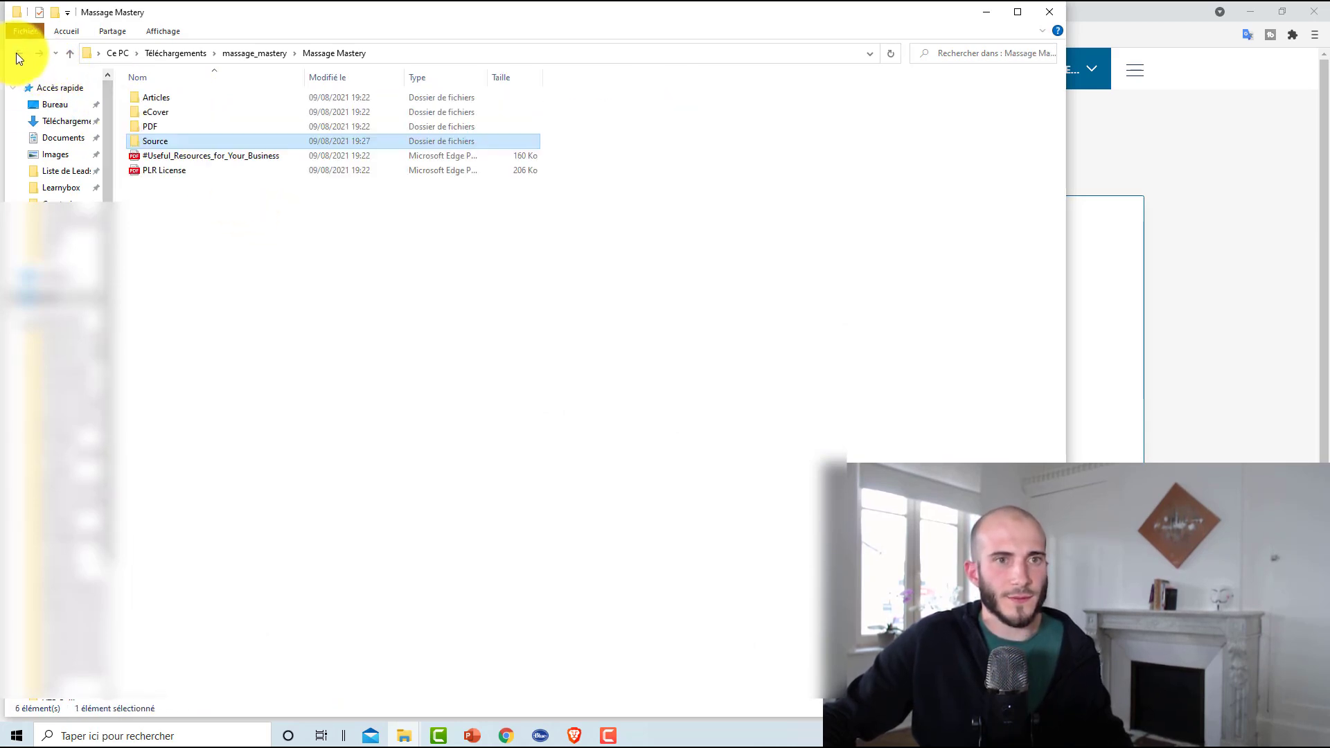
double_click(157, 128)
left_click(190, 100)
key("Delete")
key("ctrl+v")
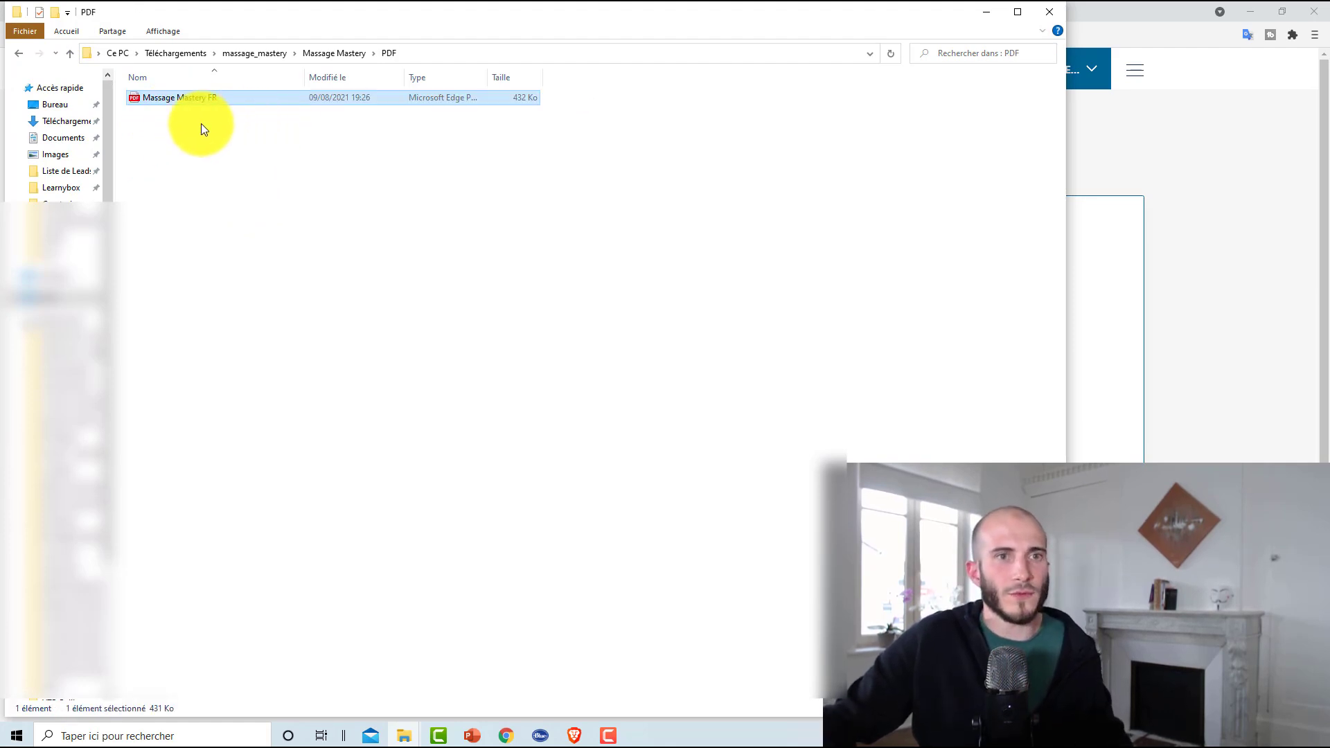
Compress the updated massage_mastery folder in Téléchargements into a ZIP archive, keeping the suggested name
left_click(19, 53)
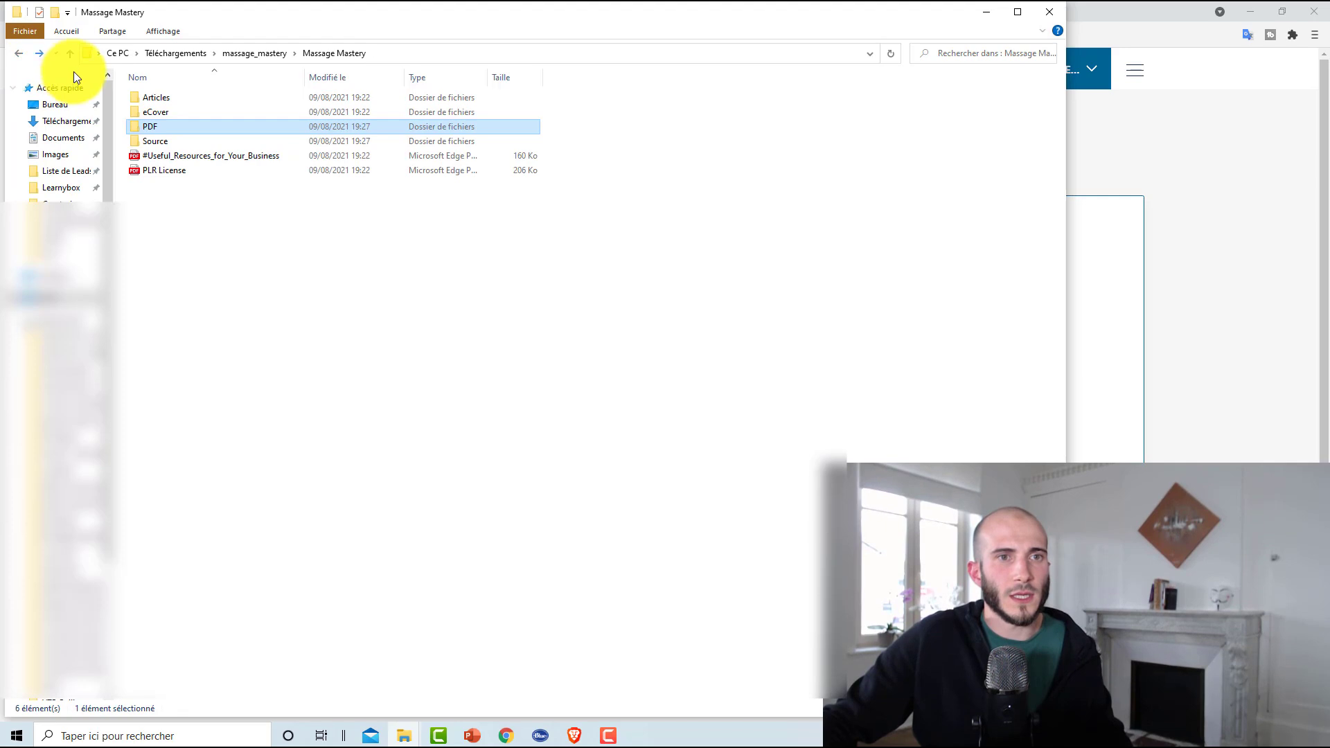
left_click(21, 55)
left_click(19, 53)
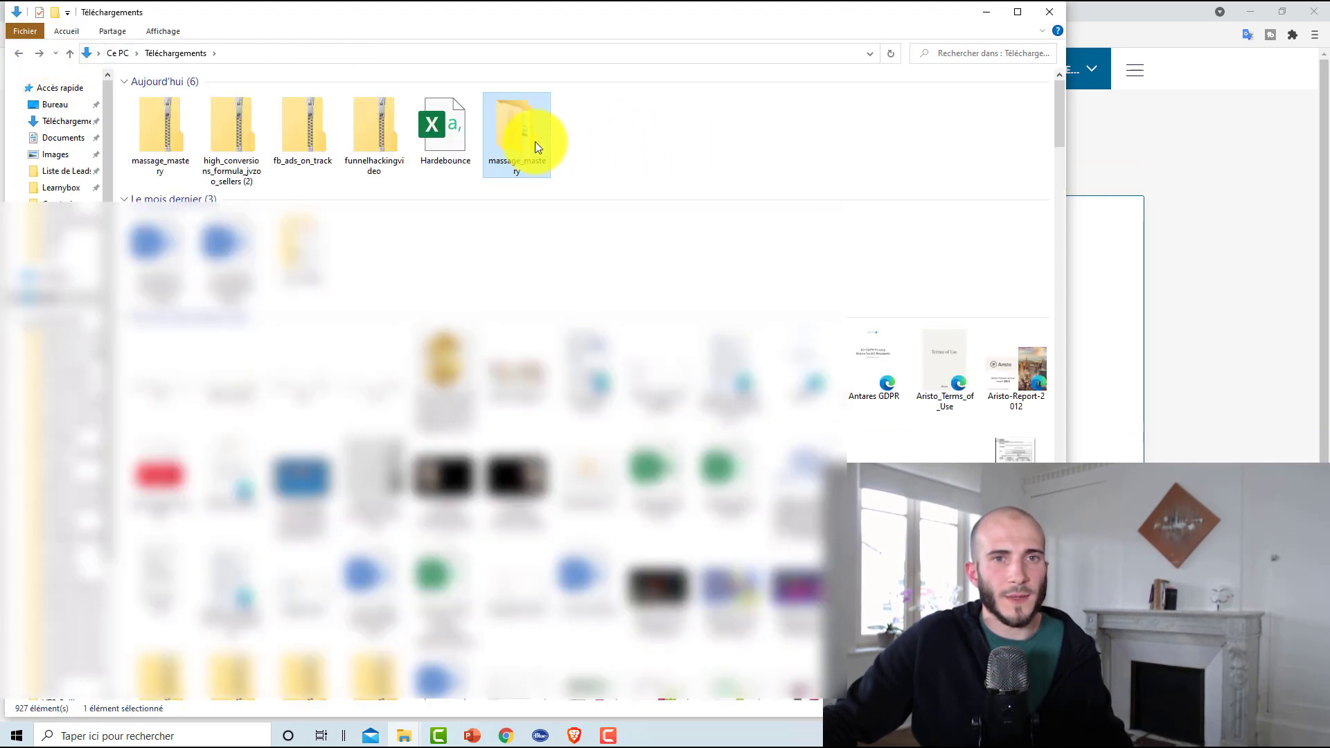
right_click(534, 141)
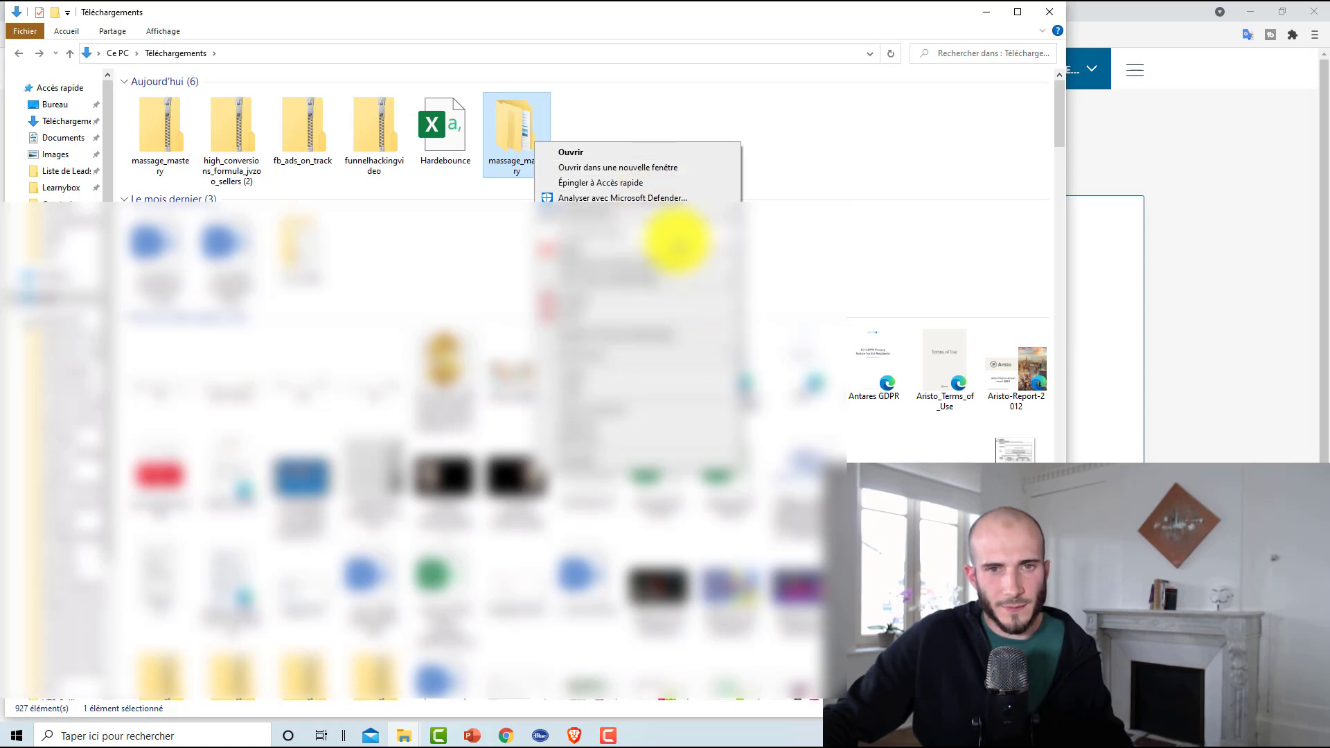
mouse_move(727, 355)
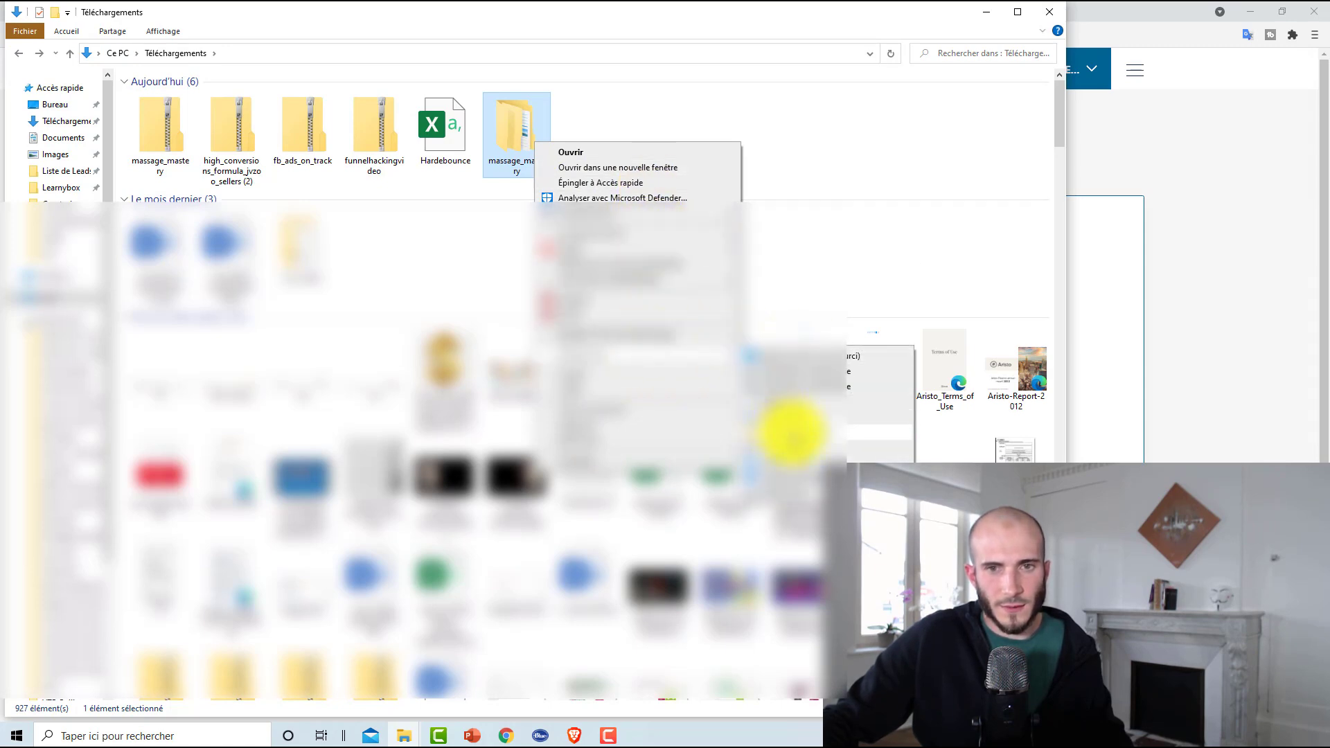
left_click(790, 430)
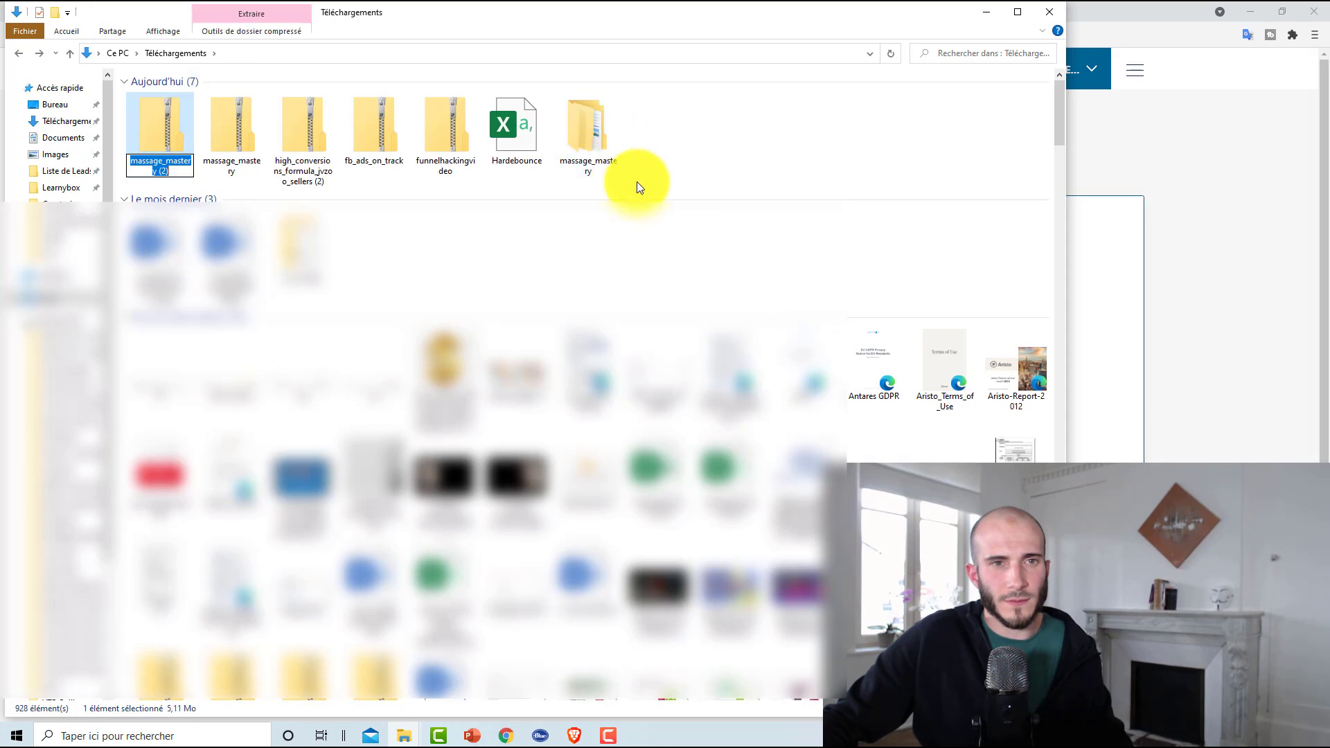
key("Return")
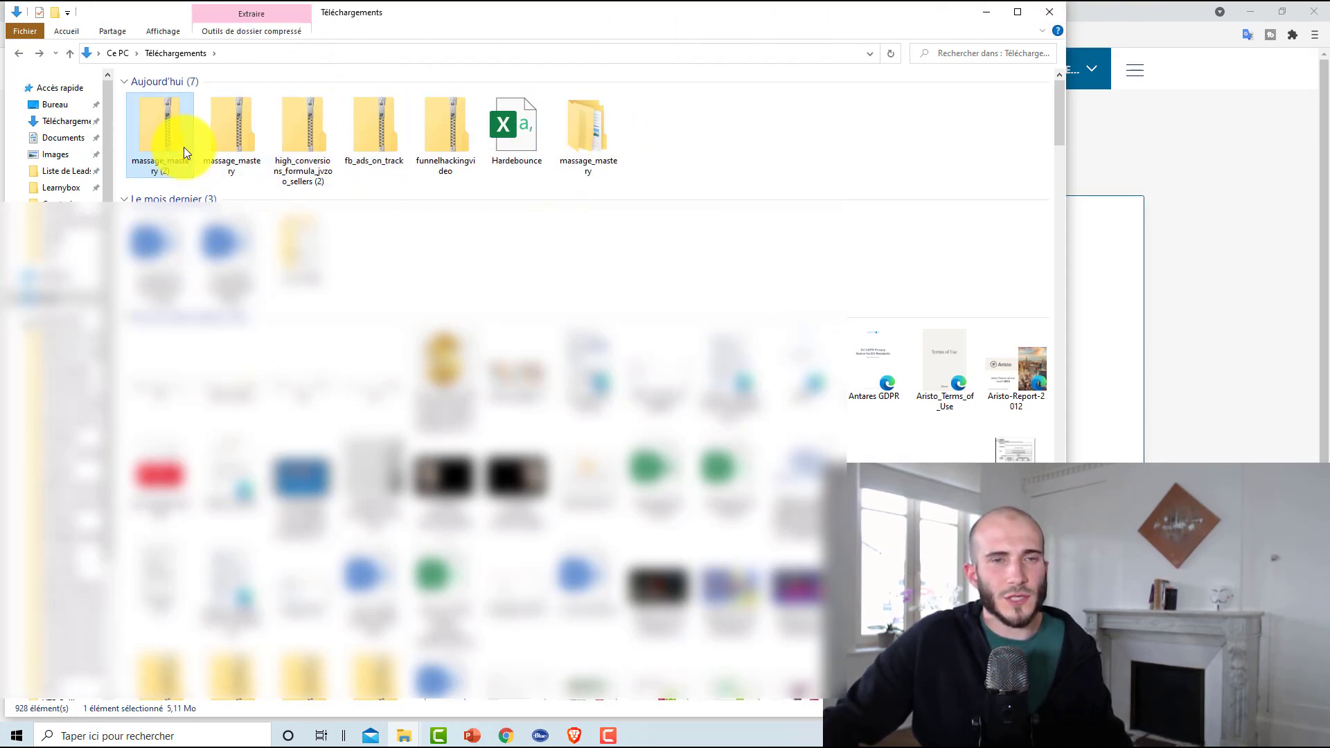
Upload massage_mastery (2).zip as the content file of the Maîtrise du massage product on Hotmart
key("super+Down")
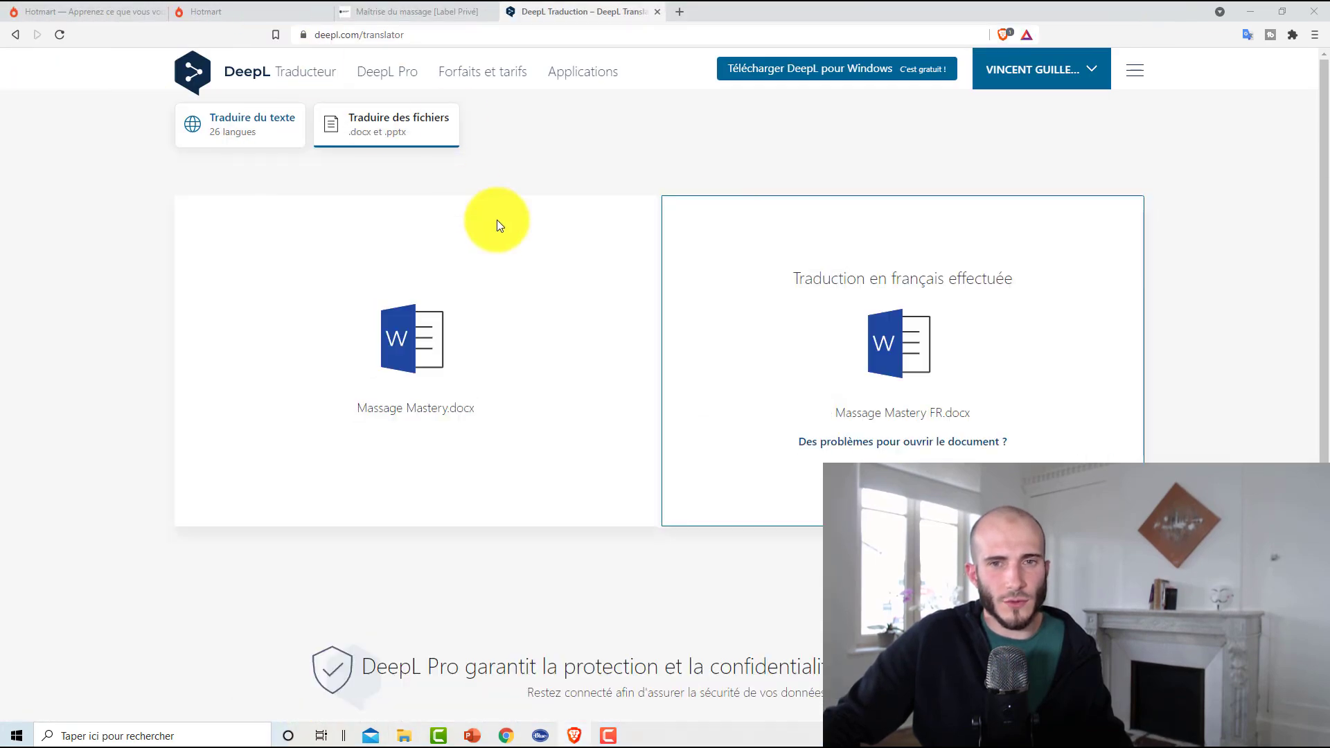
left_click(275, 18)
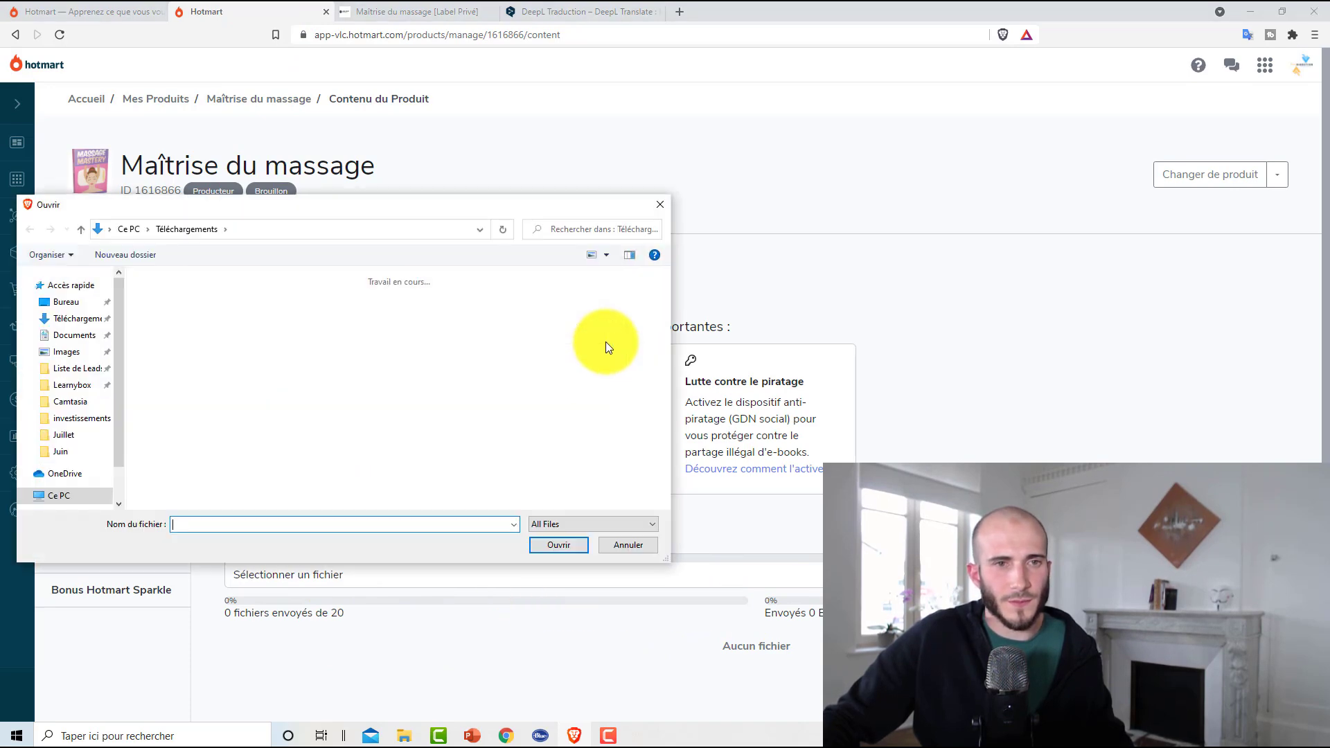
left_click(198, 322)
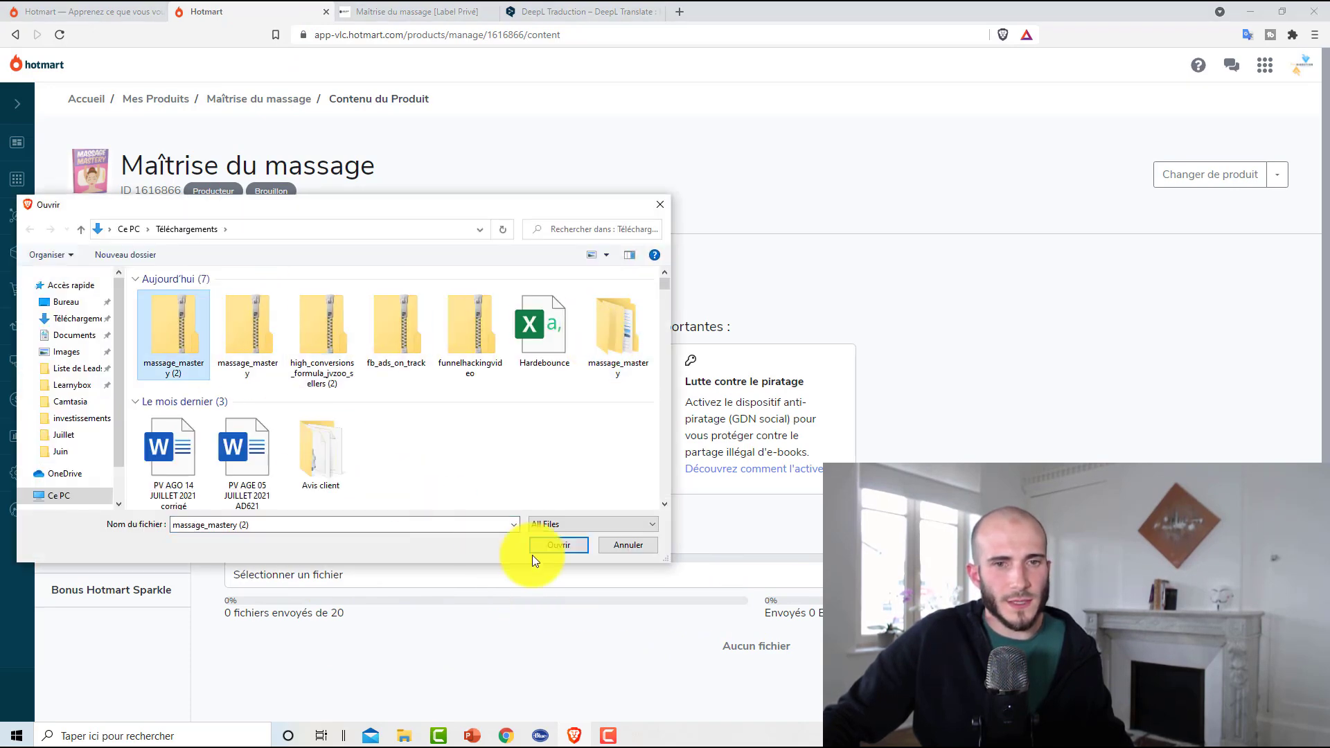
left_click(560, 545)
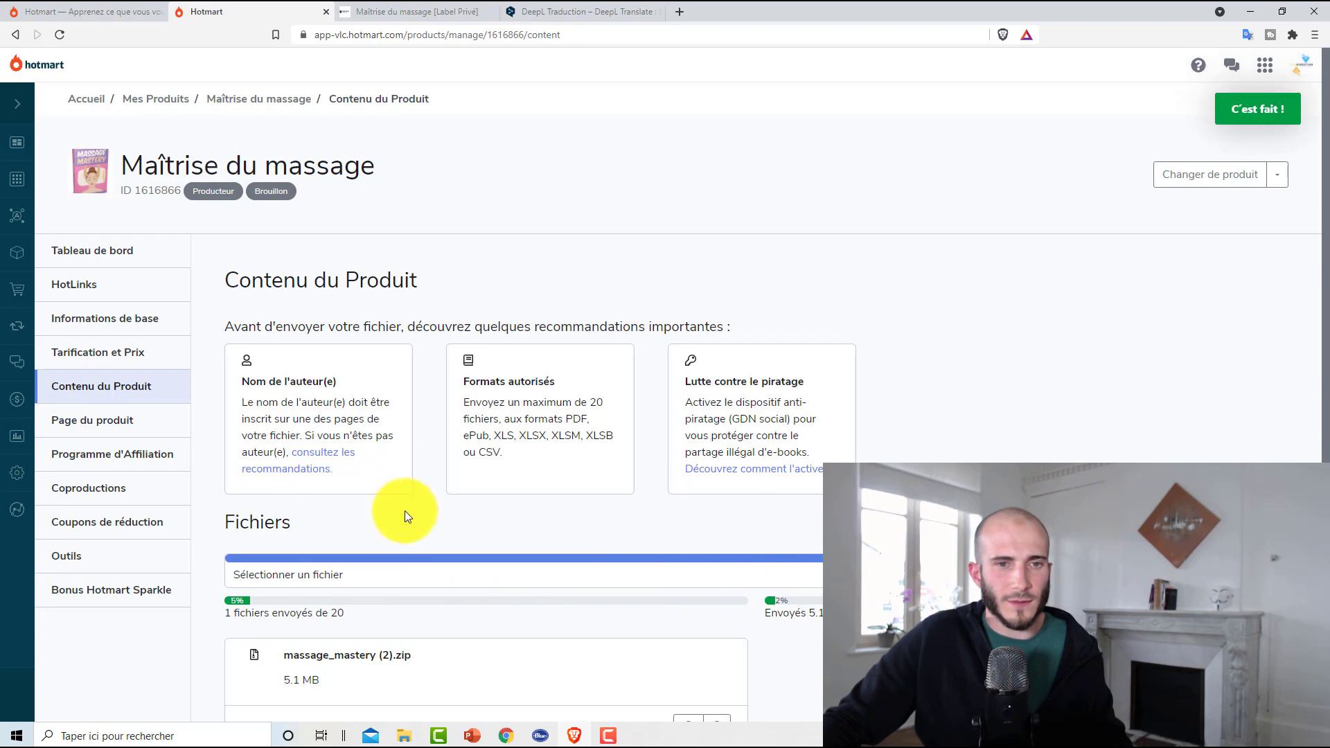
scroll(260, 495, "down", 1)
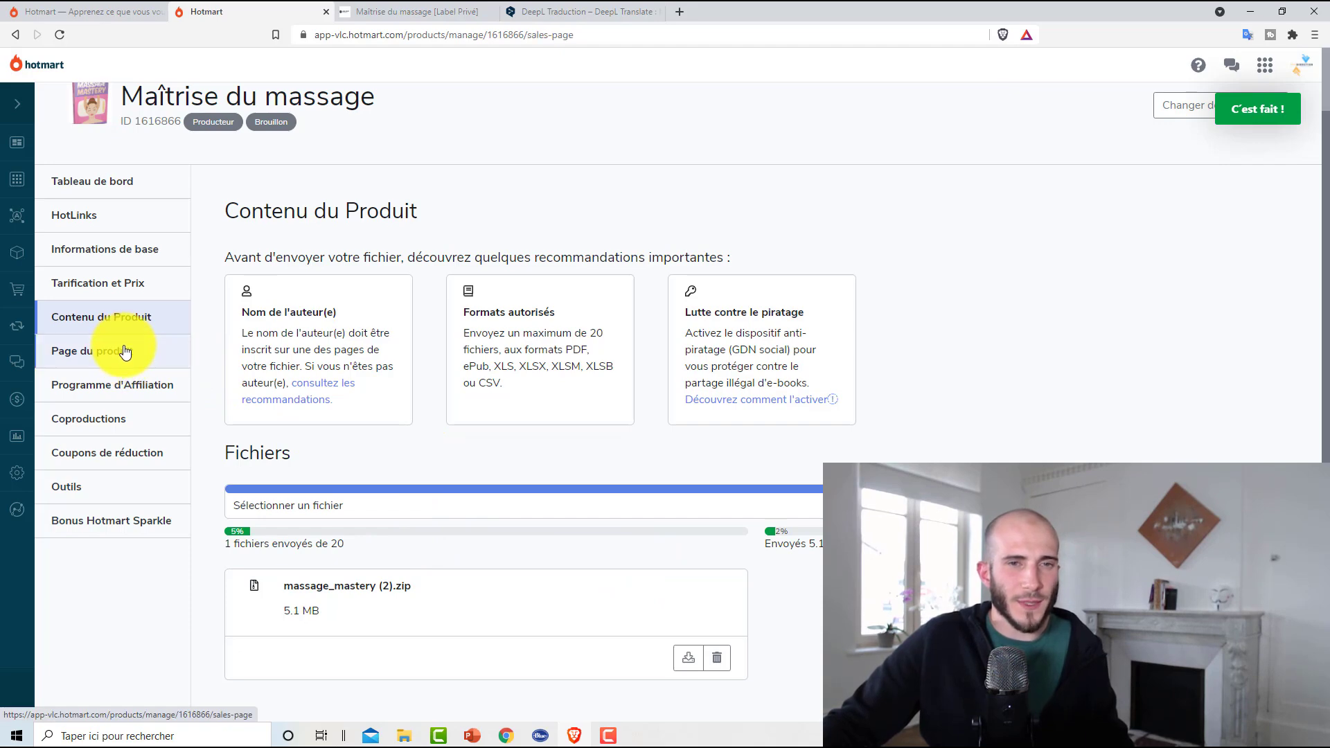
Upload the cover image from massage_mastery > Massage Mastery > eCover as the image on the Maîtrise du massage product page
left_click(124, 351)
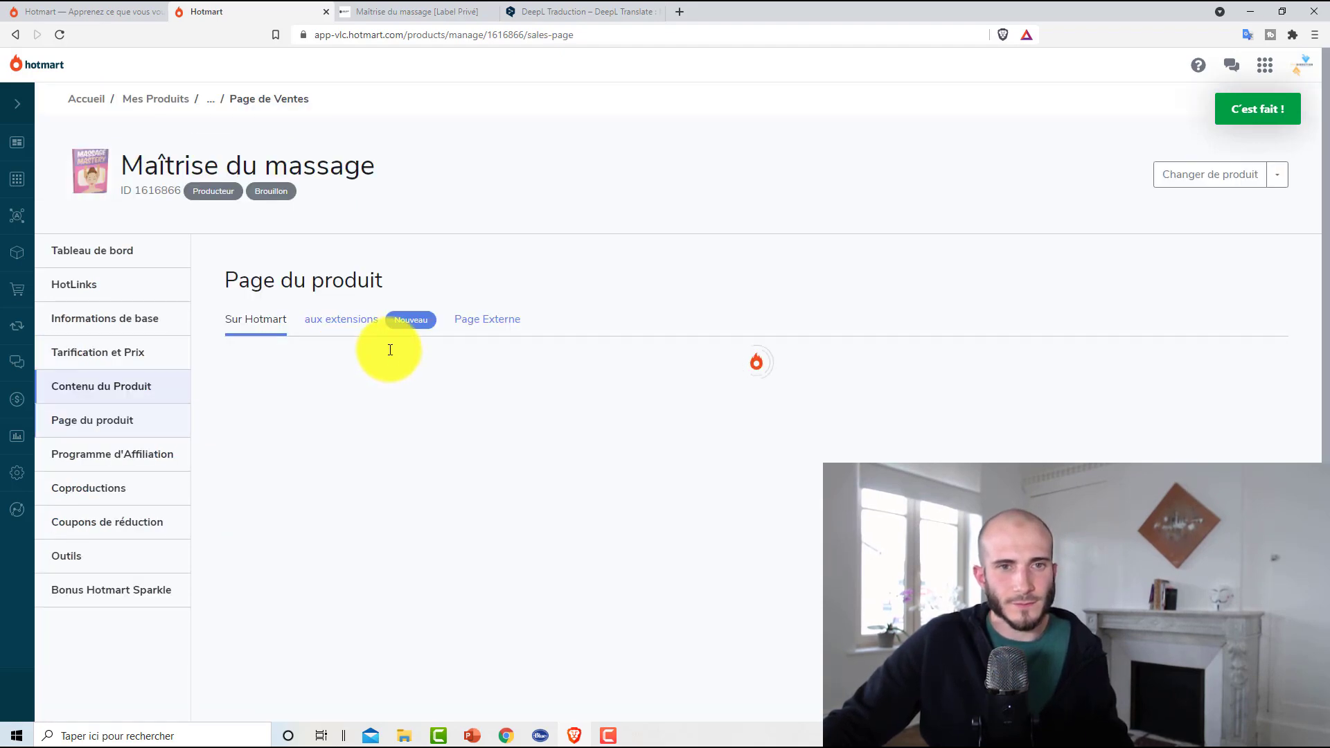
scroll(748, 278, "down", 2)
scroll(478, 291, "down", 5)
scroll(527, 277, "up", 5)
scroll(368, 510, "down", 4)
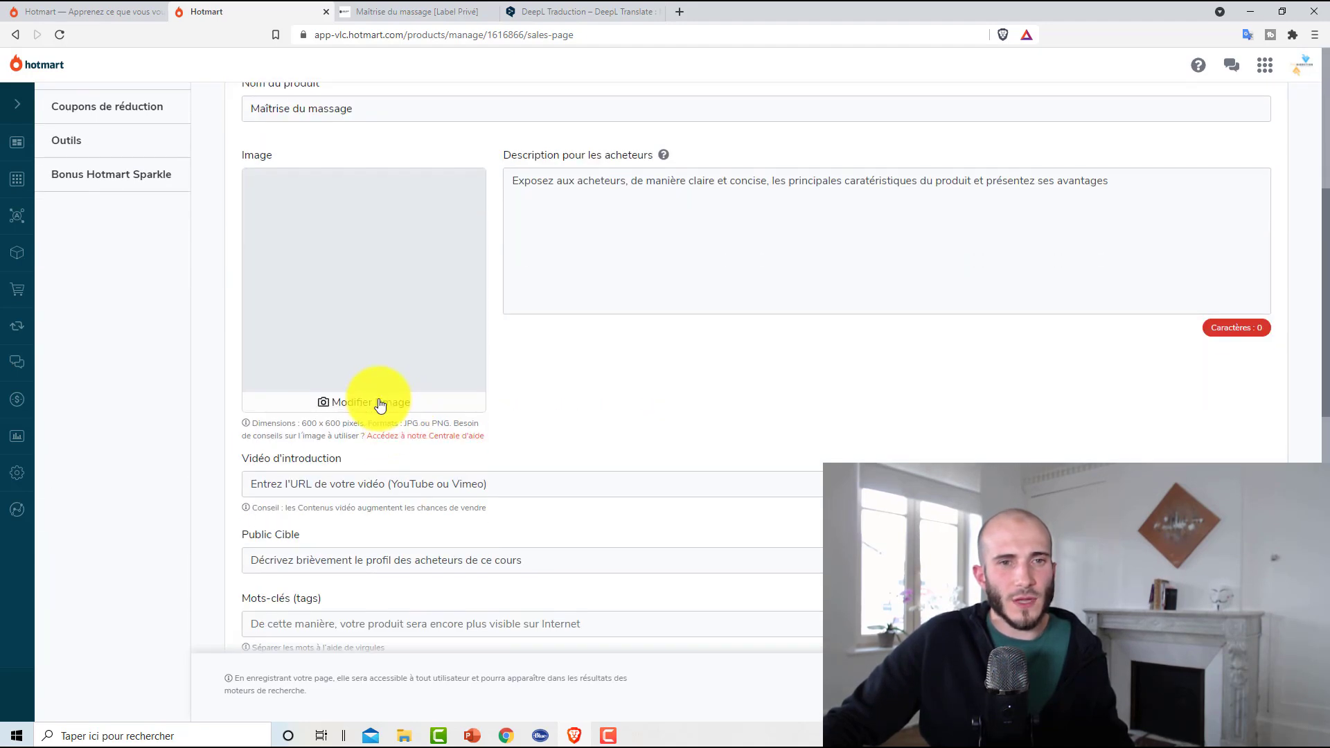
left_click(385, 413)
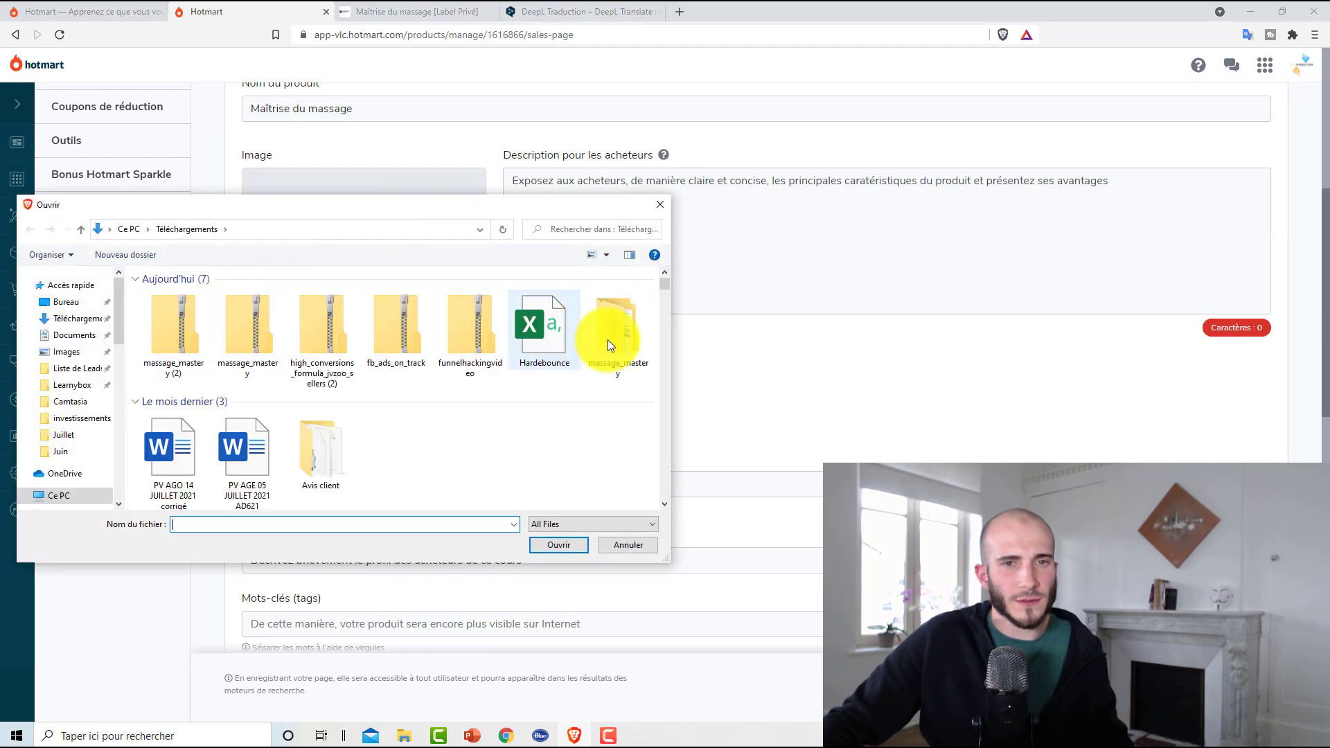
double_click(607, 335)
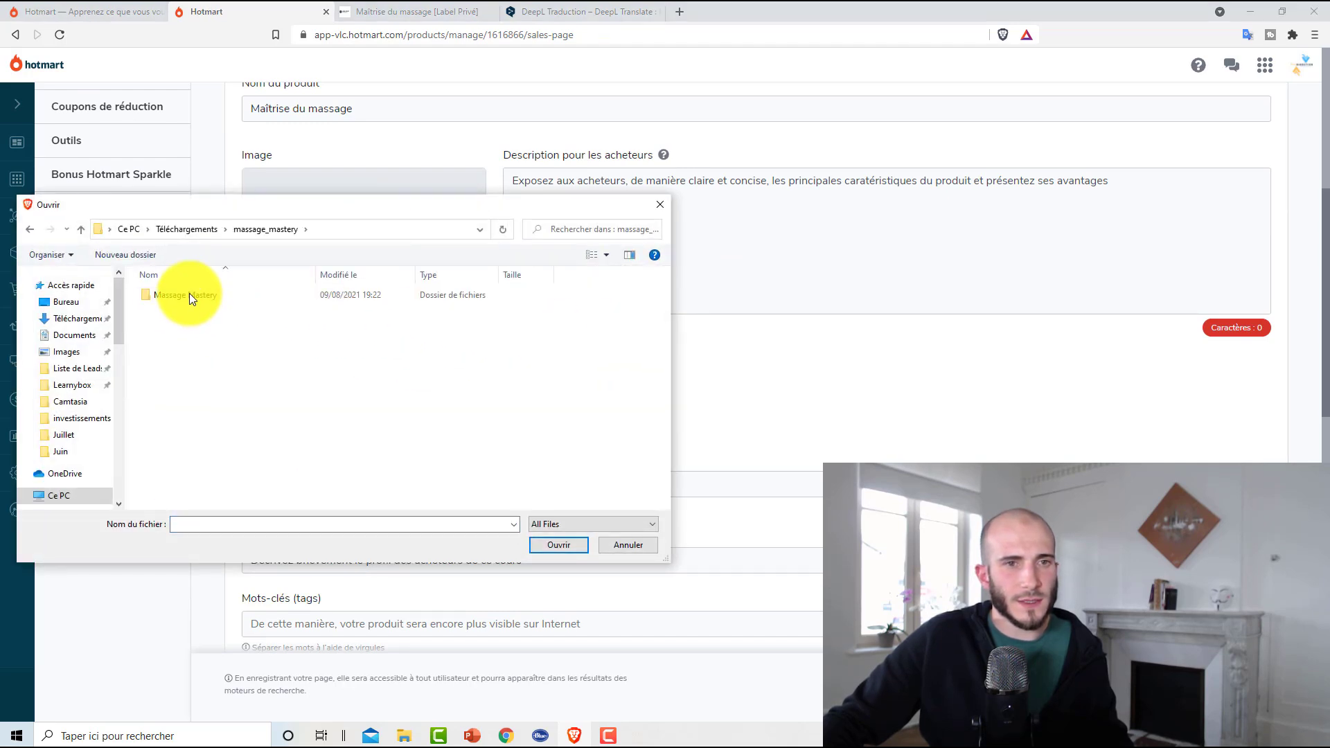
double_click(189, 299)
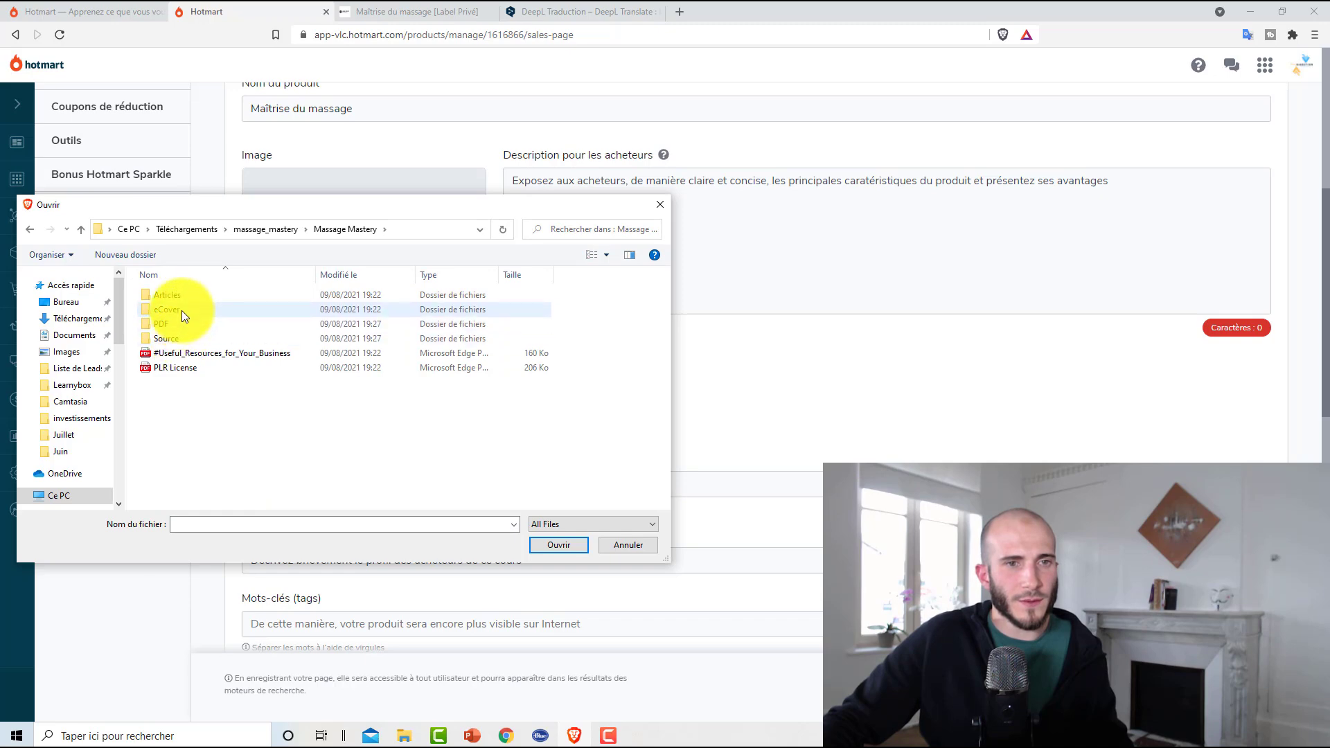
double_click(182, 310)
double_click(157, 315)
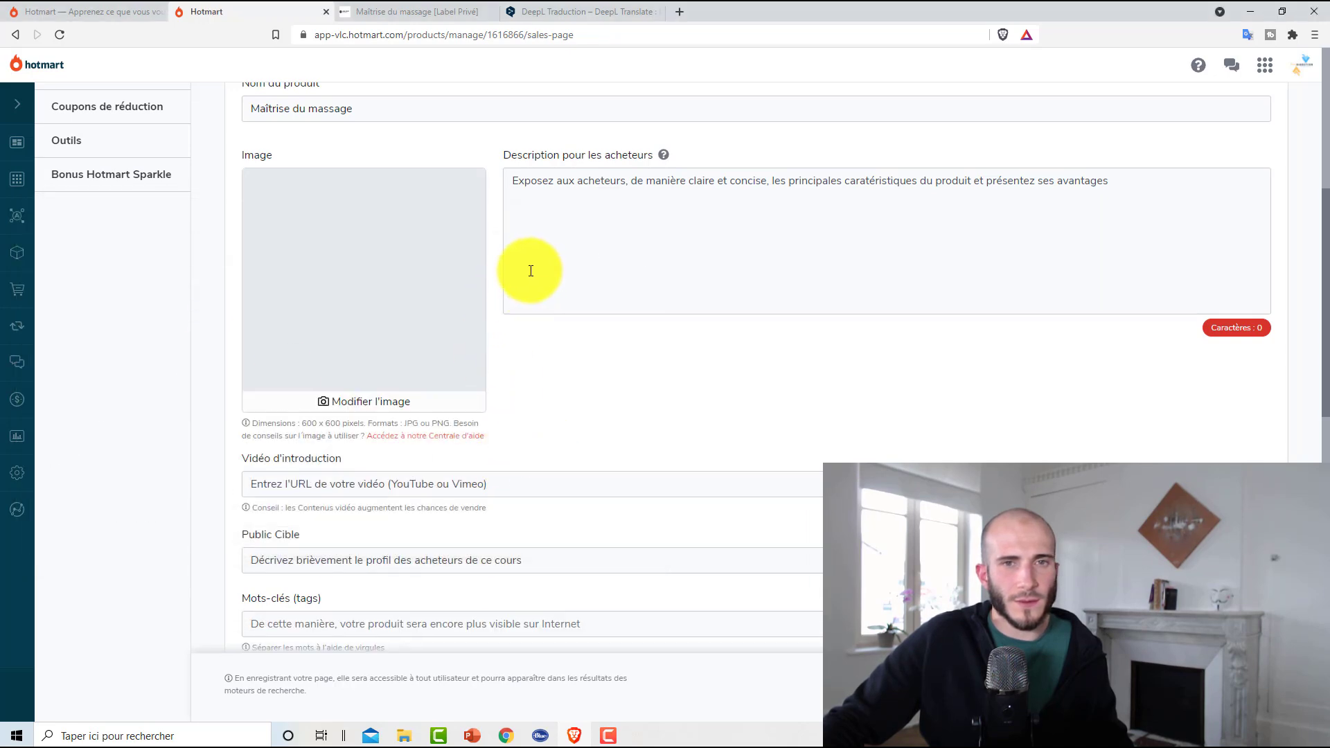
scroll(573, 305, "up", 4)
scroll(647, 445, "down", 3)
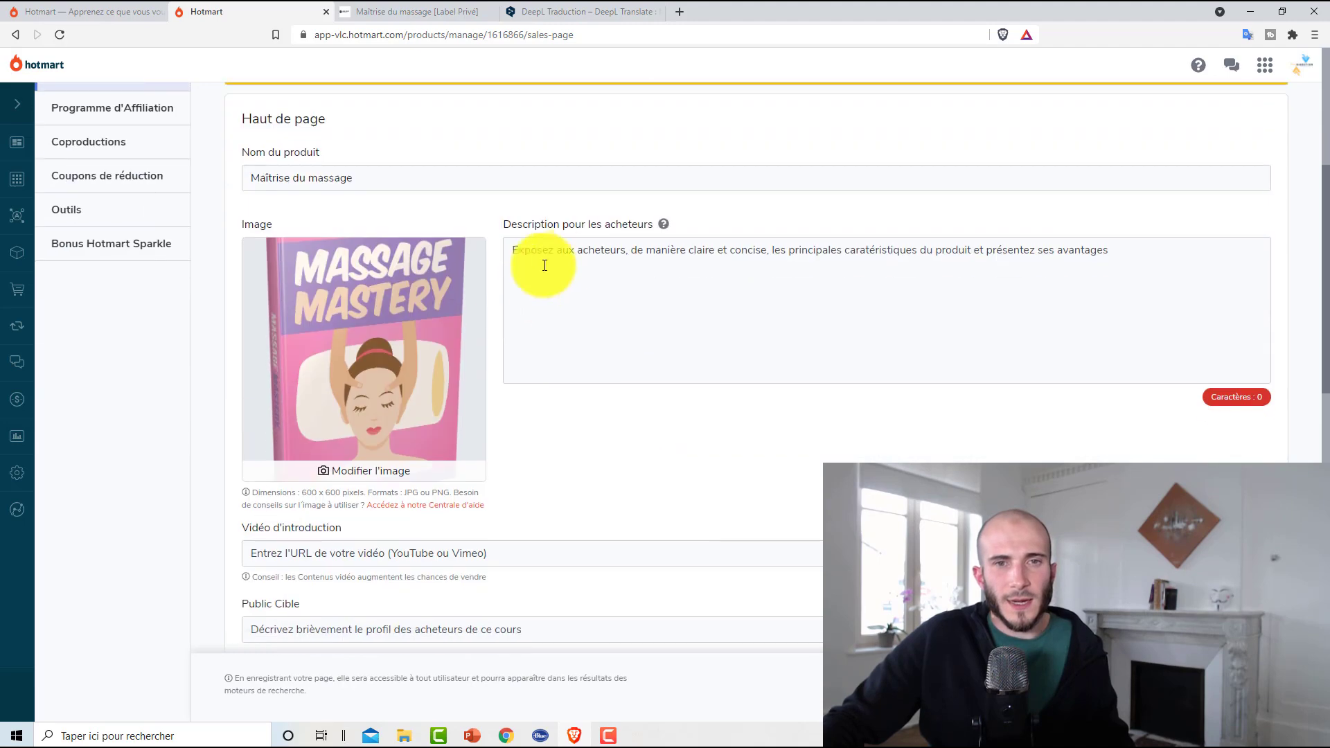
Fill the description for buyers with random placeholder letters
left_click(1132, 275)
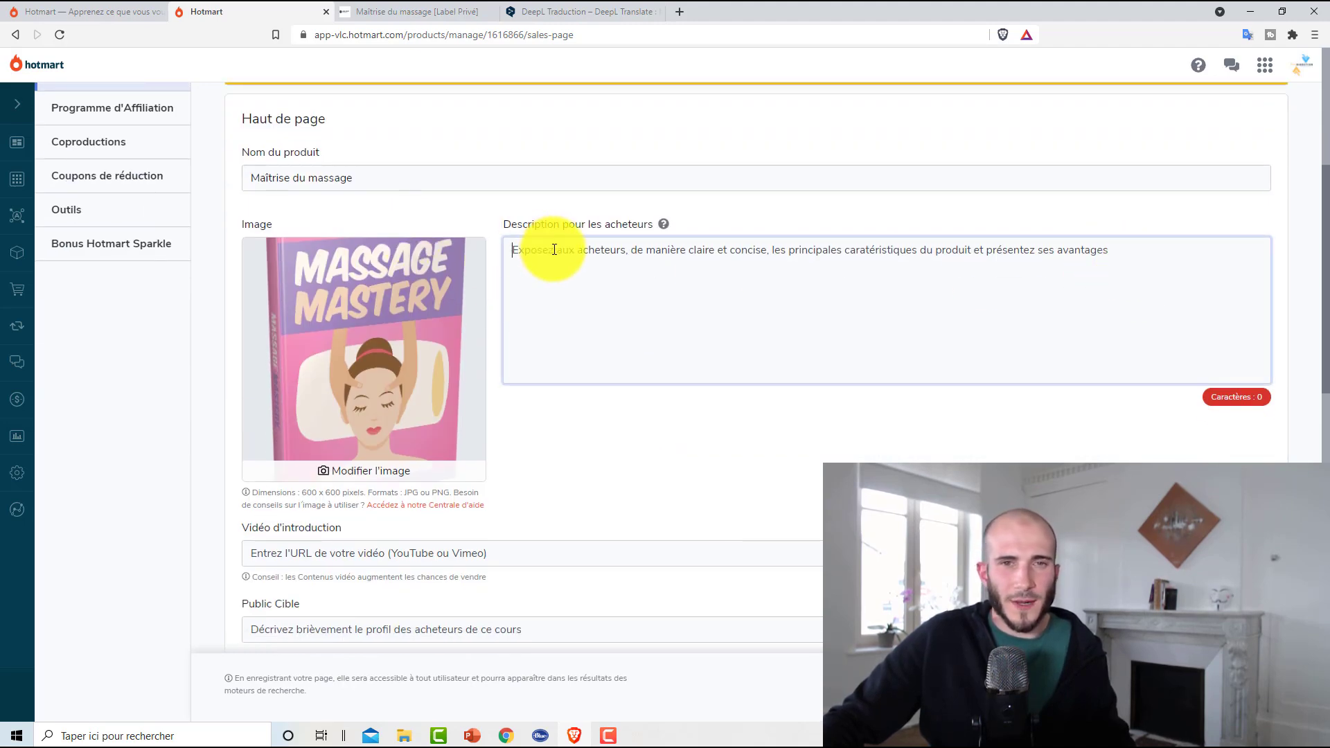
type("dgedgrhtrhrtjhrtyjtukyukykyi")
key("ctrl+a")
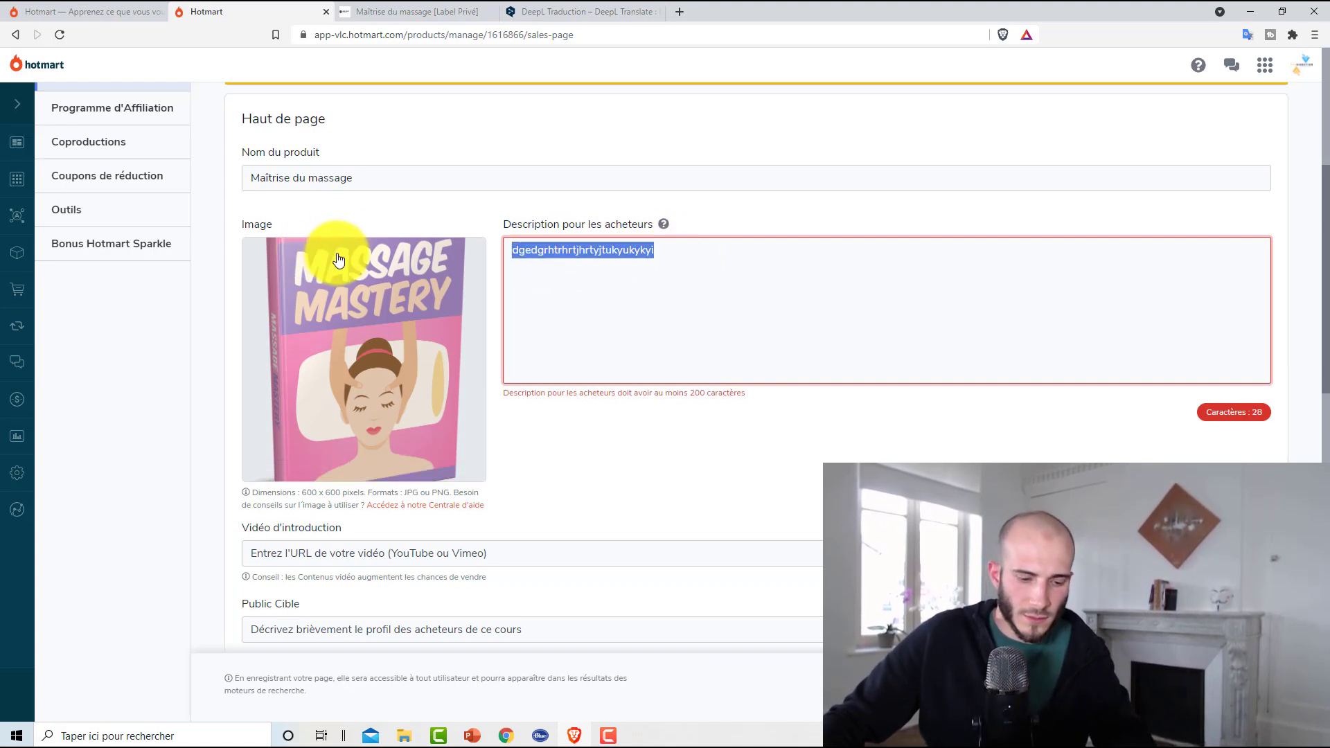
left_click(623, 298)
type("fghjdfffffffffffffffffffffffffffffffffffff")
Copy the whole placeholder description and paste it six times so the buyers' description exceeds the 200-character minimum
key("ctrl+a")
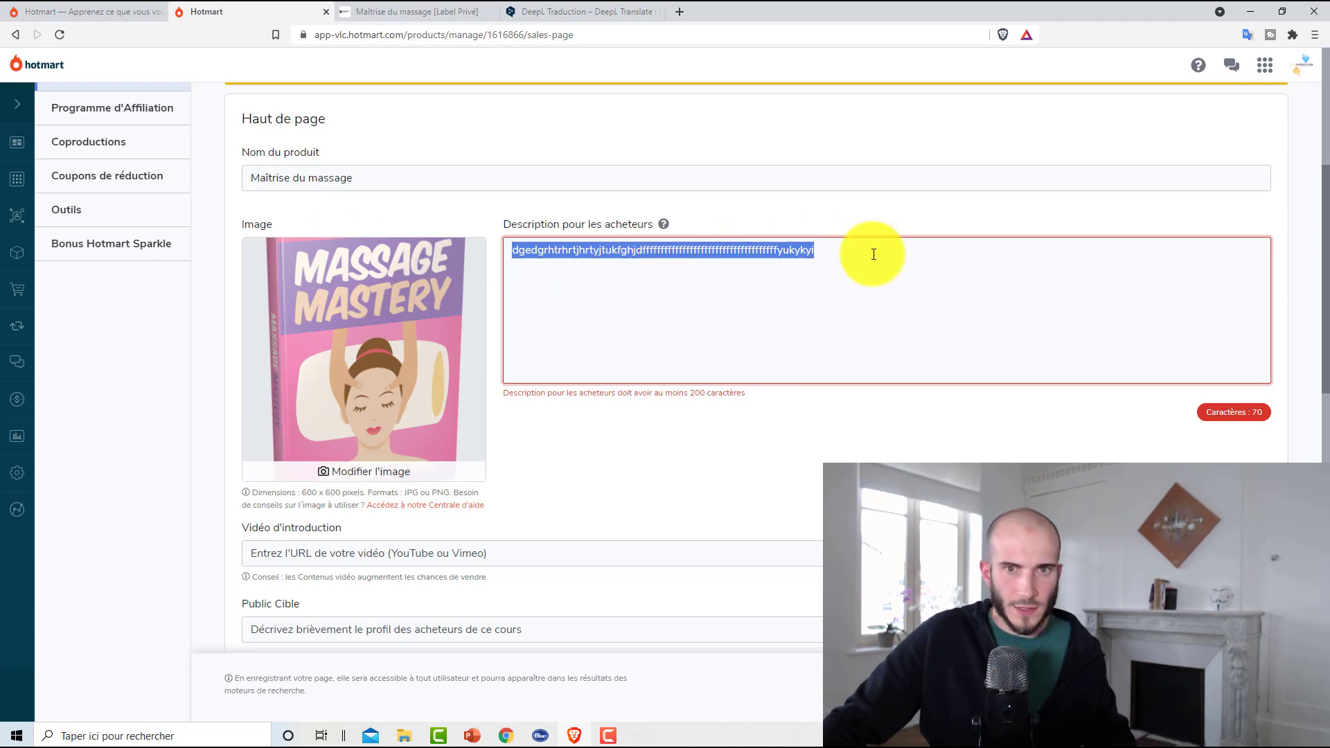
key("ctrl+c")
key("ctrl+v")
key("ctrl+v")
key("ctrl+v")
key("ctrl+v")
key("ctrl+v")
key("ctrl+v")
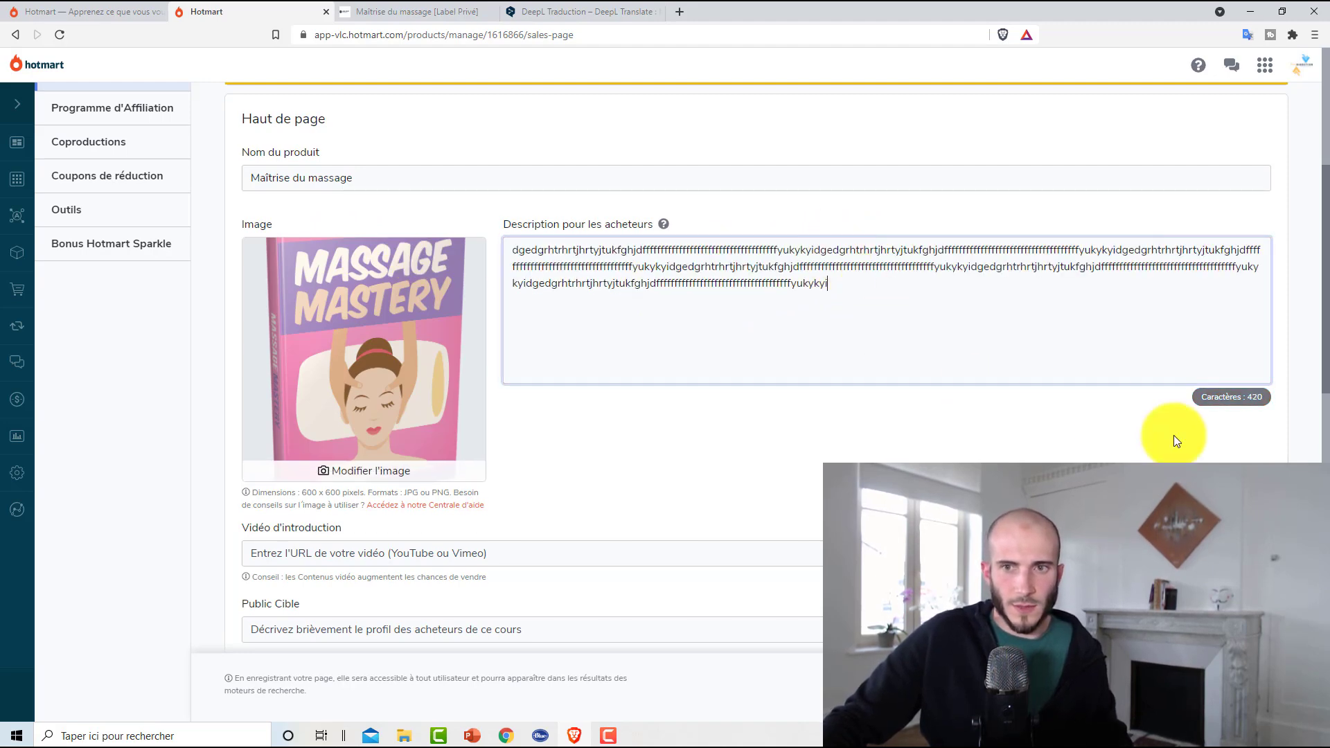
Leave the introduction video empty and enter APPRENDRE LE MASSAGE as the product's target audience
scroll(1071, 401, "down", 3)
left_click(337, 344)
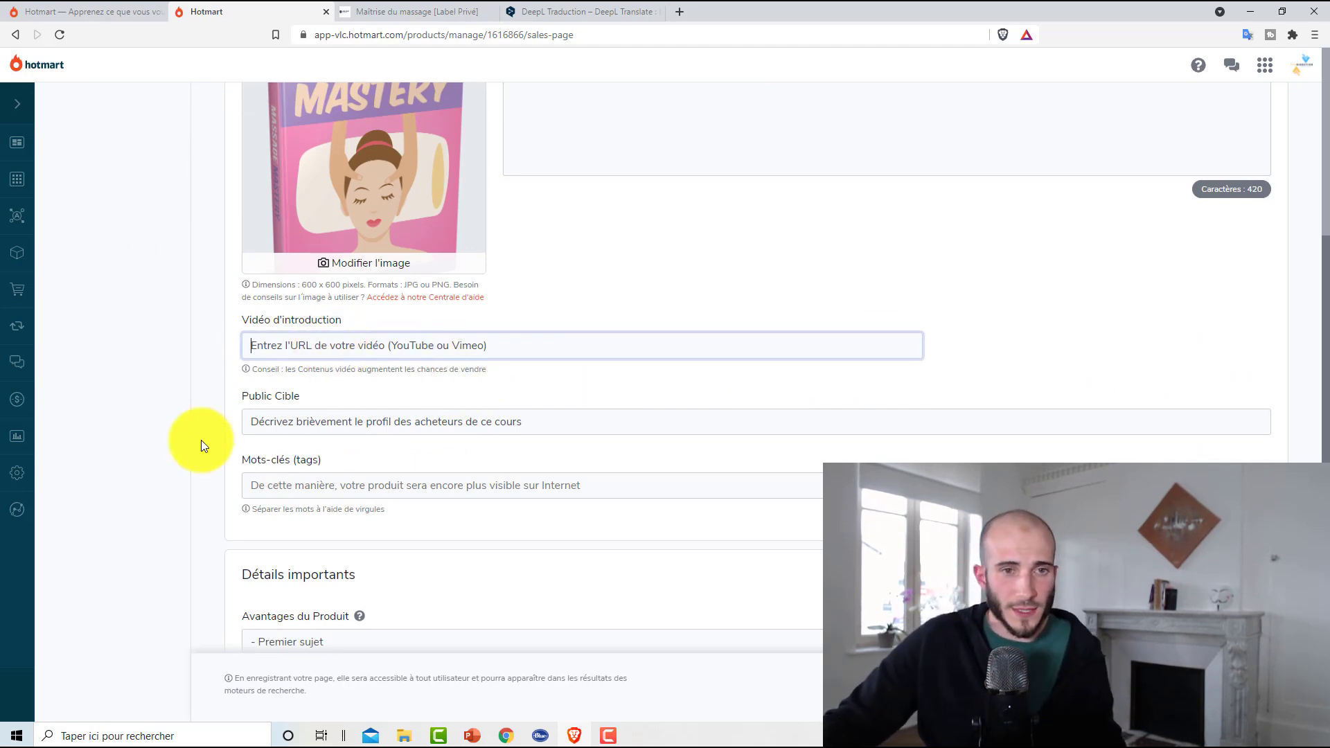
left_click(312, 423)
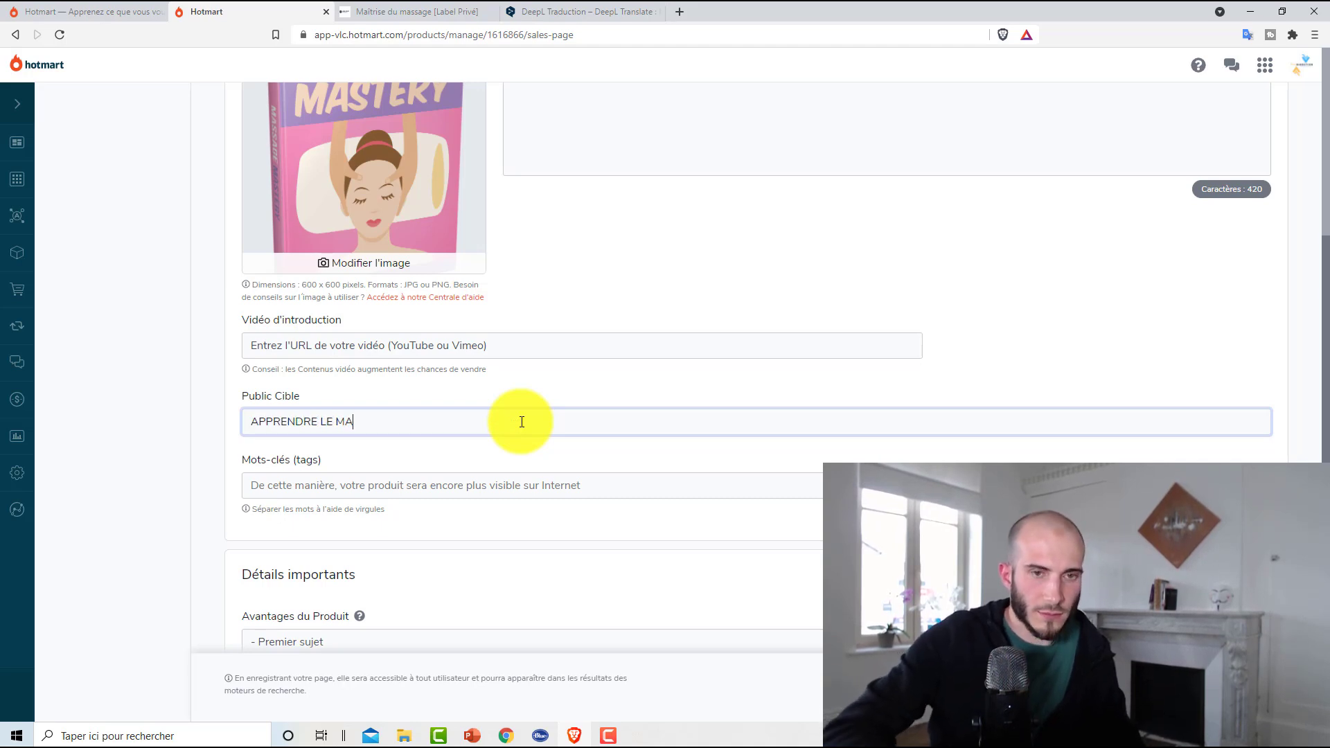
Add the keyword tags "massage" and "apprendre à masser" to the product page
left_click(426, 480)
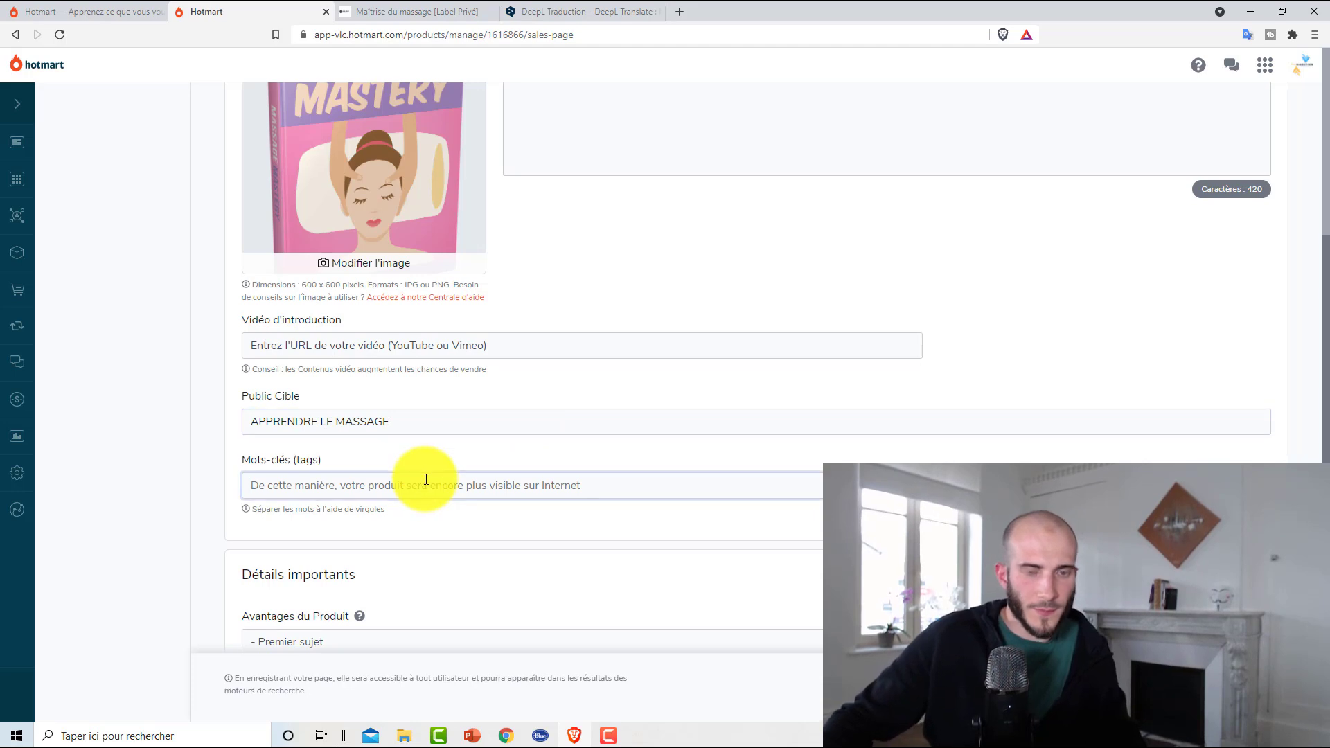
type("massage")
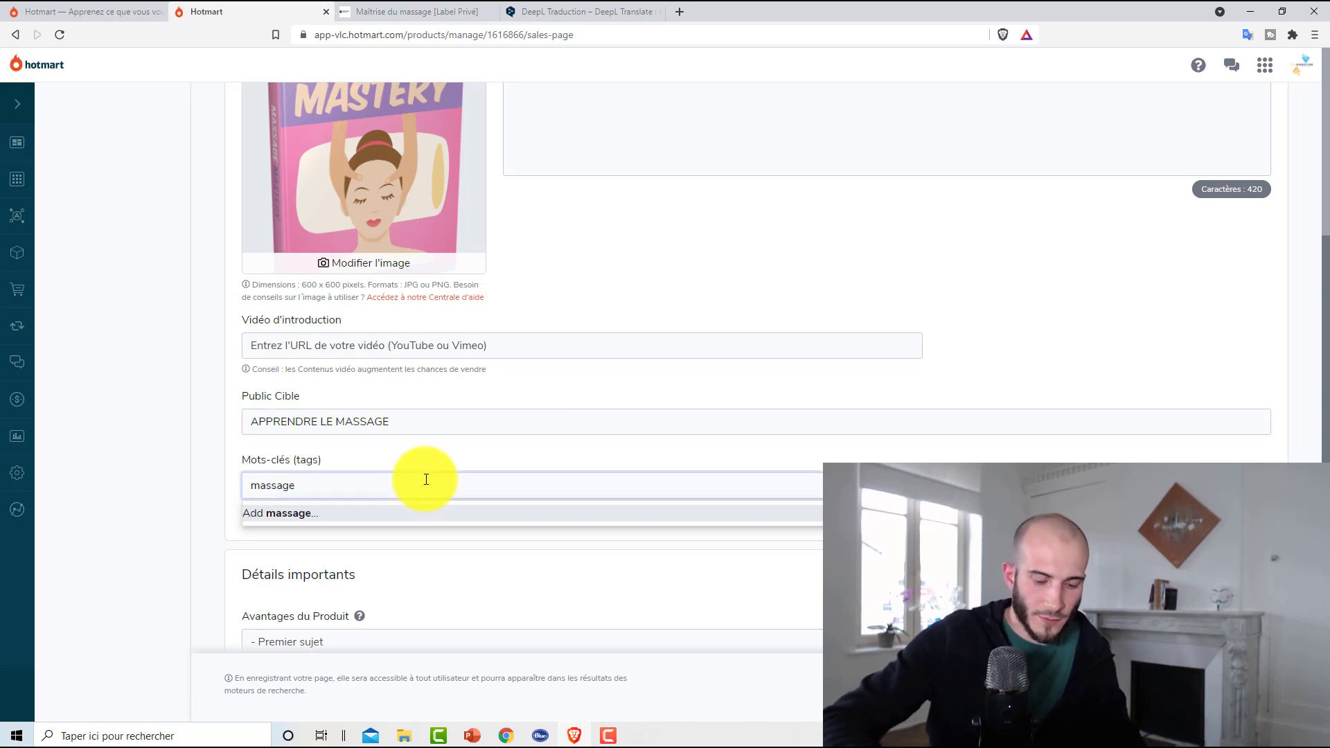
left_click(368, 521)
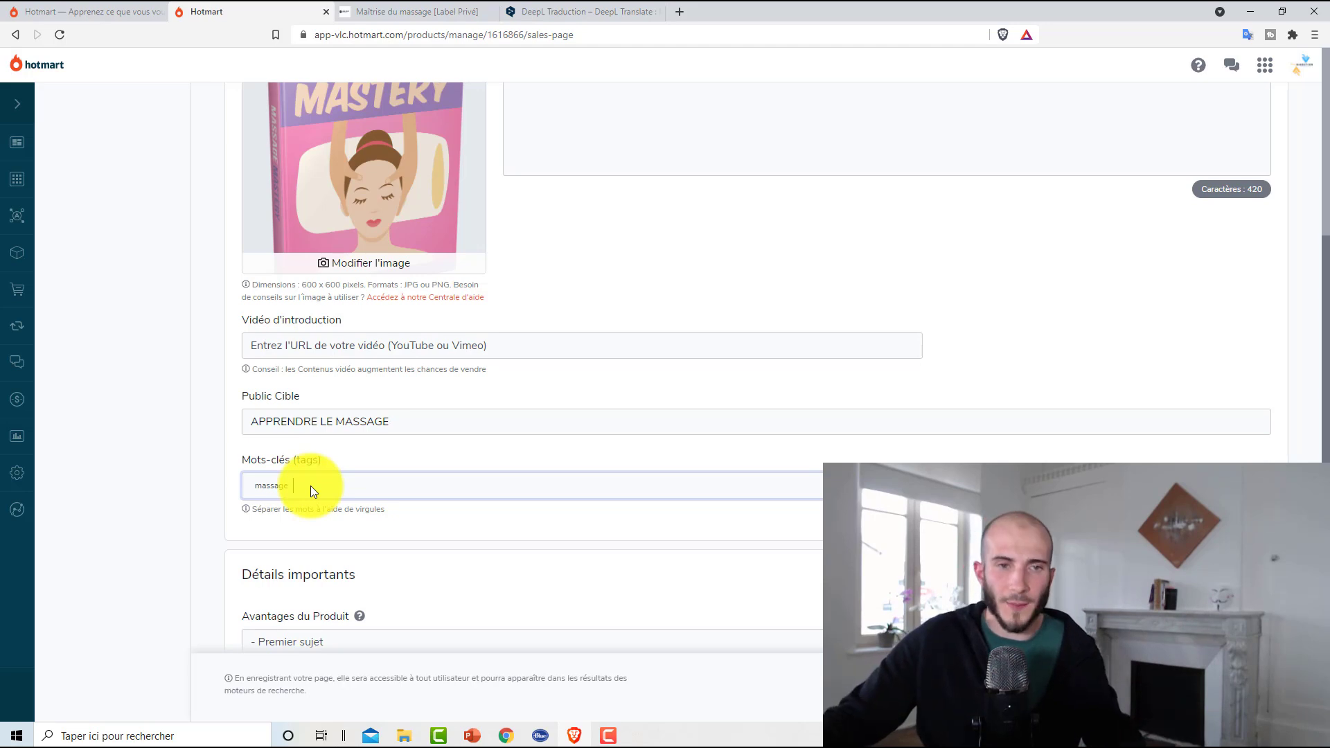
type("appren")
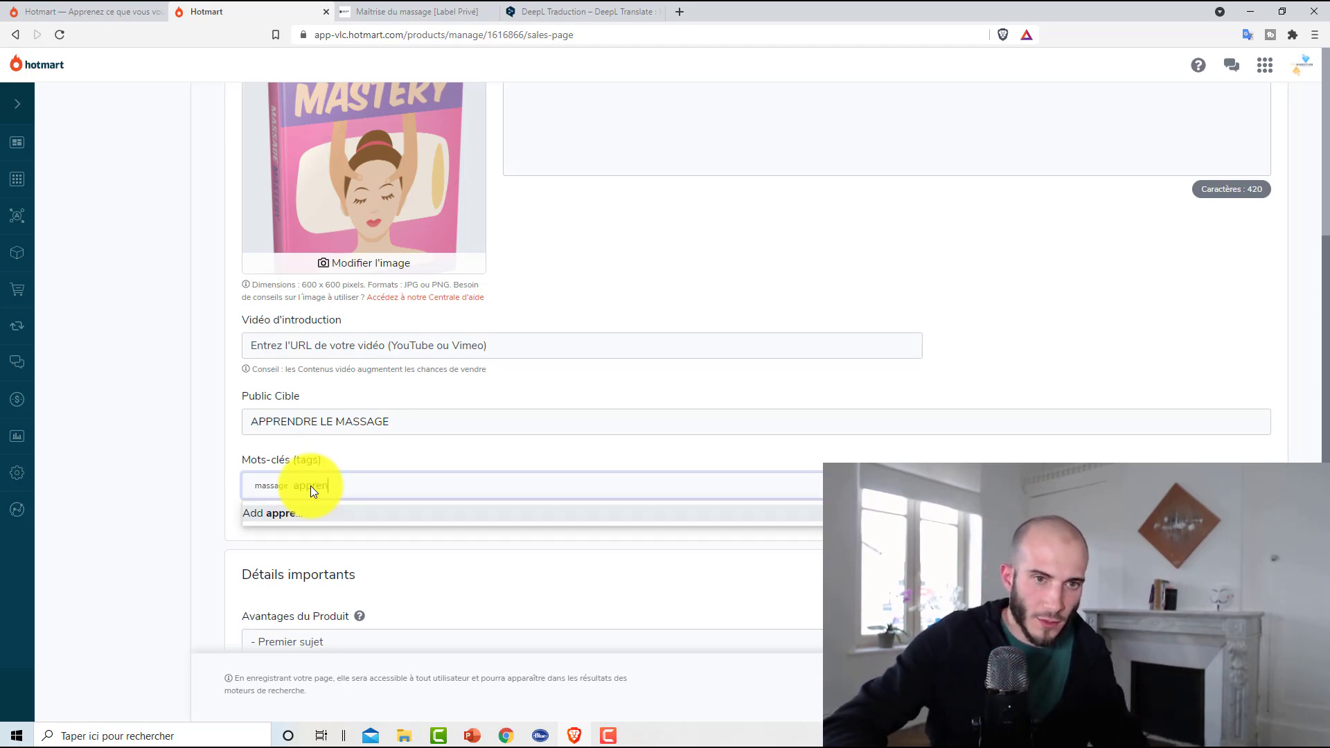
type("dre à masser")
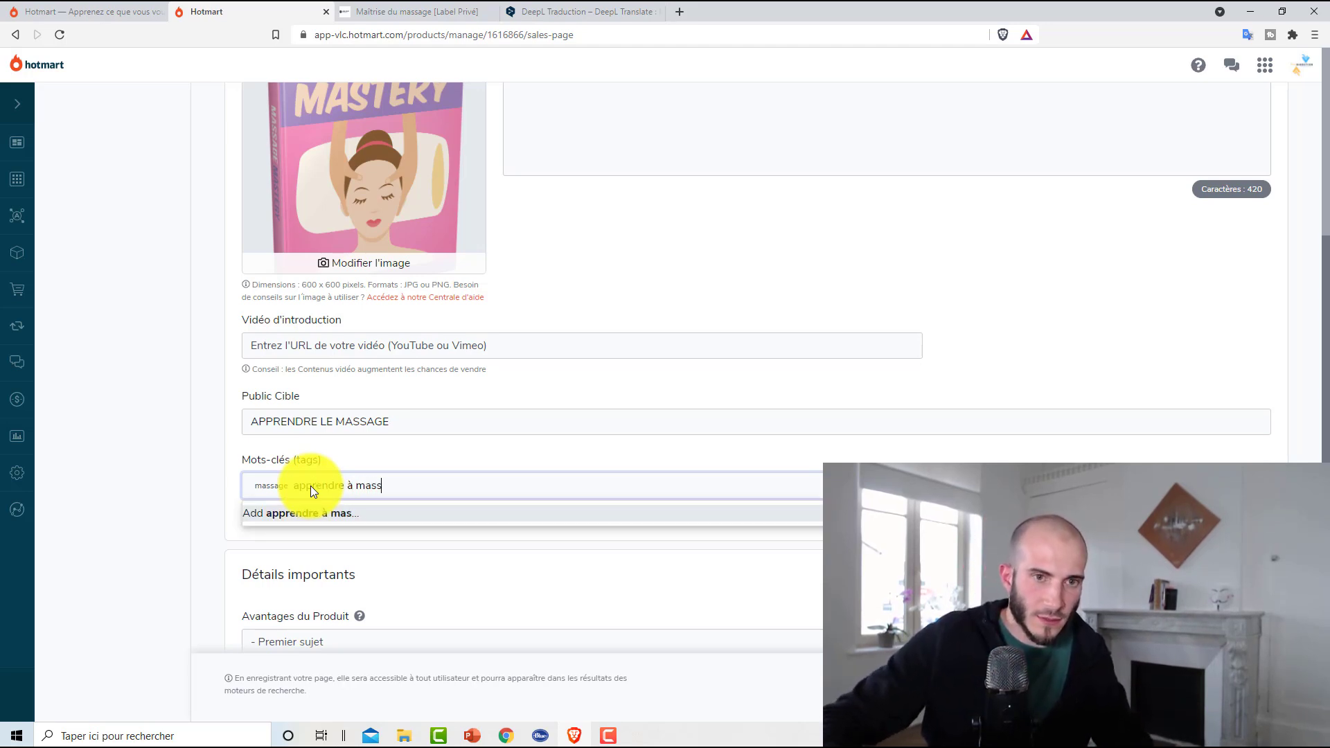
left_click(276, 512)
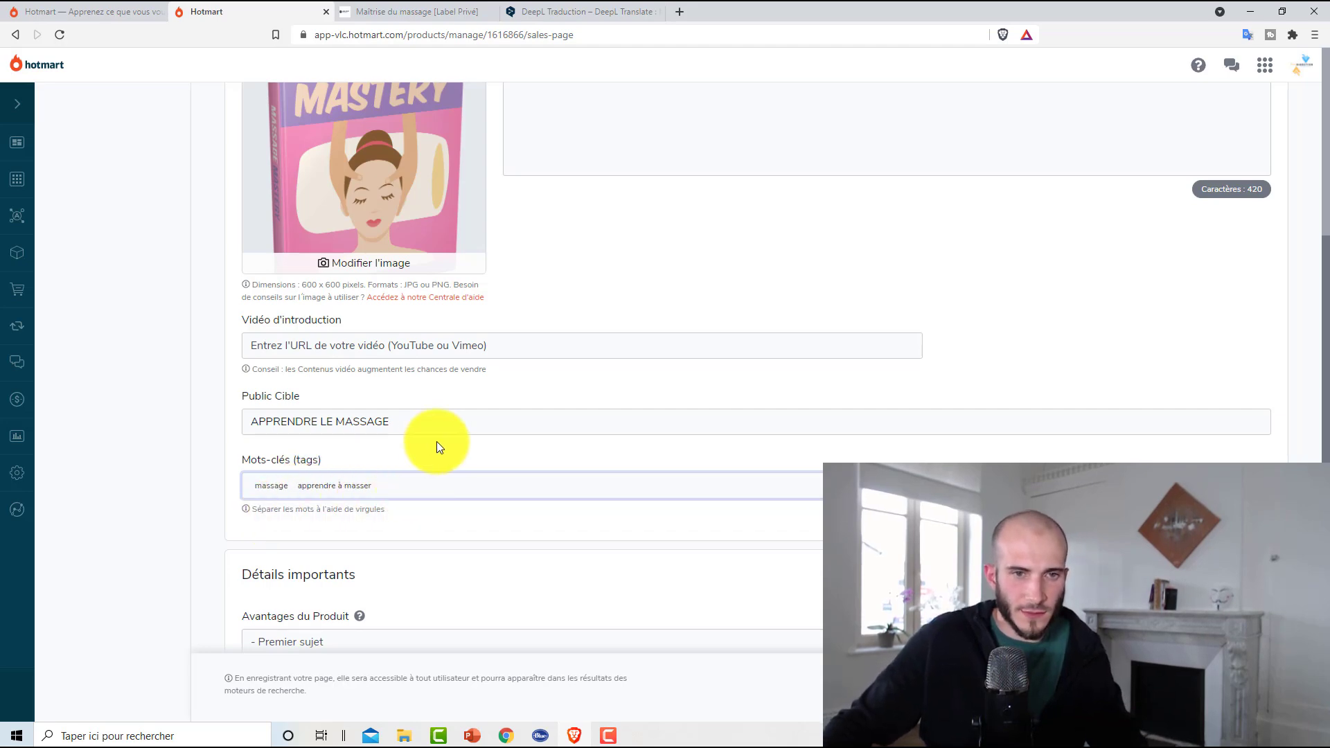
Fill in the important details with "sdgdfgd" as product advantages, 50 pages and .pdf as the file format
scroll(392, 493, "down", 5)
left_click(371, 319)
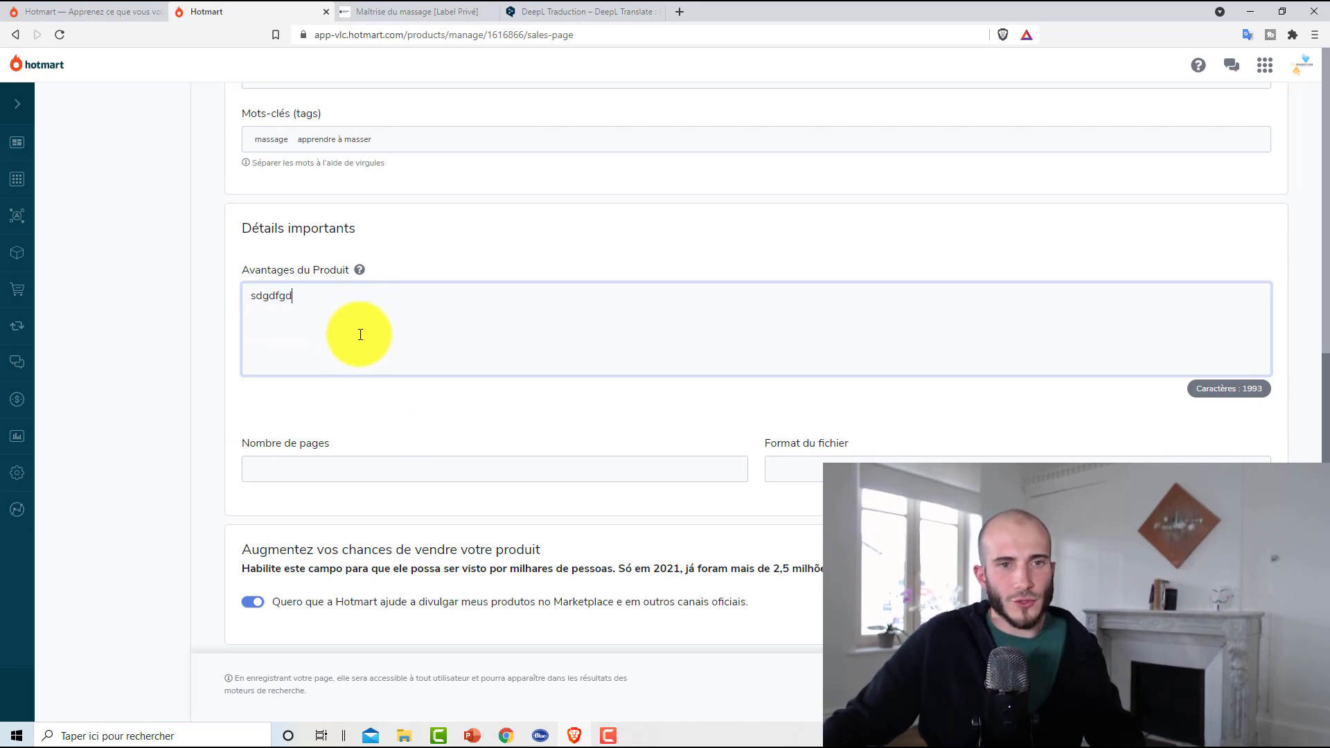
left_click(344, 469)
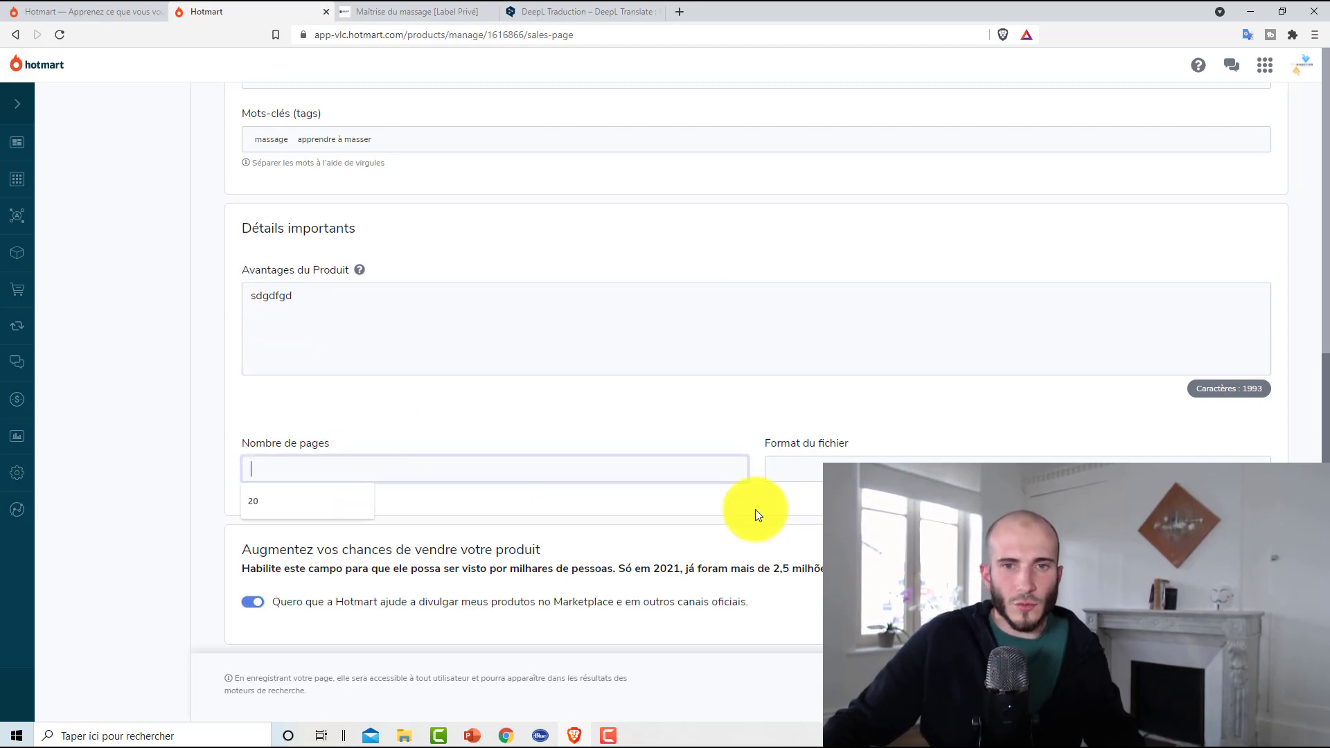
left_click(897, 462)
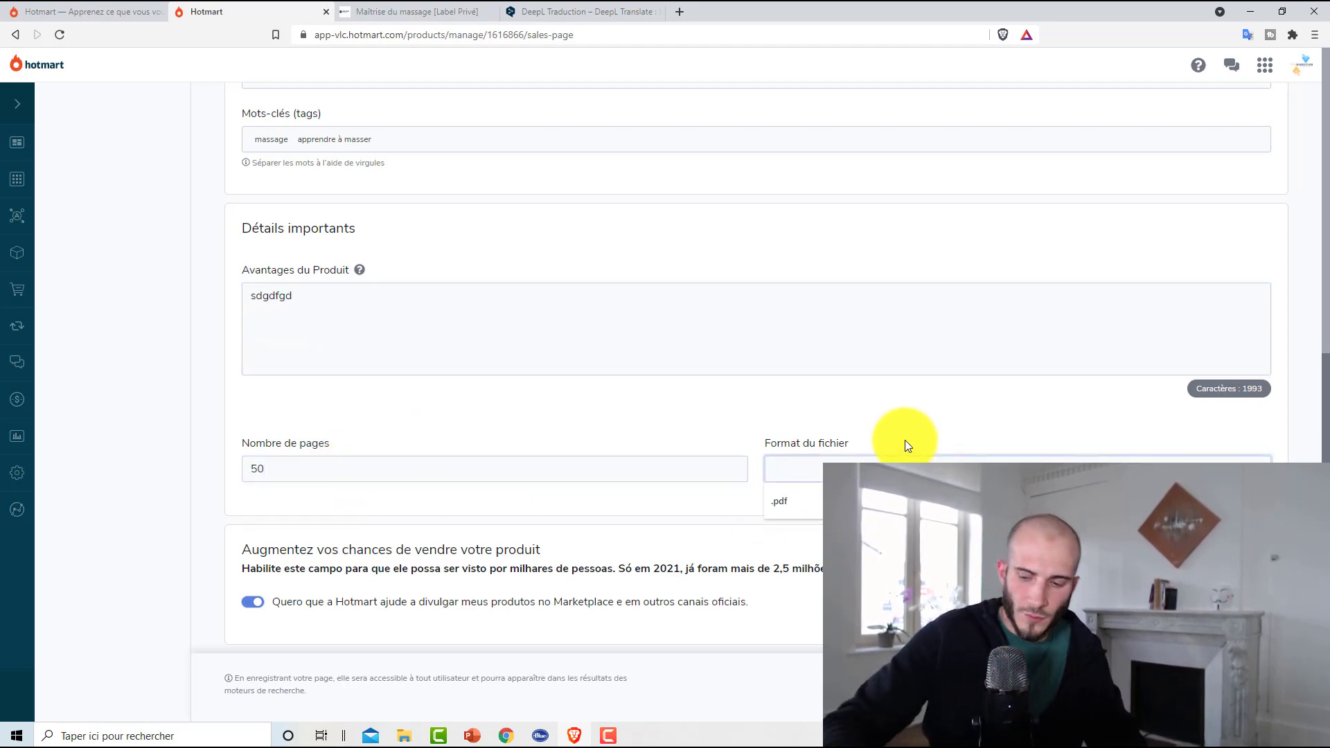
left_click(787, 504)
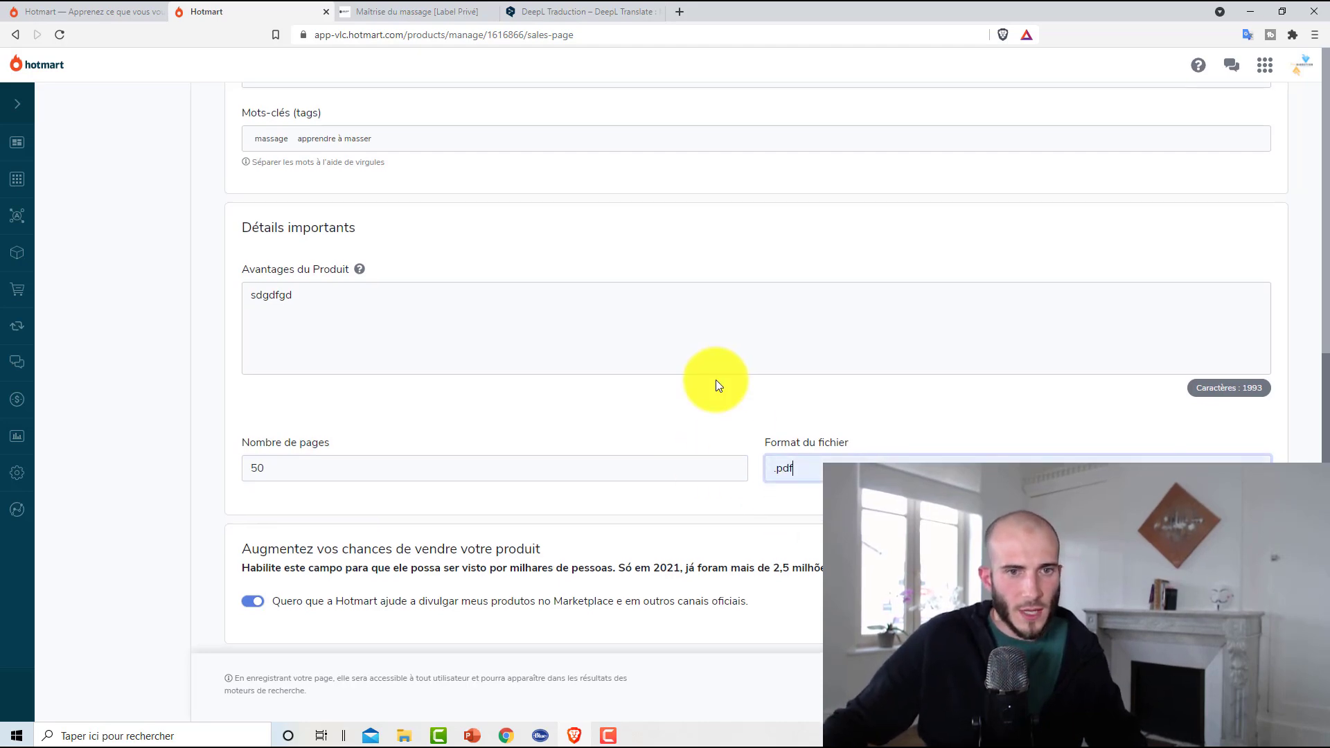
Toggle the option that lets Hotmart promote the product on the Marketplace and other official channels
scroll(716, 380, "down", 3)
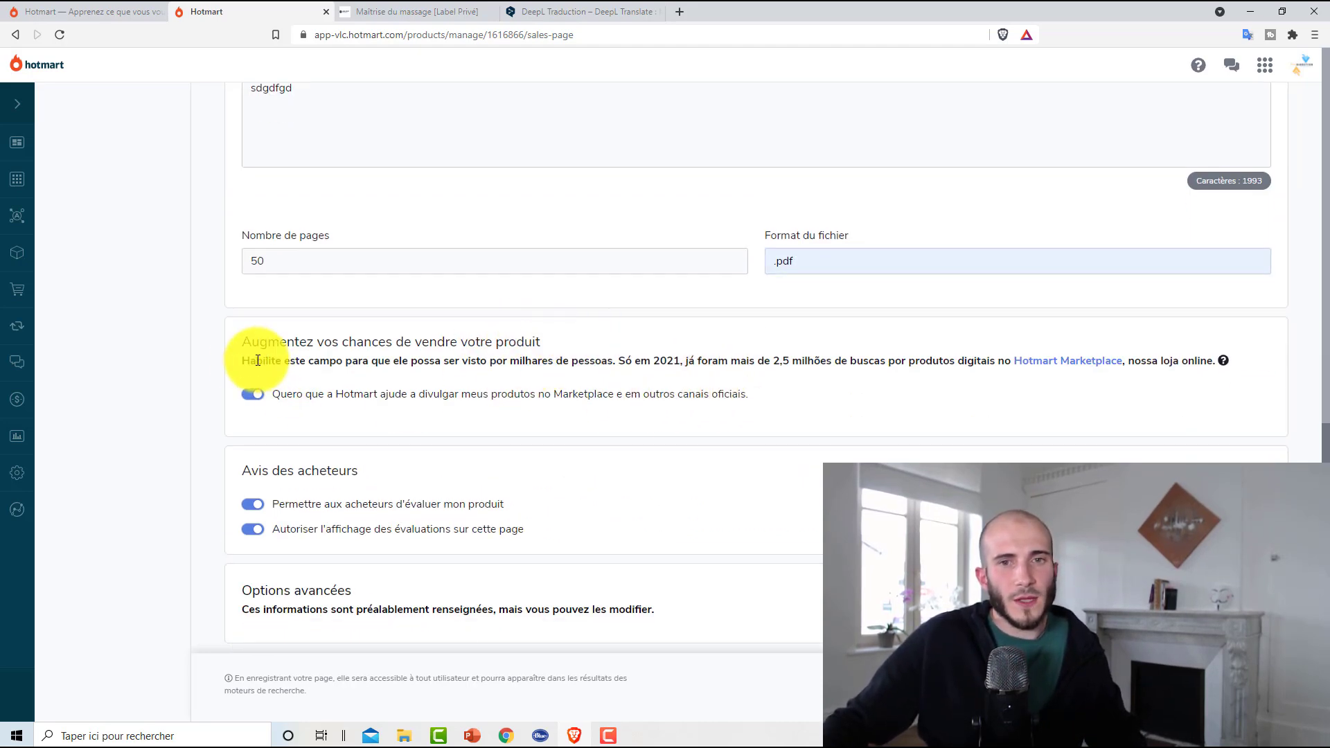
left_click_drag(243, 363, 823, 358)
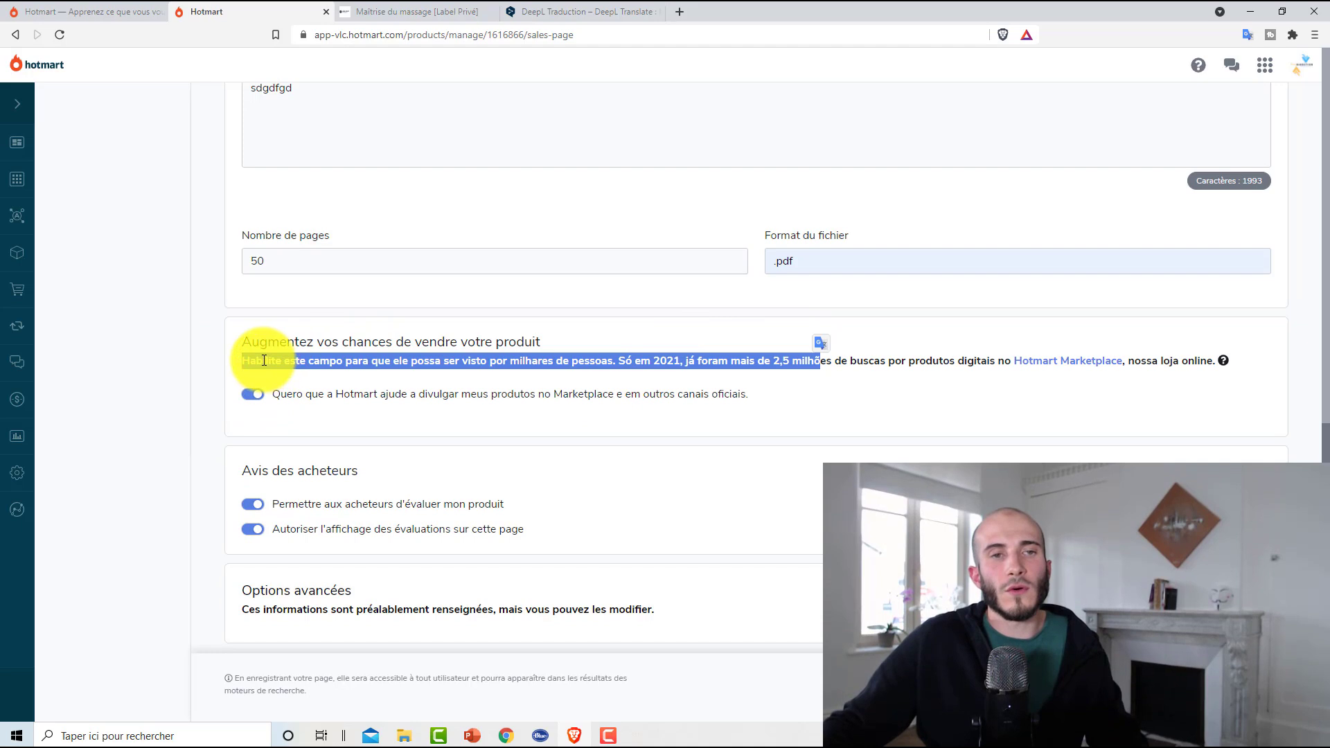
left_click(315, 349)
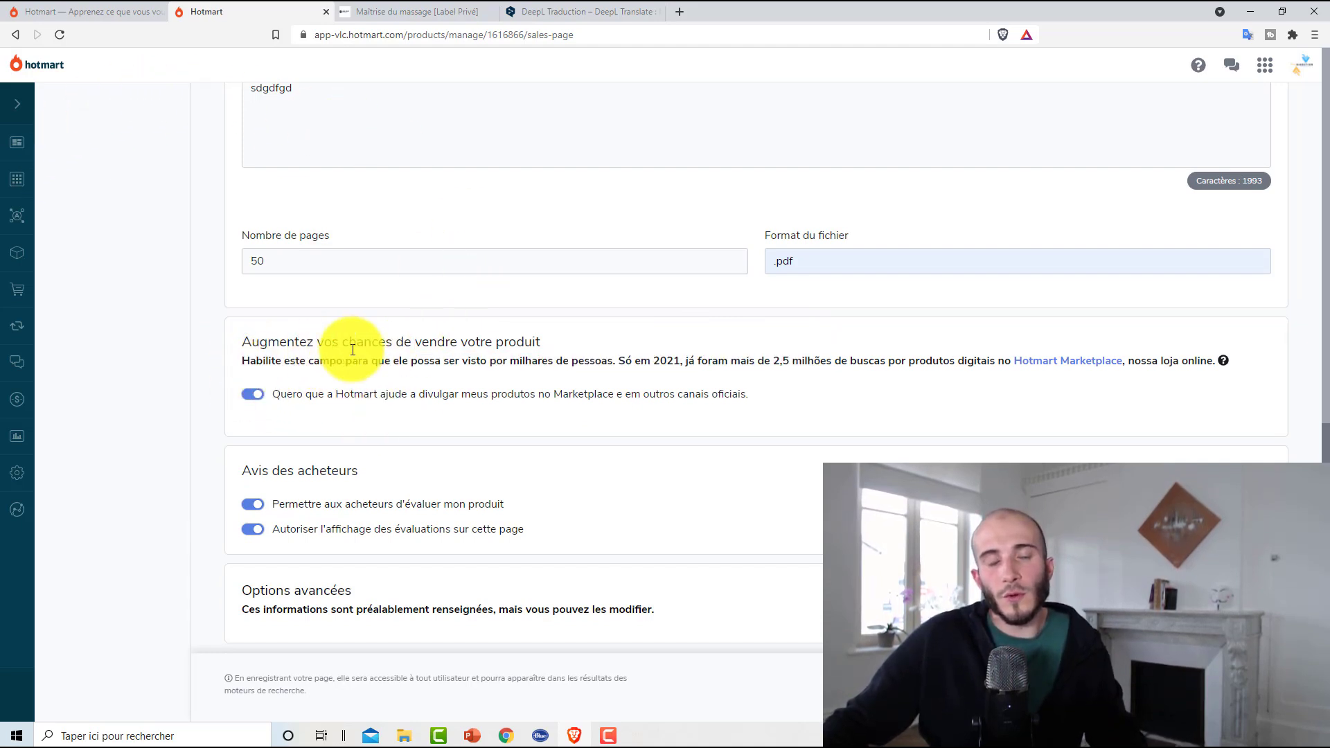
left_click(256, 394)
scroll(281, 324, "down", 3)
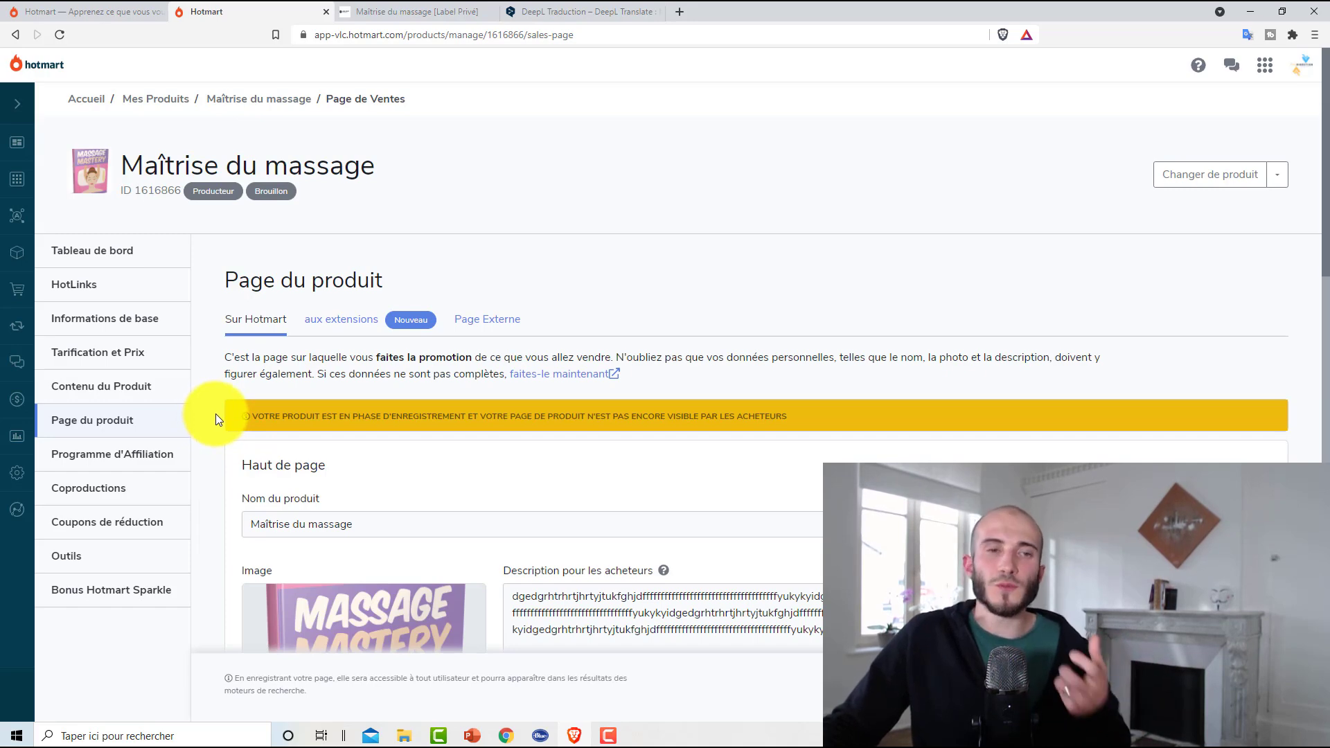
Set the product's affiliation rule to allow all affiliates with one-click affiliation, and expand the commission settings
left_click(102, 462)
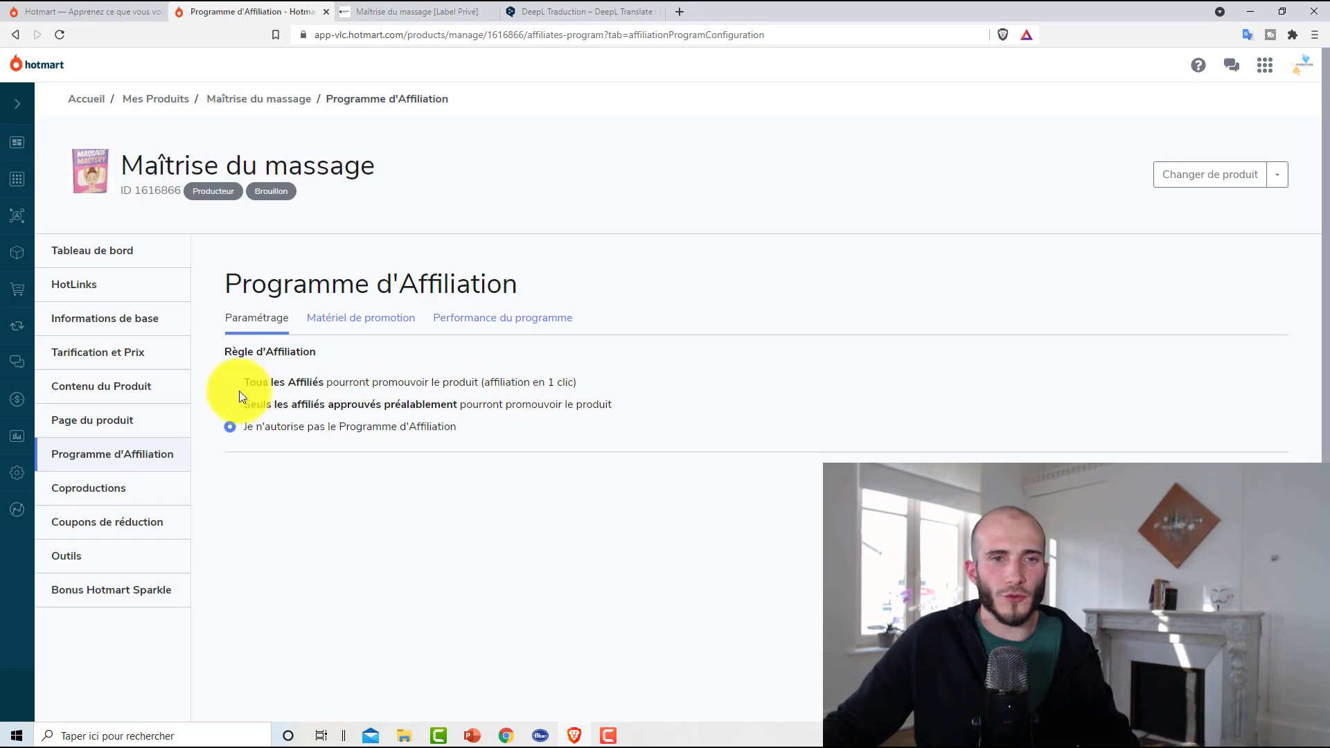
left_click(231, 385)
left_click(331, 467)
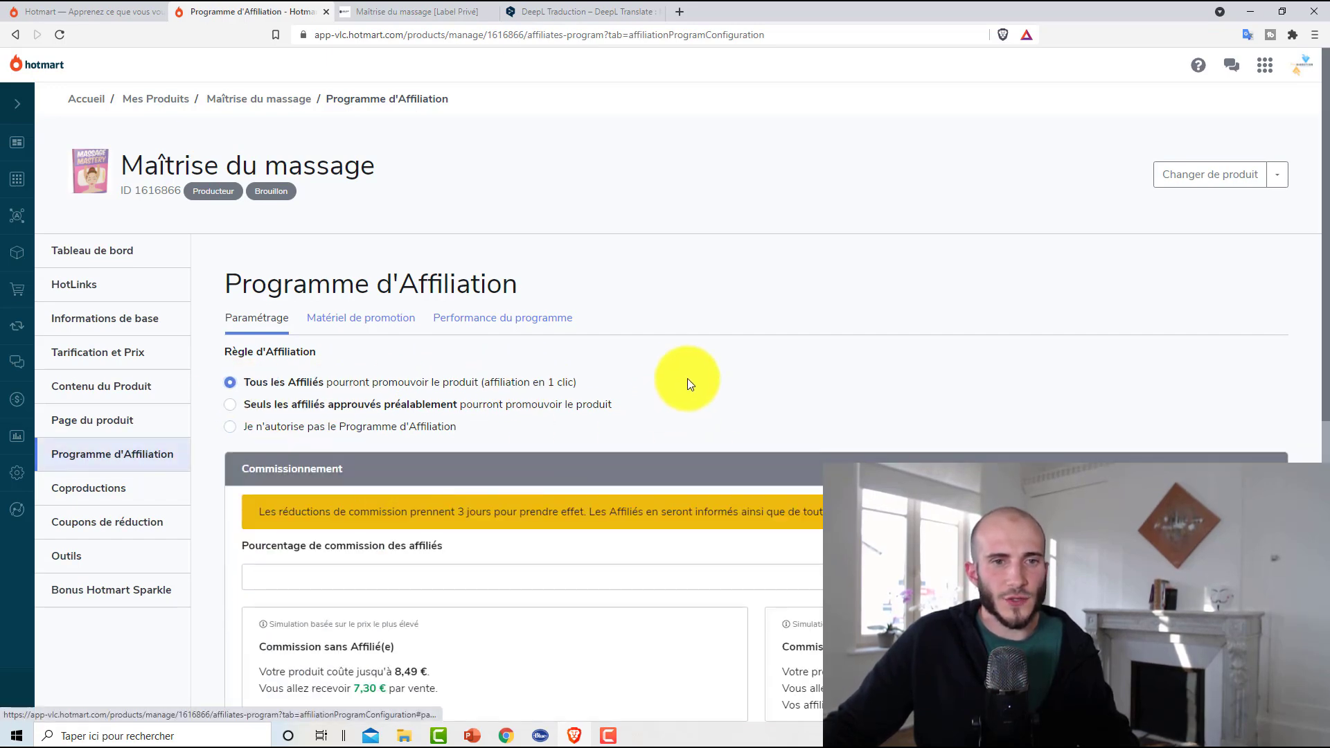
Review the affiliate promotion settings and select Indéterminée as the commission attribution duration in the advanced settings
scroll(503, 388, "down", 3)
left_click(332, 264)
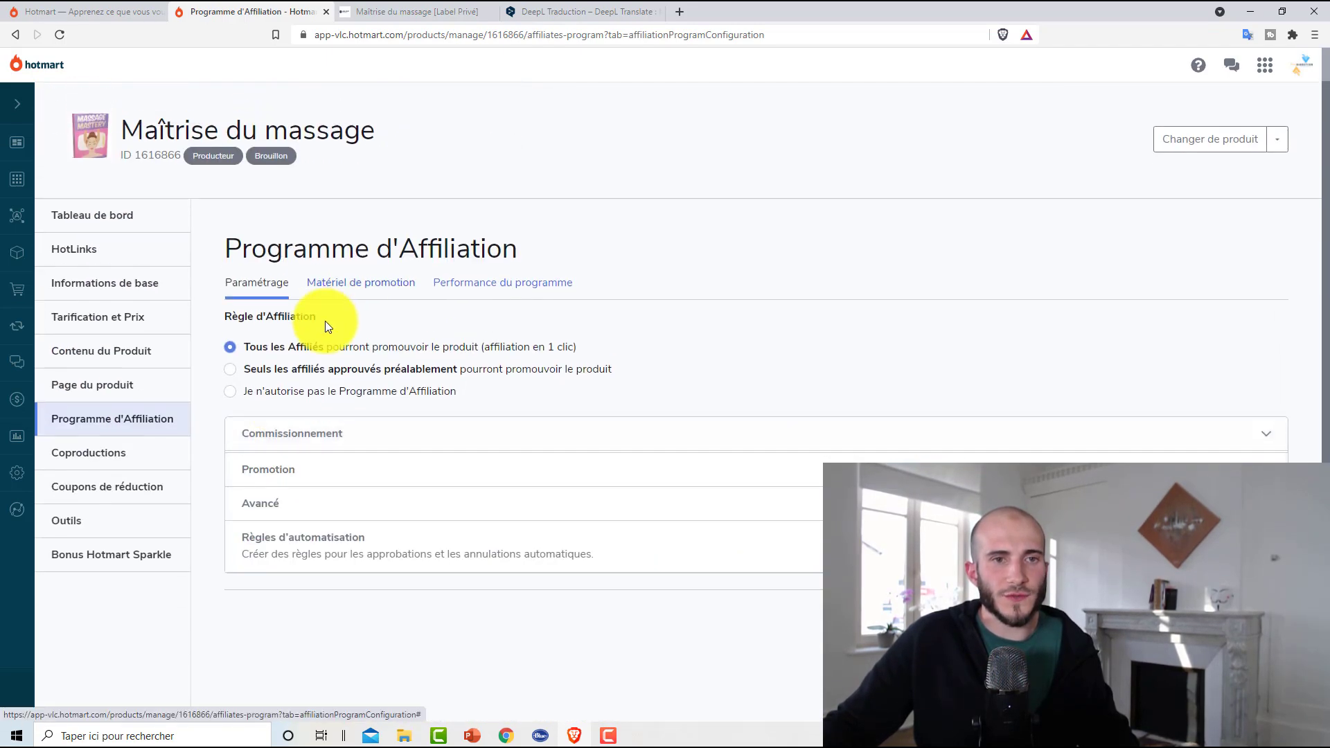
left_click(304, 478)
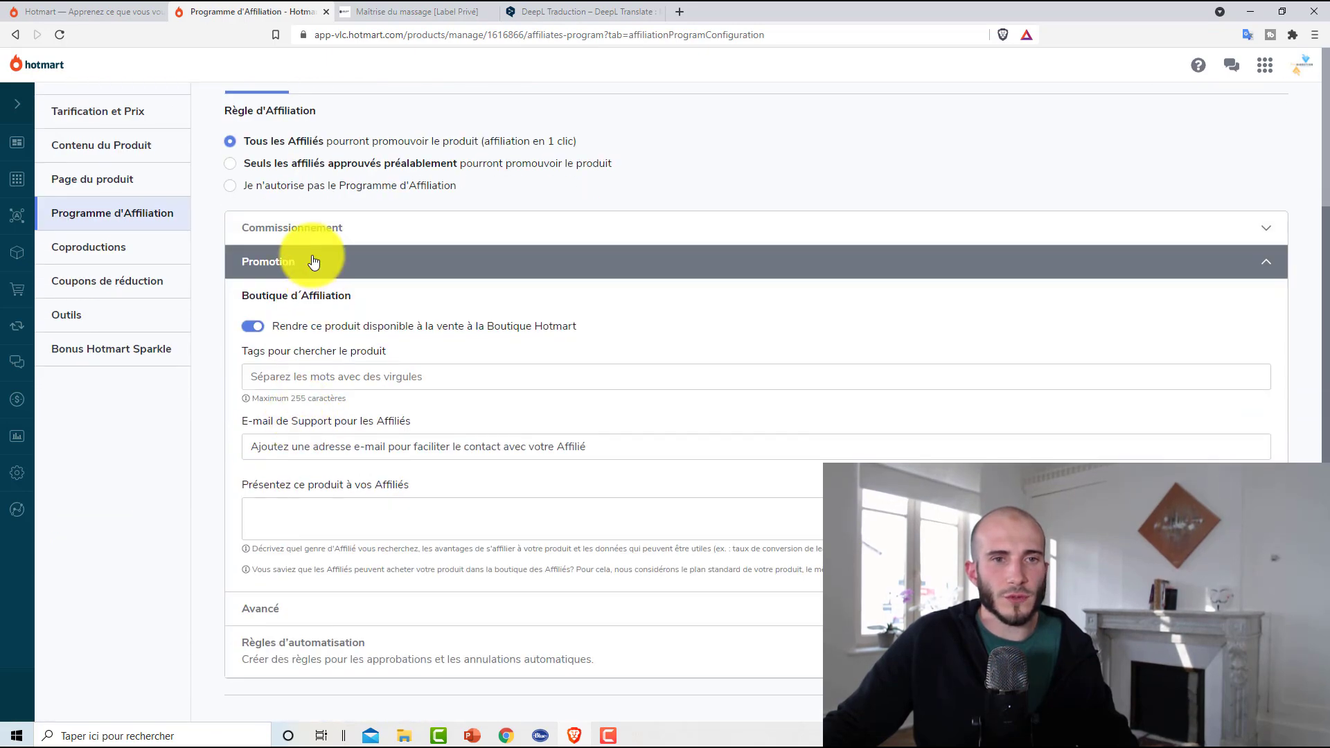
left_click(312, 264)
left_click(288, 507)
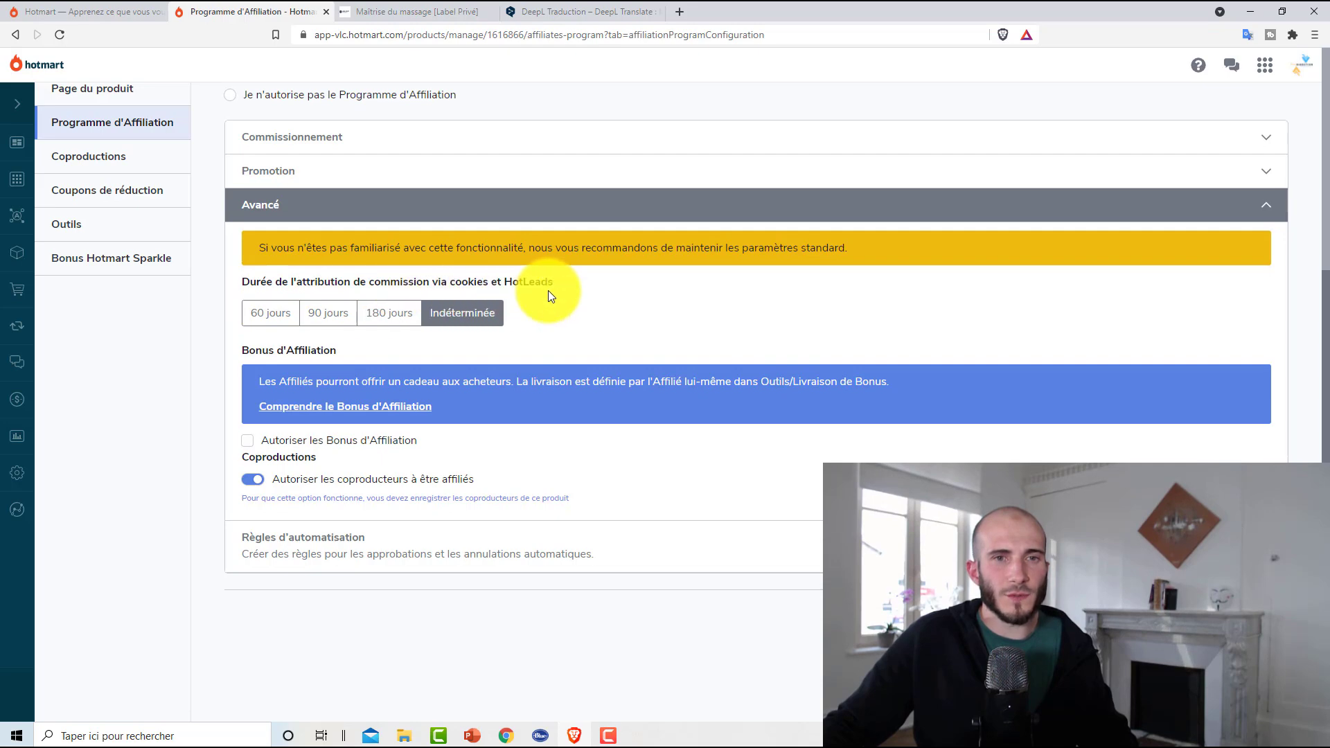
left_click(472, 313)
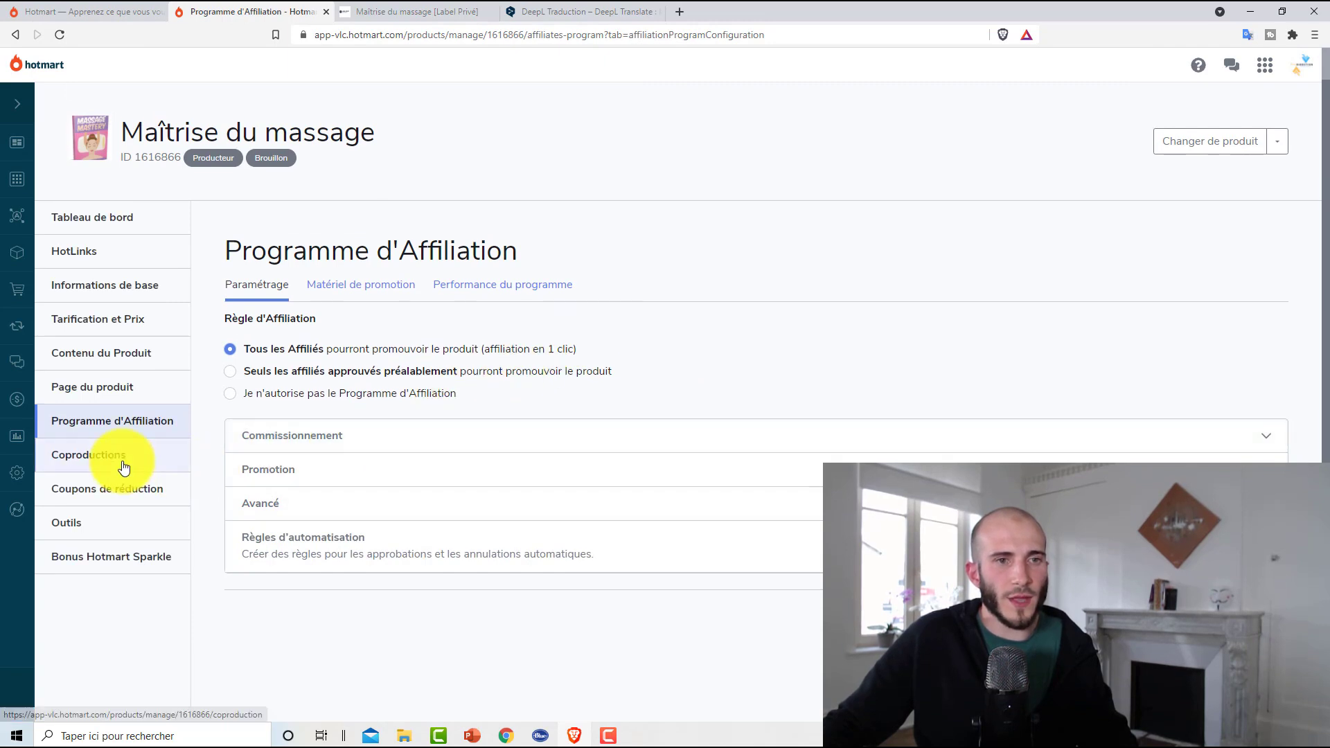
Look over the product's Coproductions and Coupons de réduction pages
left_click(124, 457)
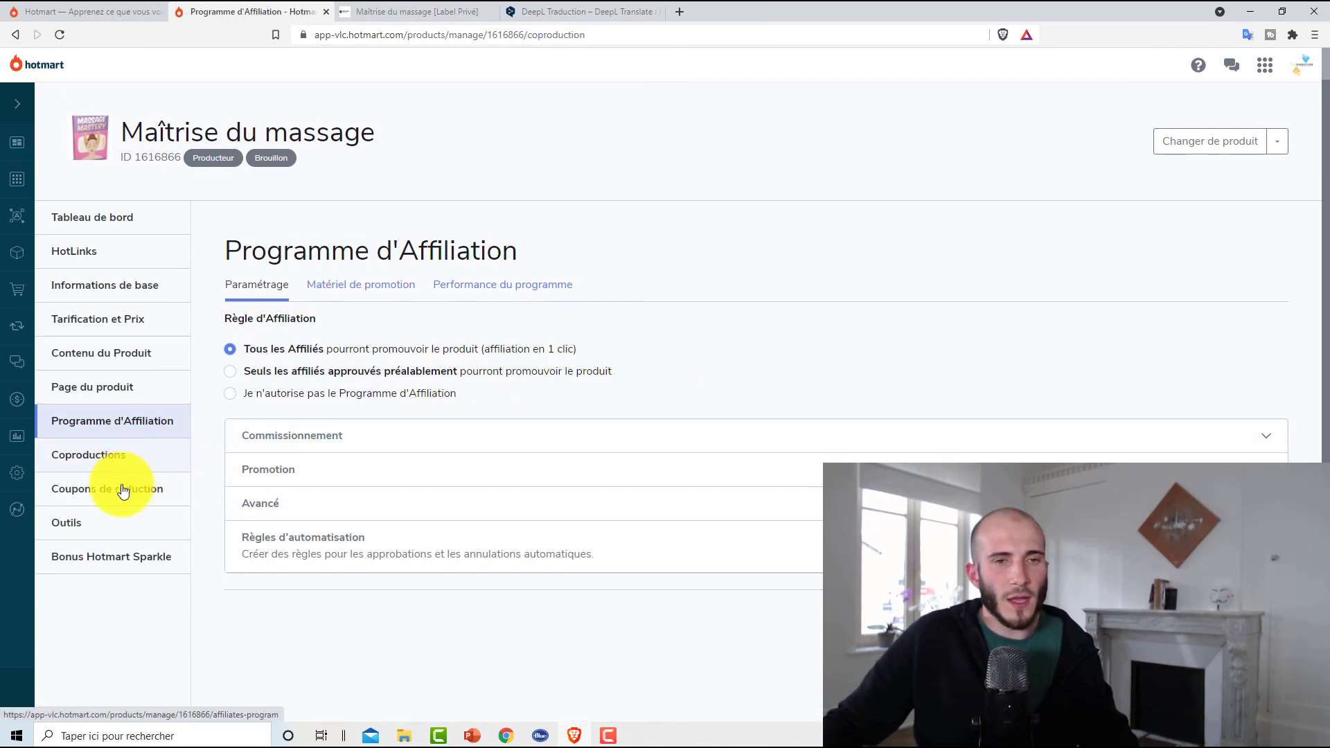
left_click(109, 524)
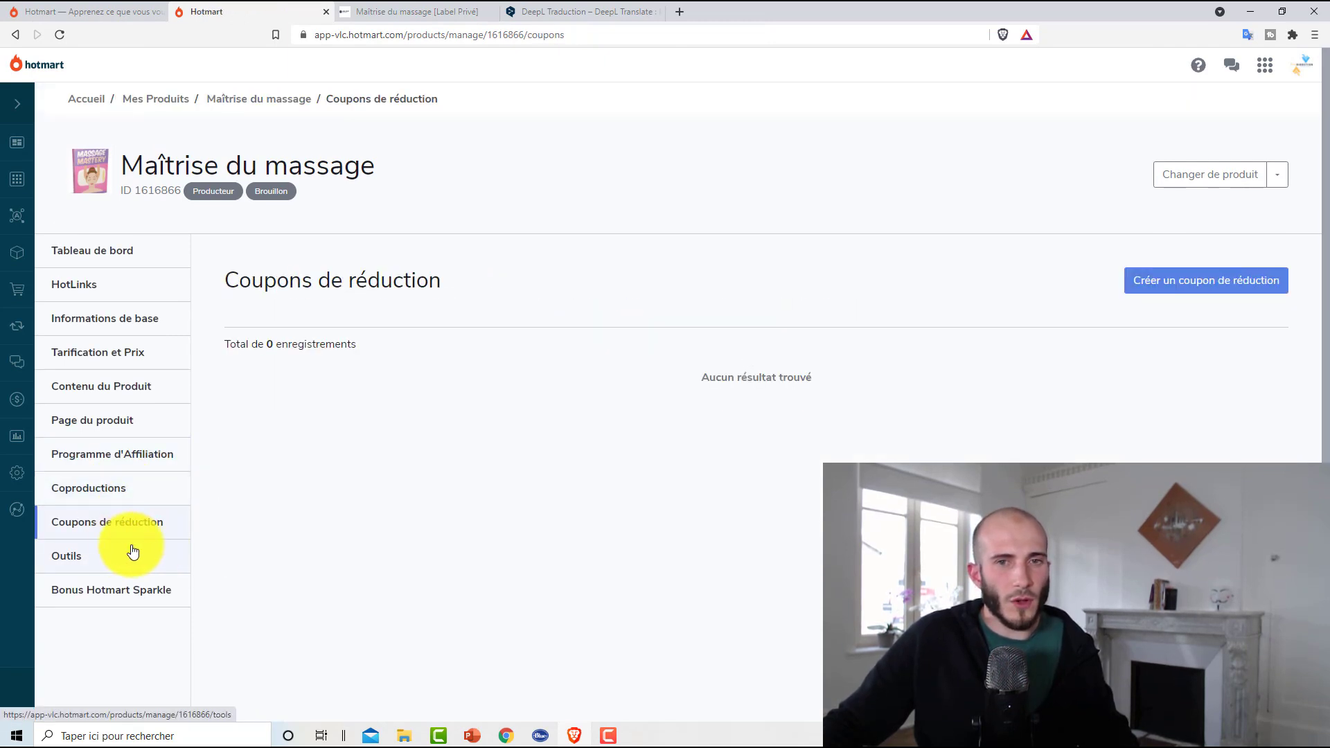
Look over the tools offered on the product's Outils page, including payment page appearance, promotion material and payment settings
left_click(82, 564)
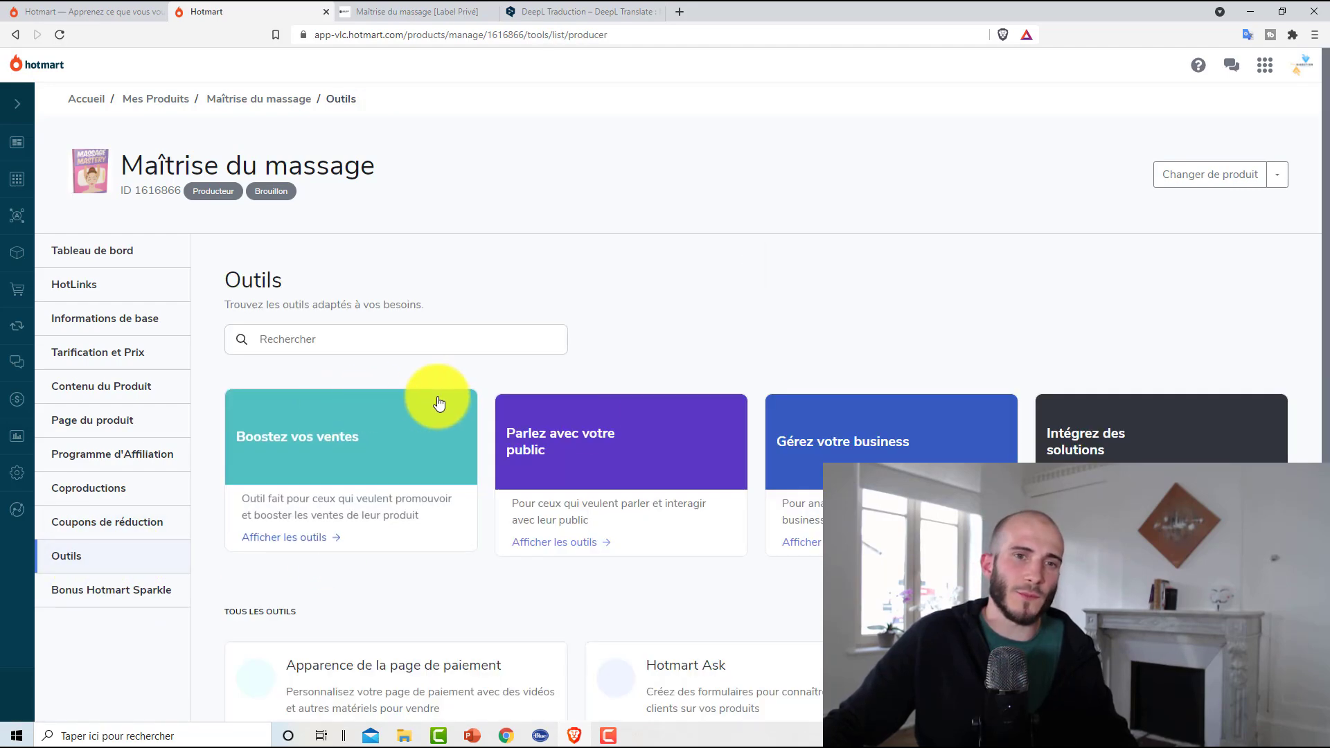
scroll(518, 360, "down", 1)
scroll(518, 359, "down", 3)
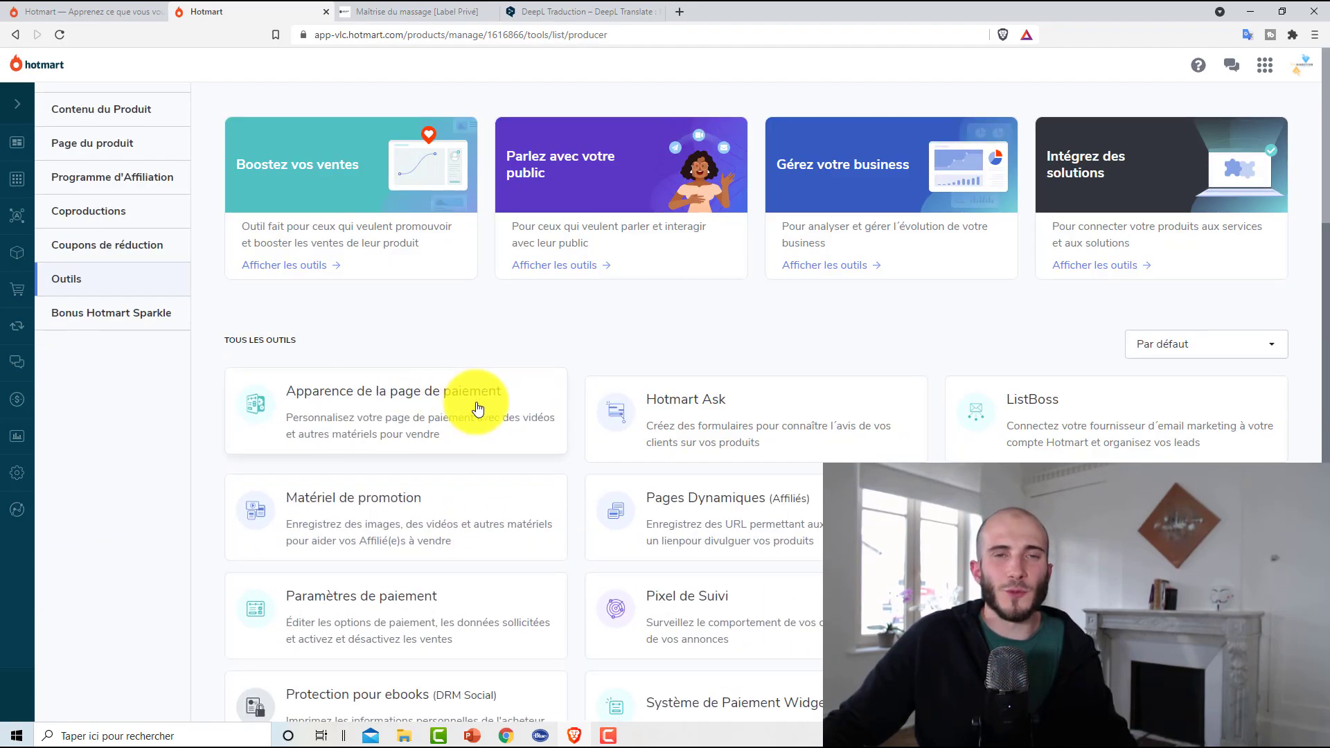
scroll(460, 377, "up", 1)
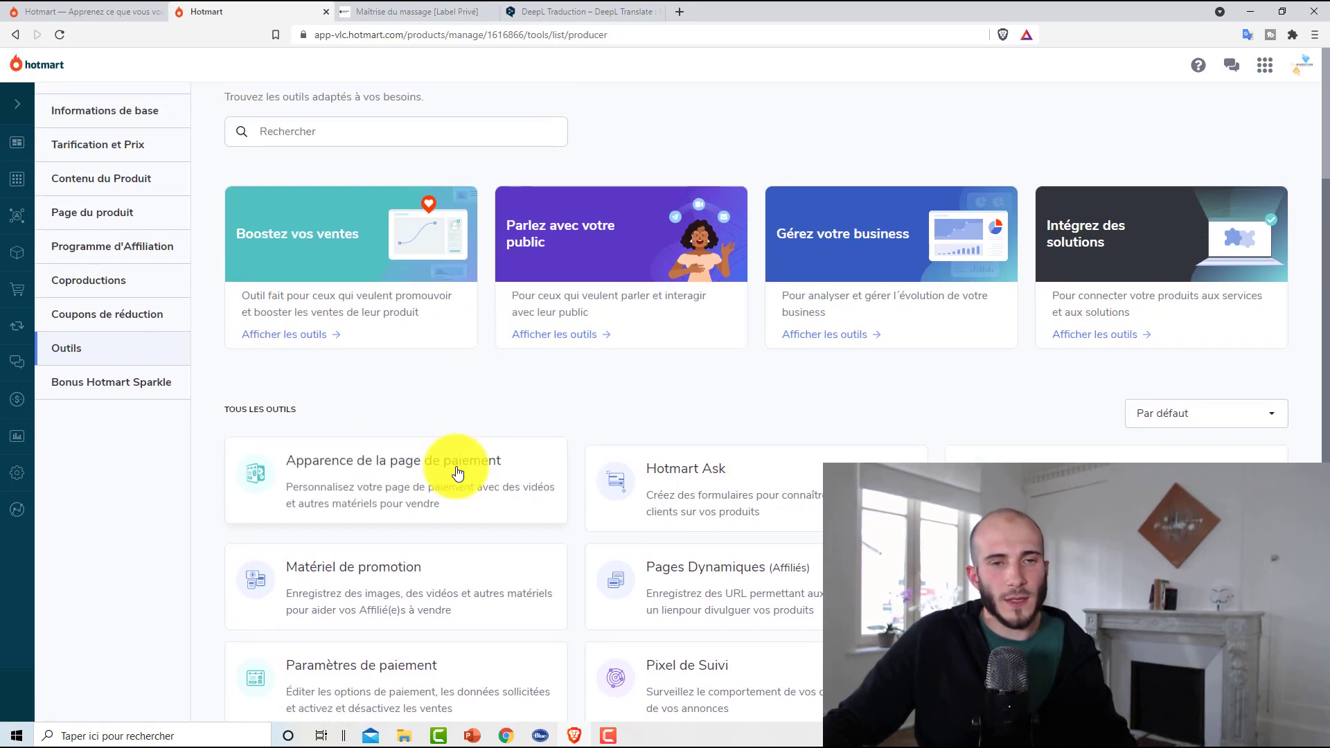
scroll(208, 332, "up", 3)
Open the HotLinks promotion links of the active ebook "Les 7 méthodes intemporelles pour atteindre l'indépendance financière" from Mes Produits
mouse_move(23, 273)
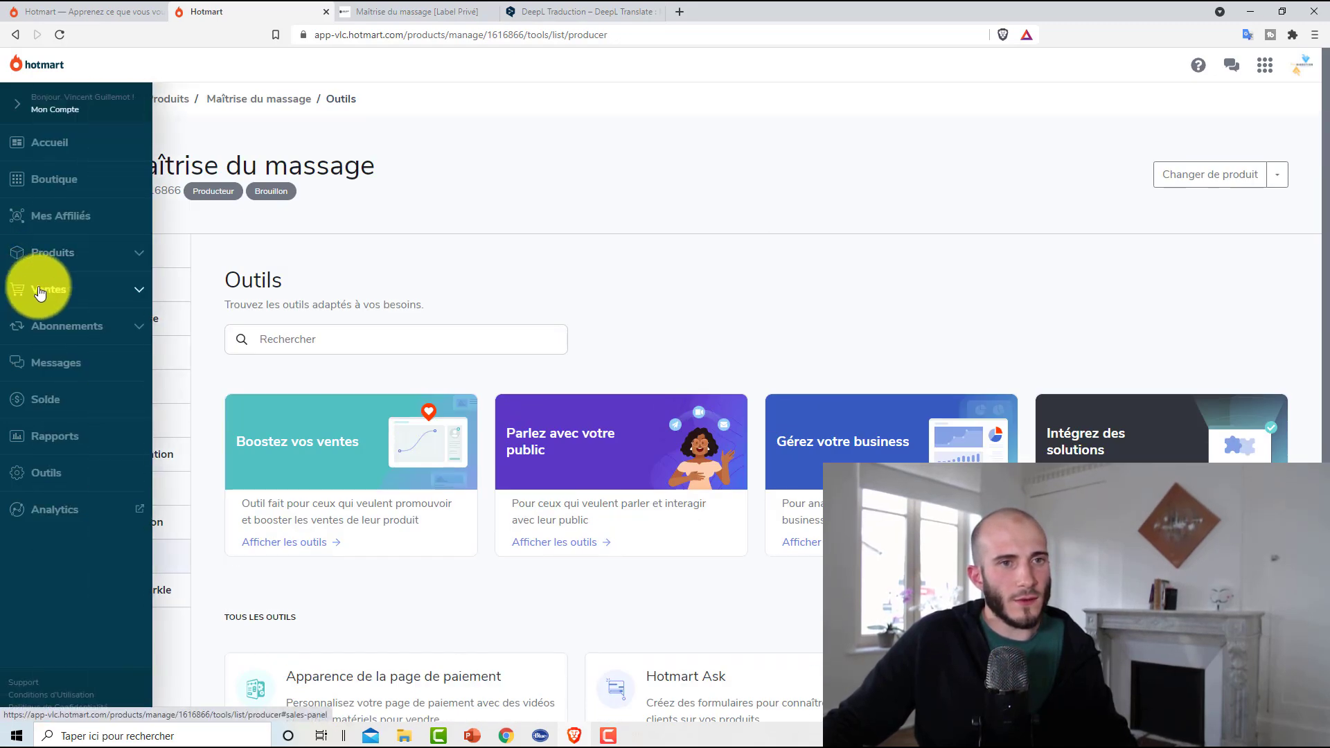
left_click(66, 257)
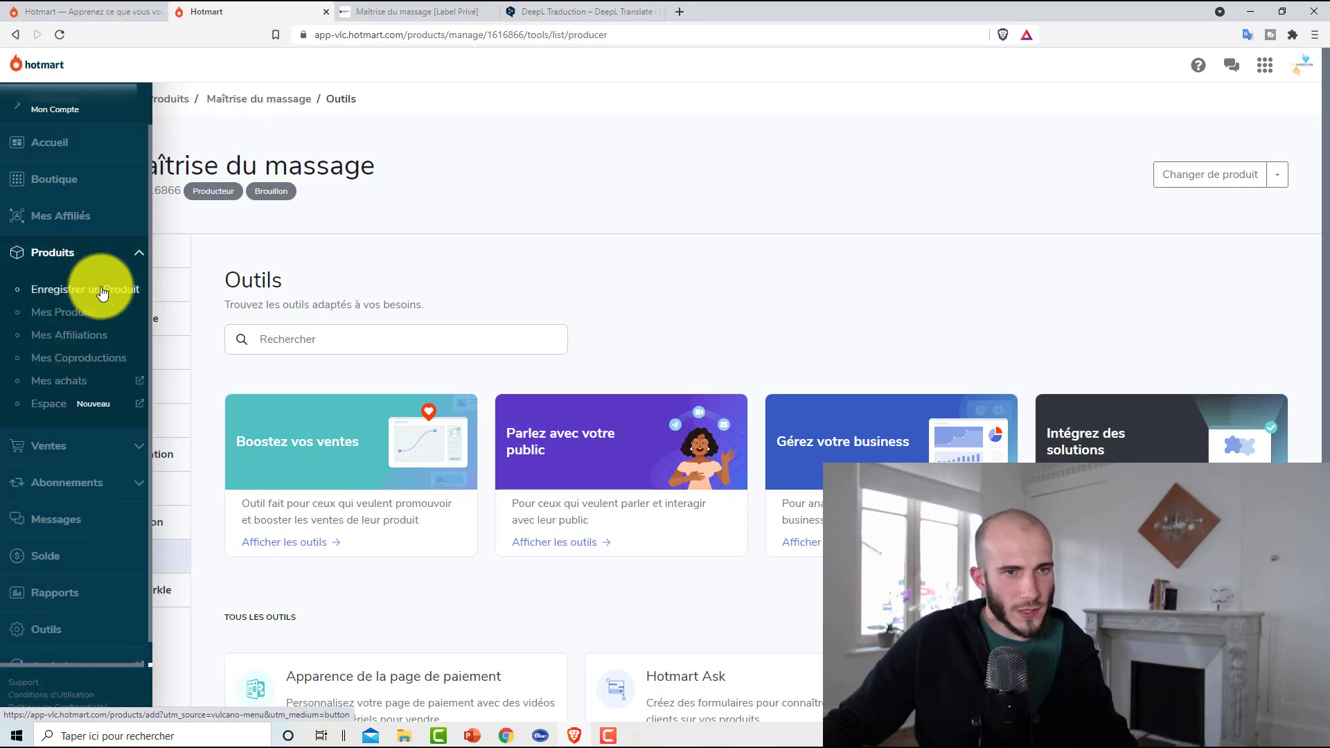
left_click(62, 312)
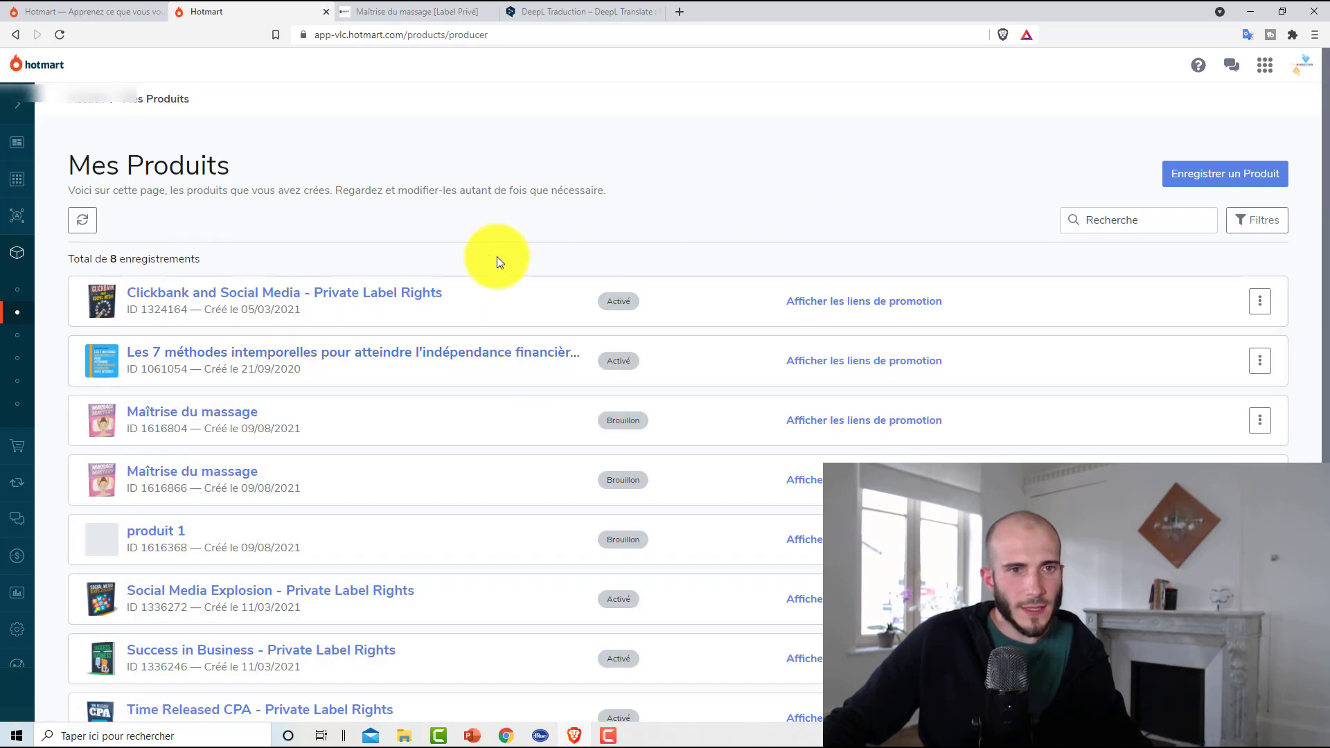
scroll(466, 329, "down", 1)
scroll(466, 328, "down", 1)
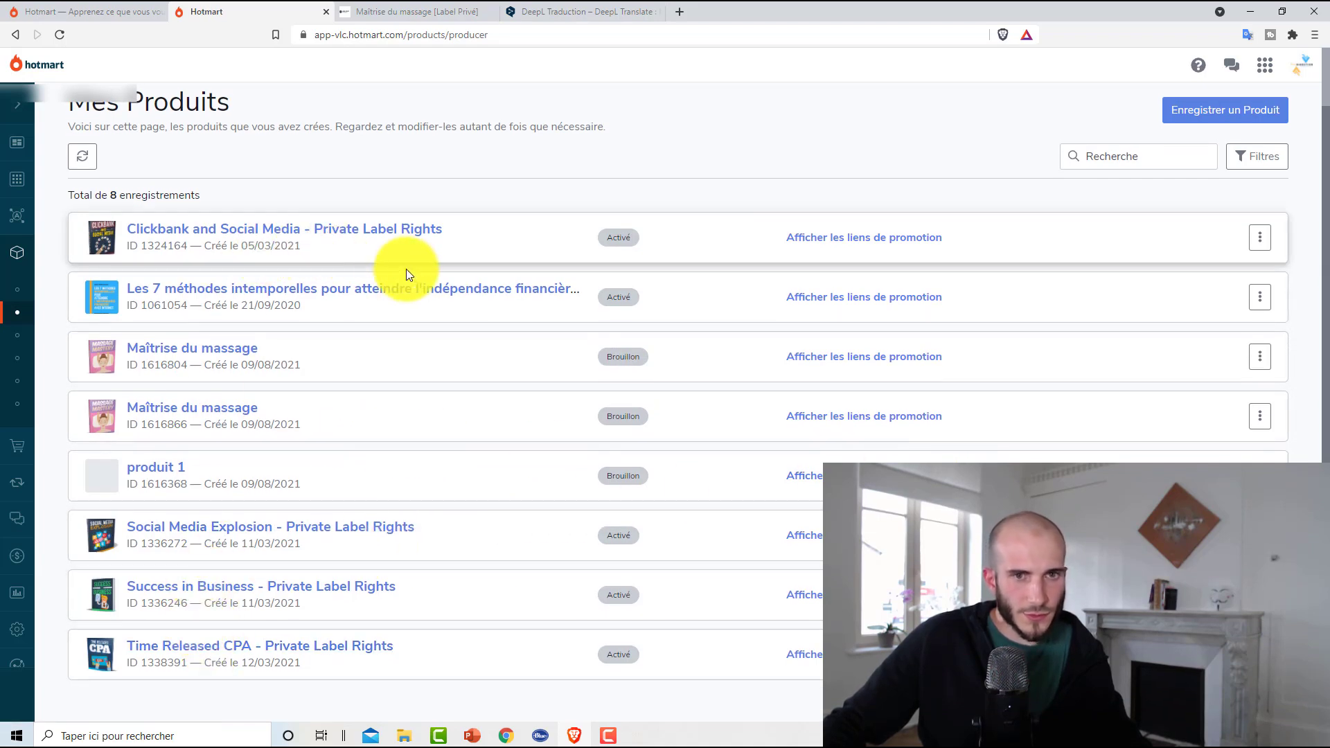
left_click(1260, 298)
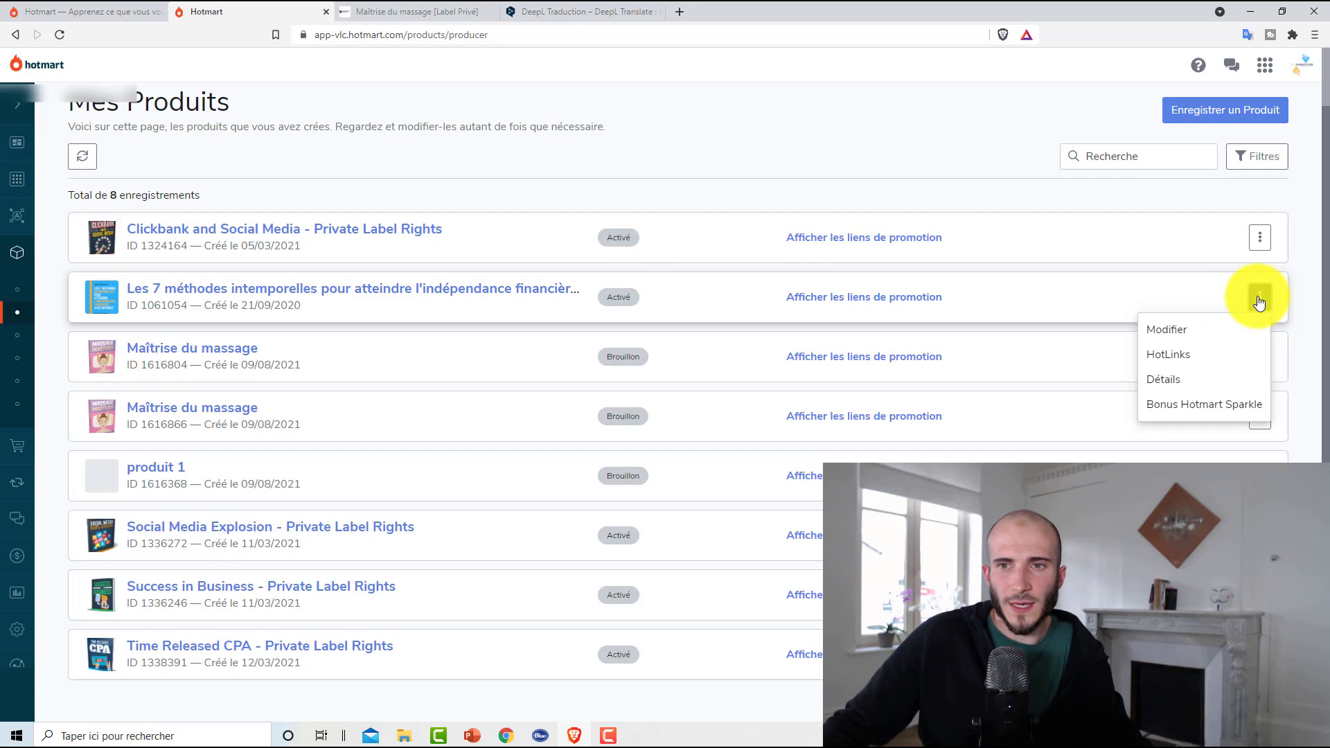
left_click(1183, 357)
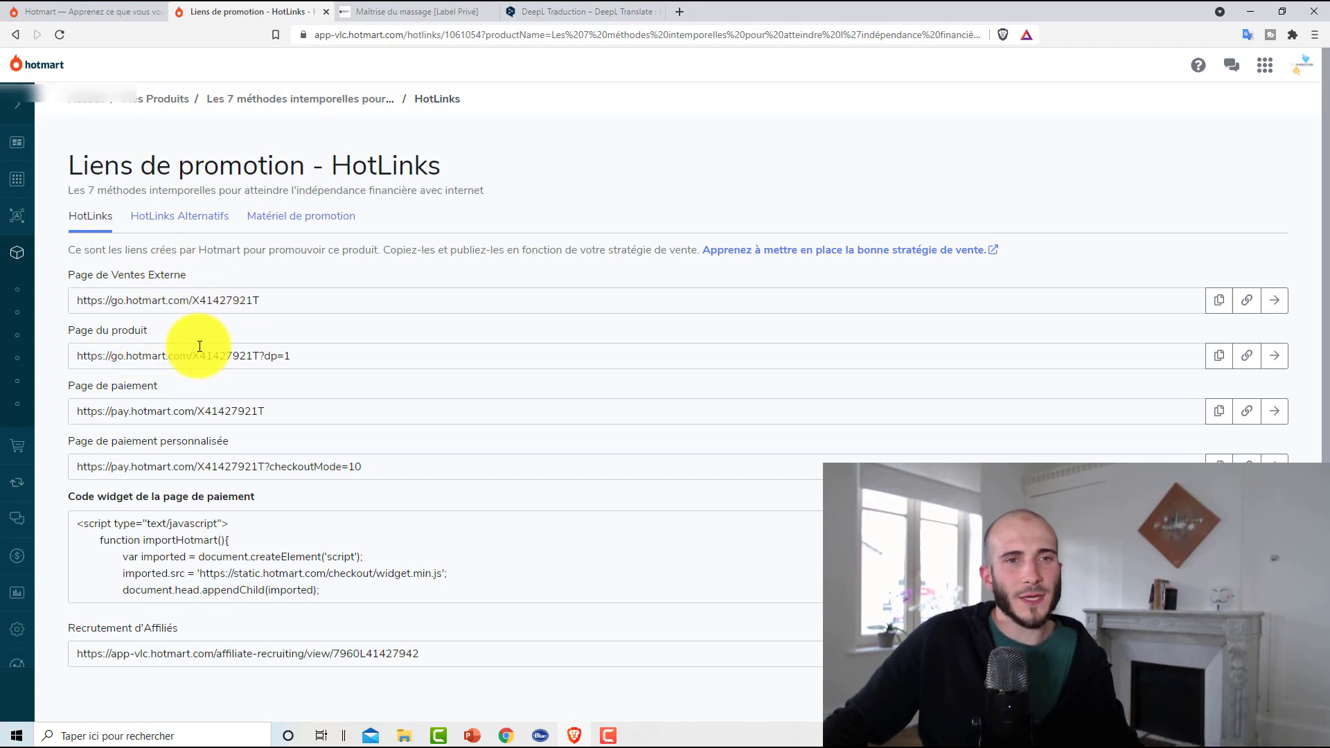
View the ebook's public product page and its purchase form through the Page du produit link, and return to the HotLinks
left_click(1275, 355)
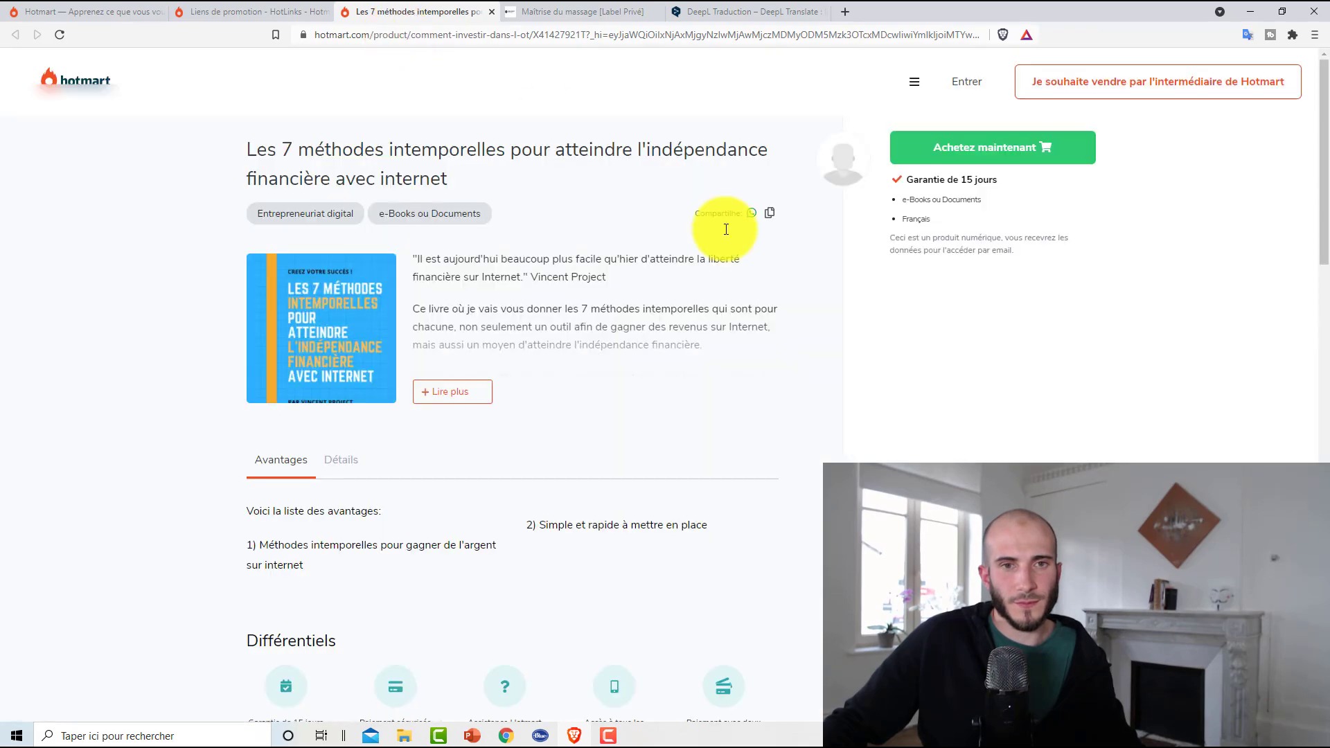
scroll(762, 291, "down", 5)
scroll(796, 285, "up", 5)
left_click(1015, 194)
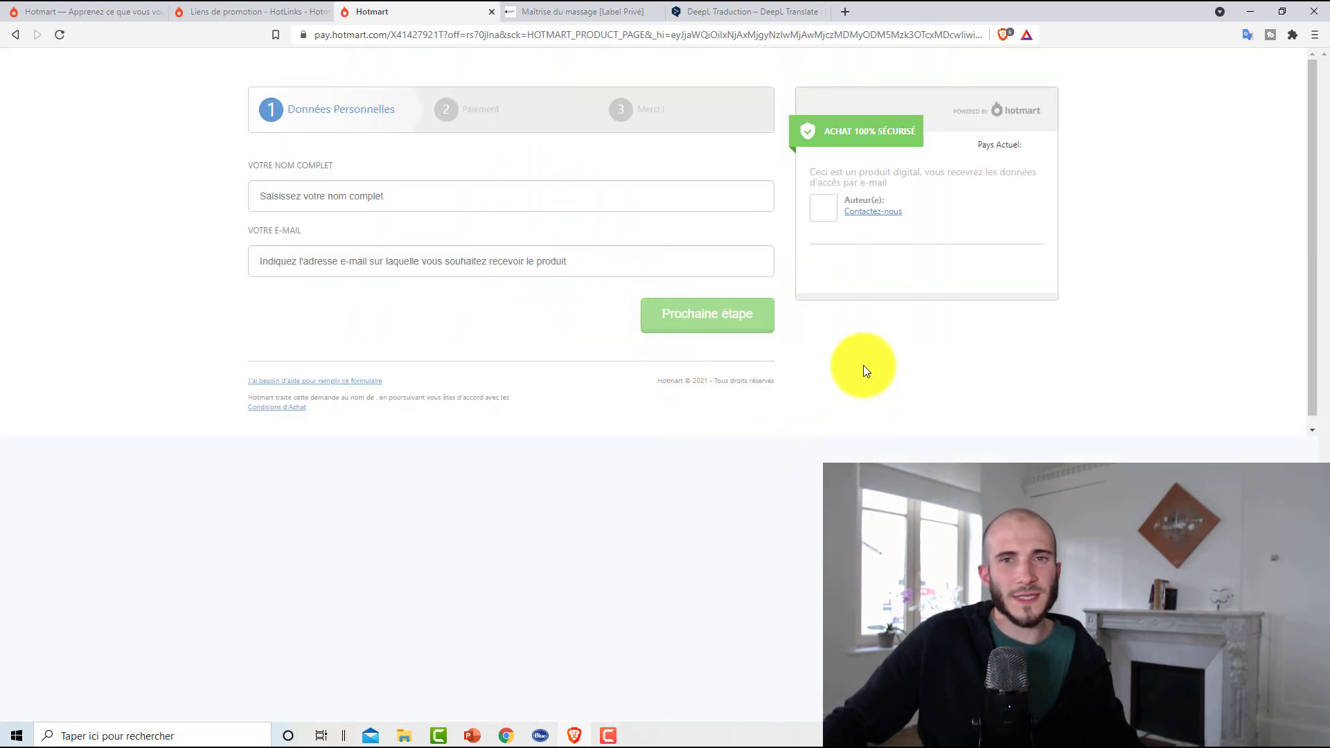
left_click(246, 8)
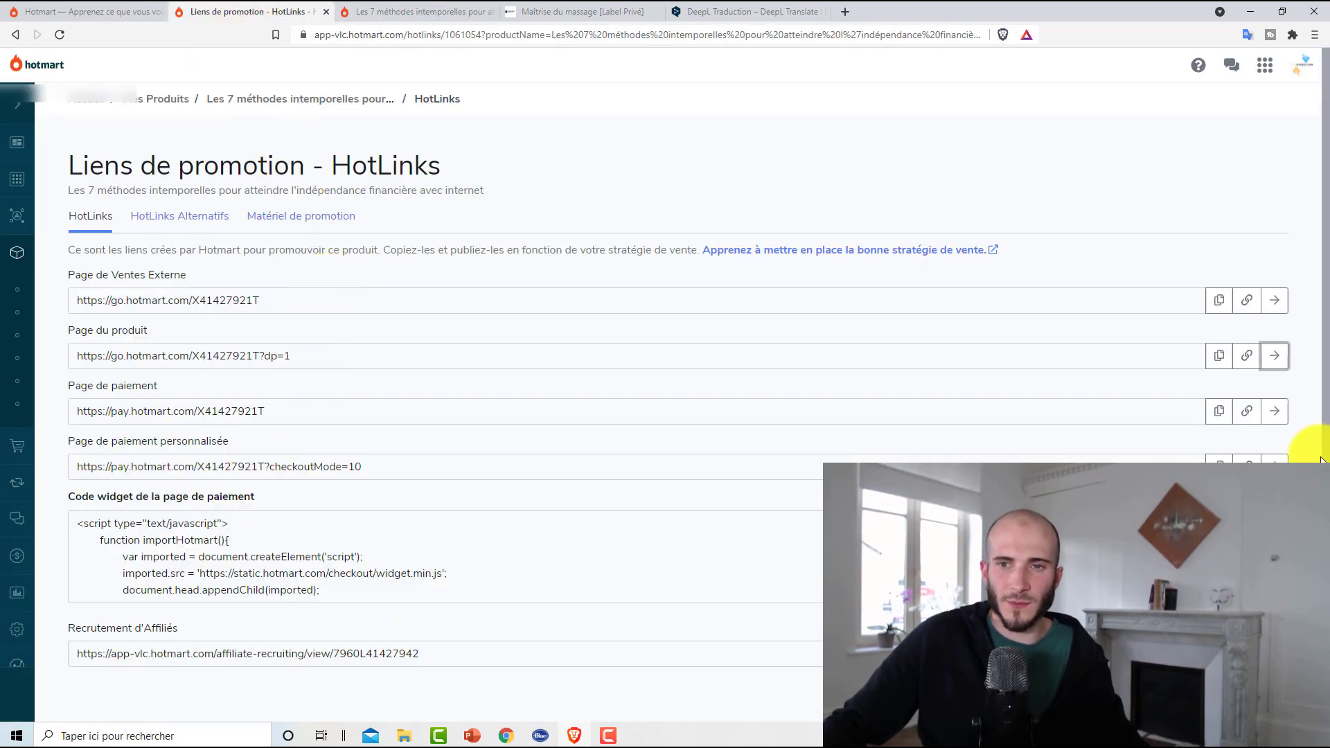
Examine the ebook's customised payment page from its Page de paiement personnalisée link, and return to the HotLinks
left_click(1275, 459)
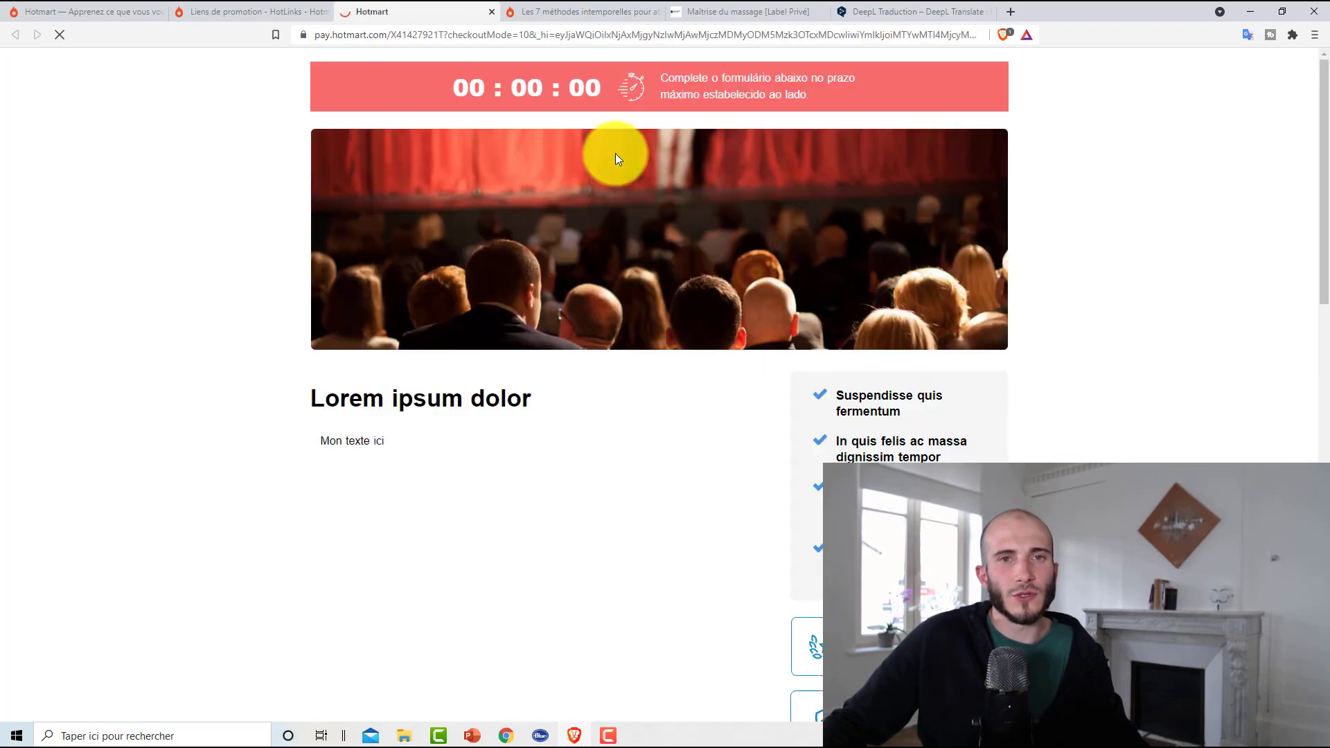
scroll(842, 199, "down", 12)
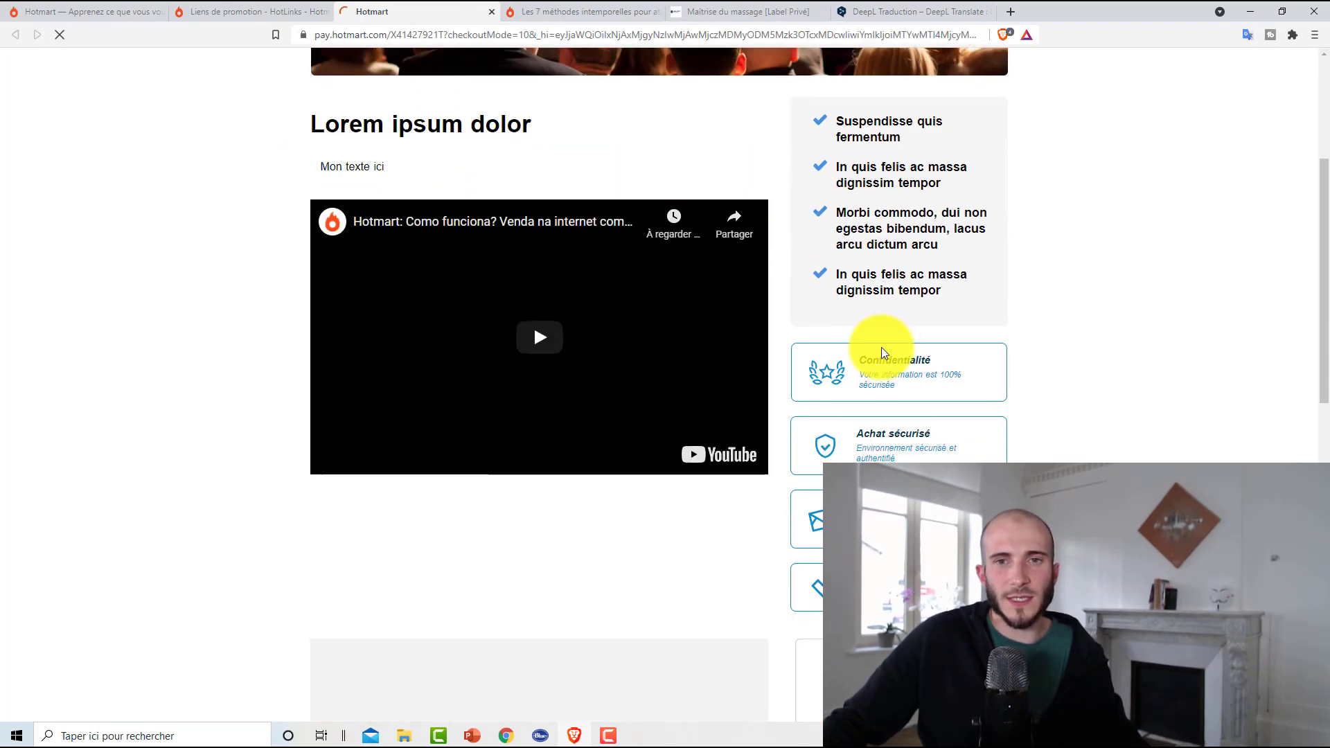
scroll(891, 356, "up", 8)
scroll(614, 484, "down", 12)
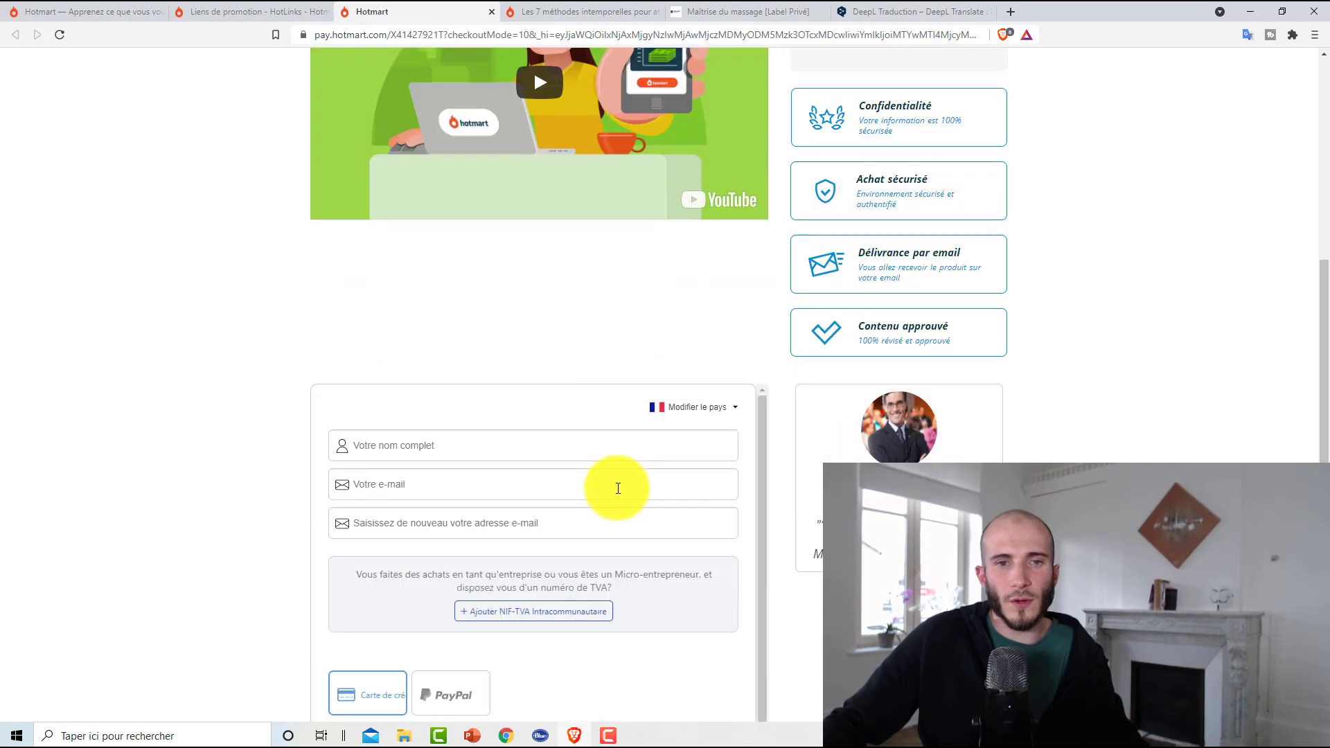
scroll(1032, 441, "up", 12)
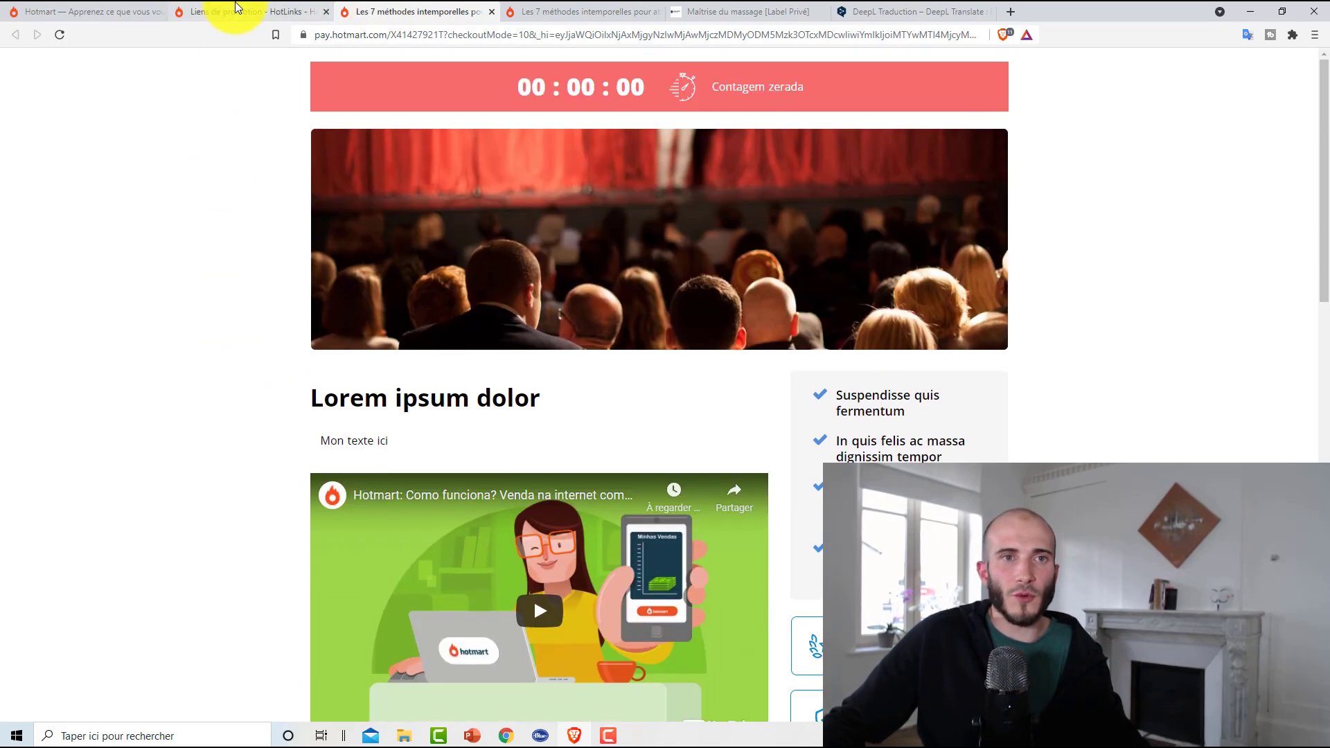
left_click(247, 5)
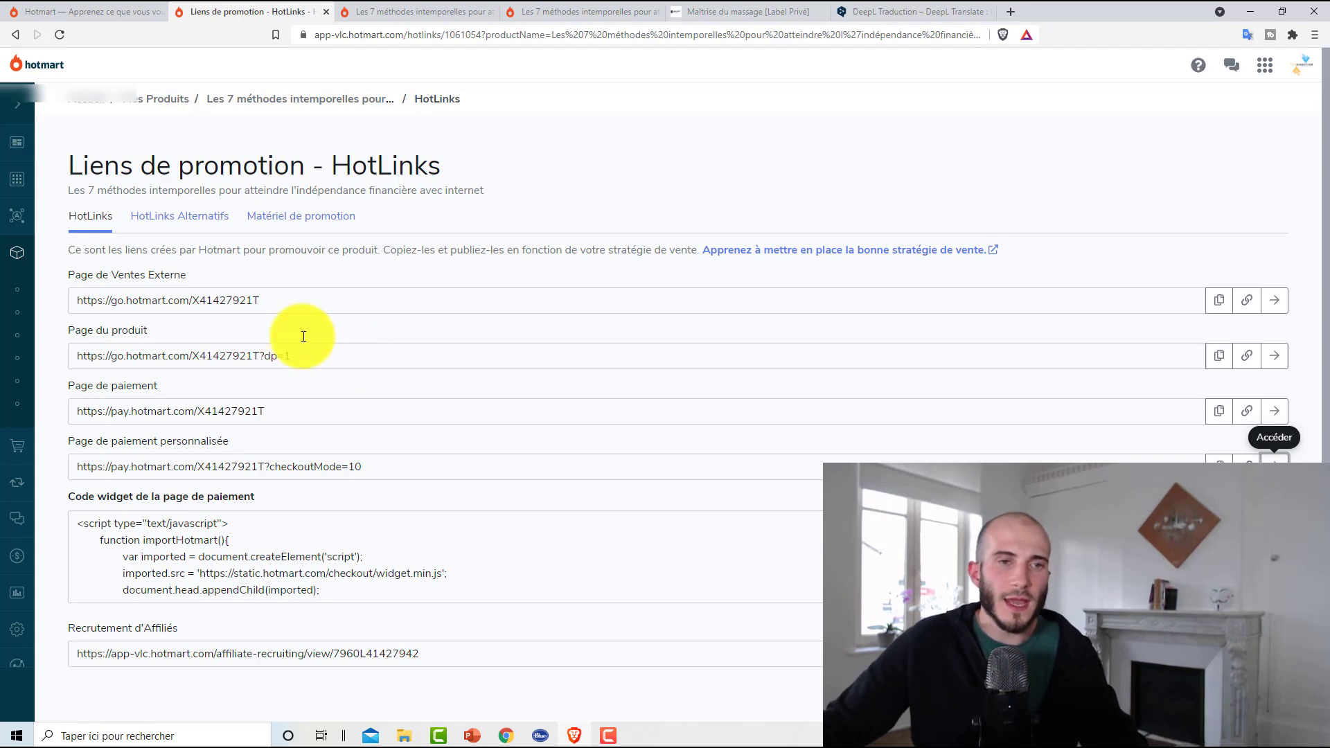
Go to the Accueil dashboard and reveal the hidden Hotmart balance
mouse_move(15, 296)
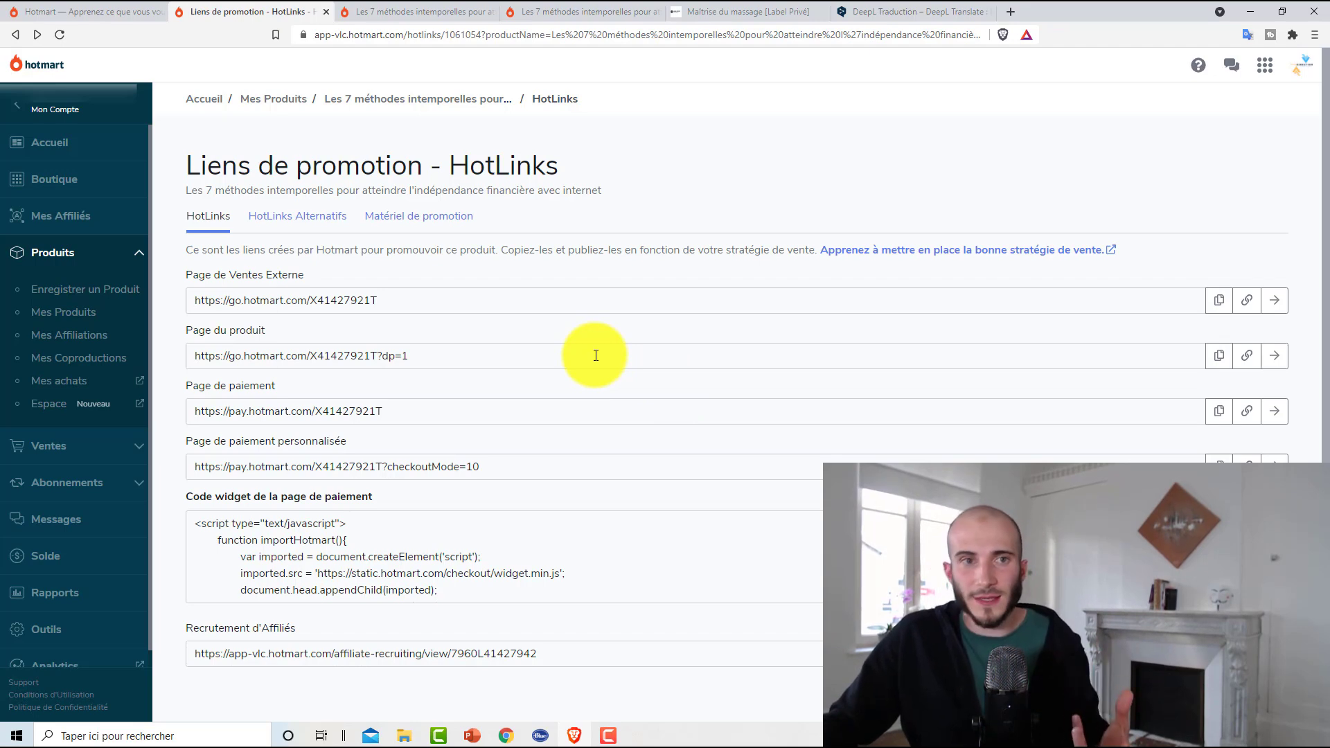
left_click(66, 142)
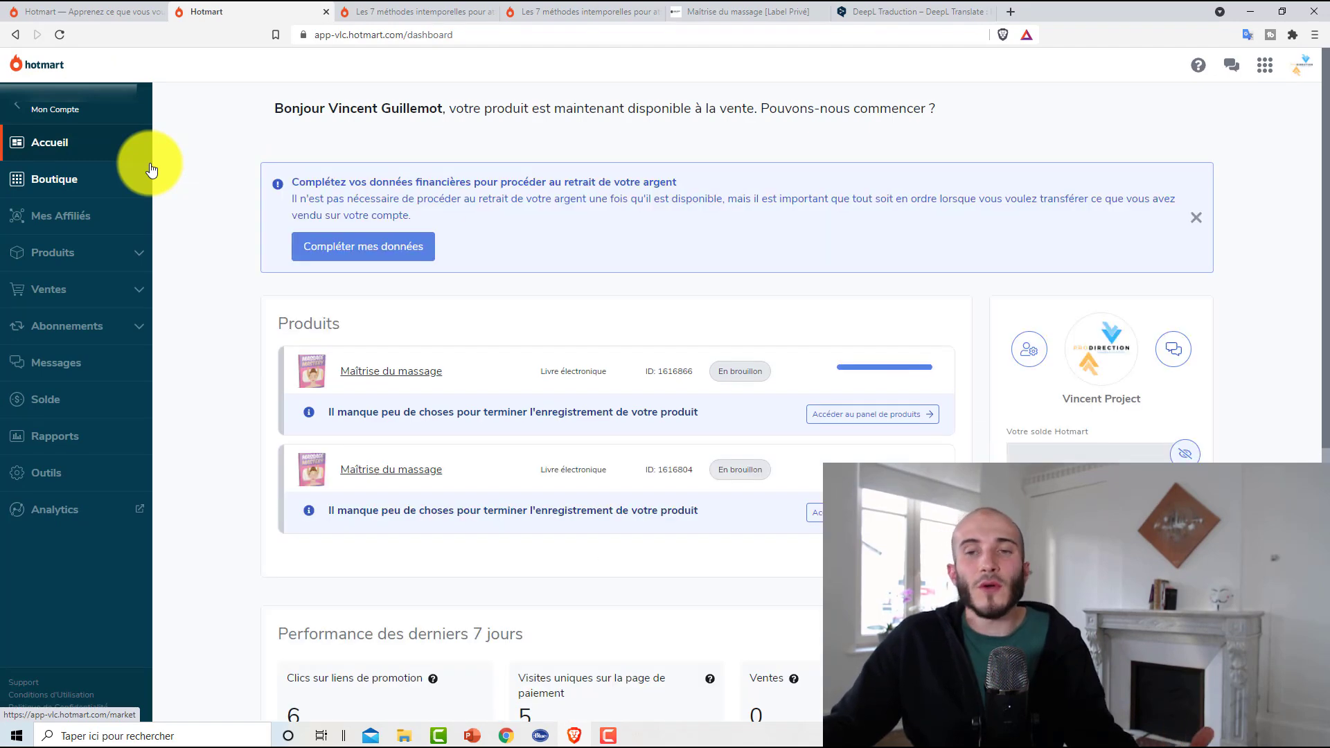
left_click(1185, 453)
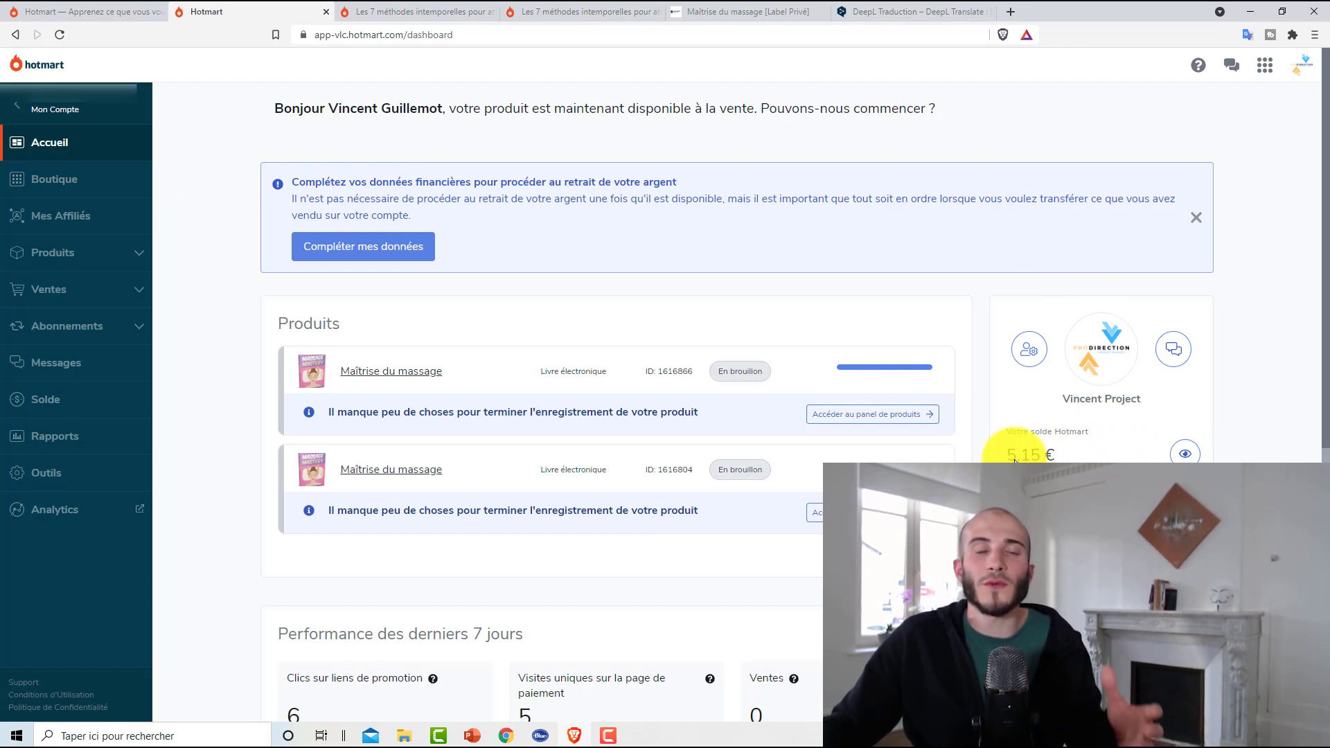
Return to Mes Produits and open the HotLinks of the Maîtrise du massage draft with ID 1616866
left_click(108, 252)
left_click(66, 312)
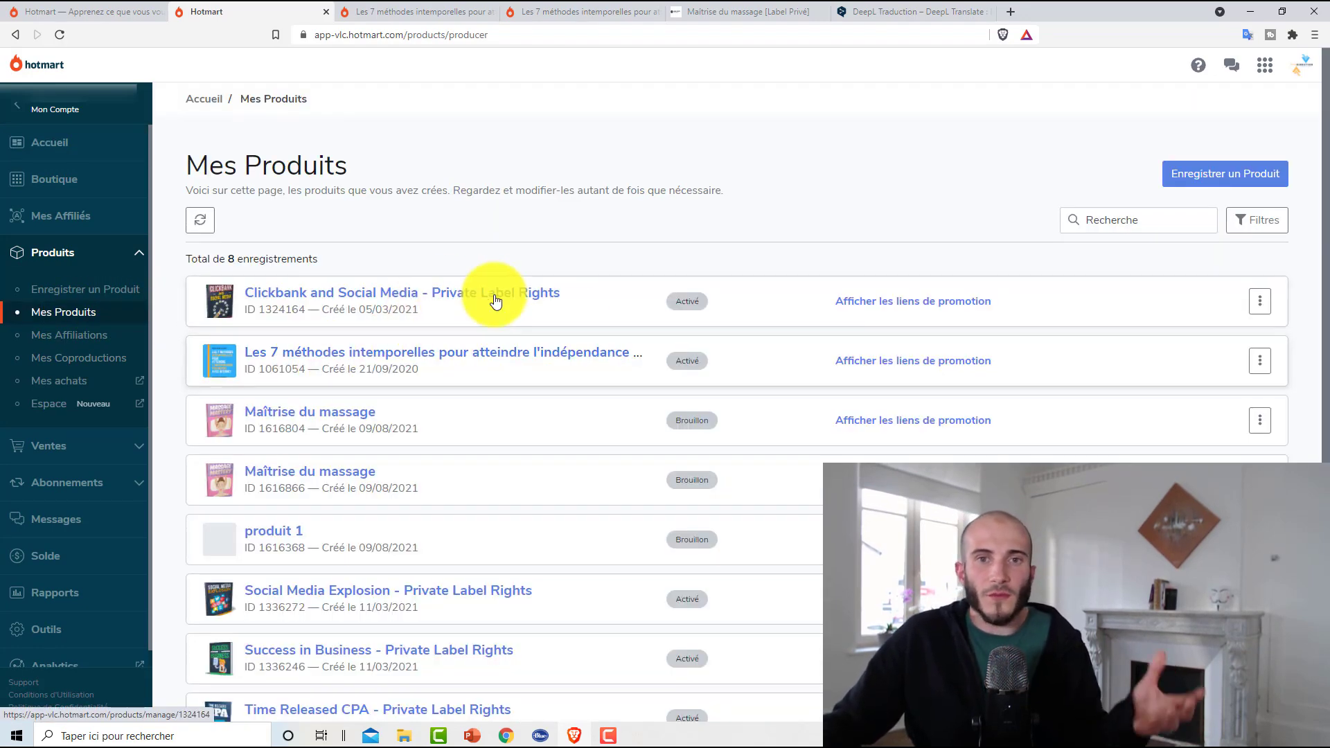
scroll(395, 297, "down", 1)
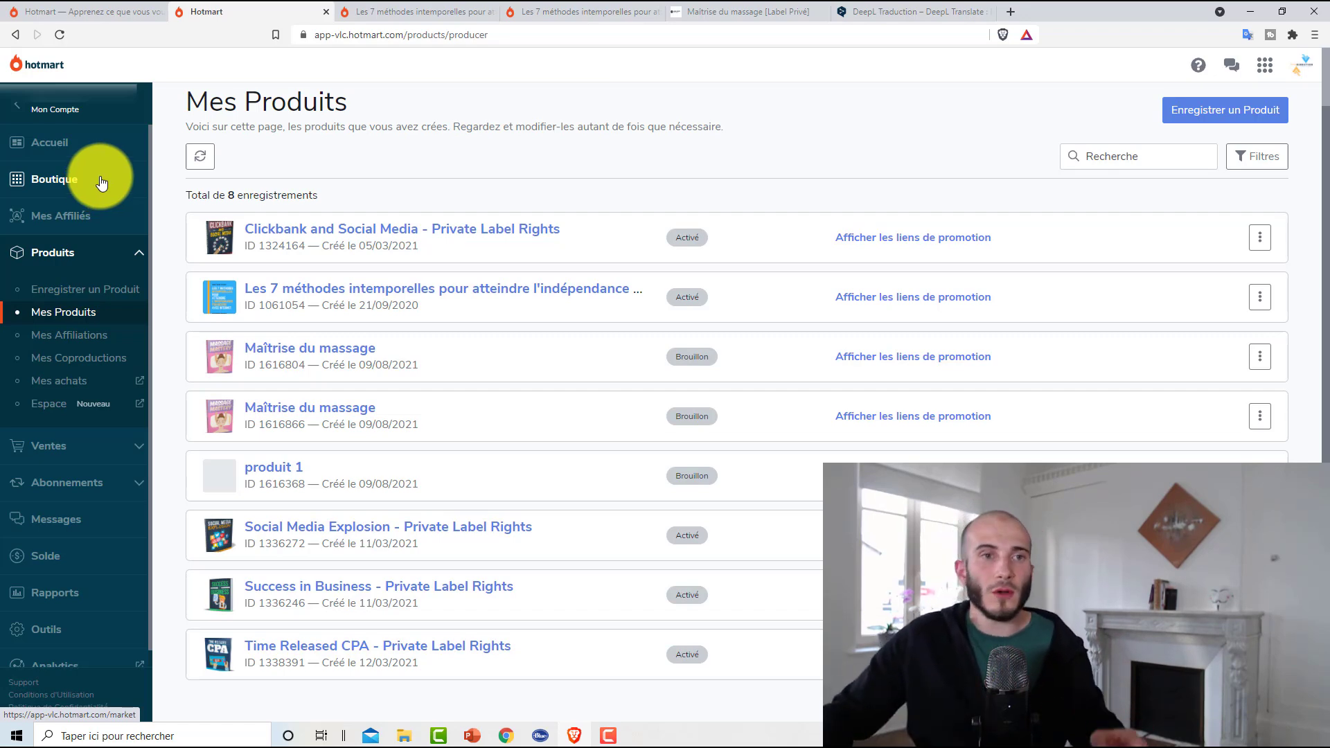
left_click(1260, 415)
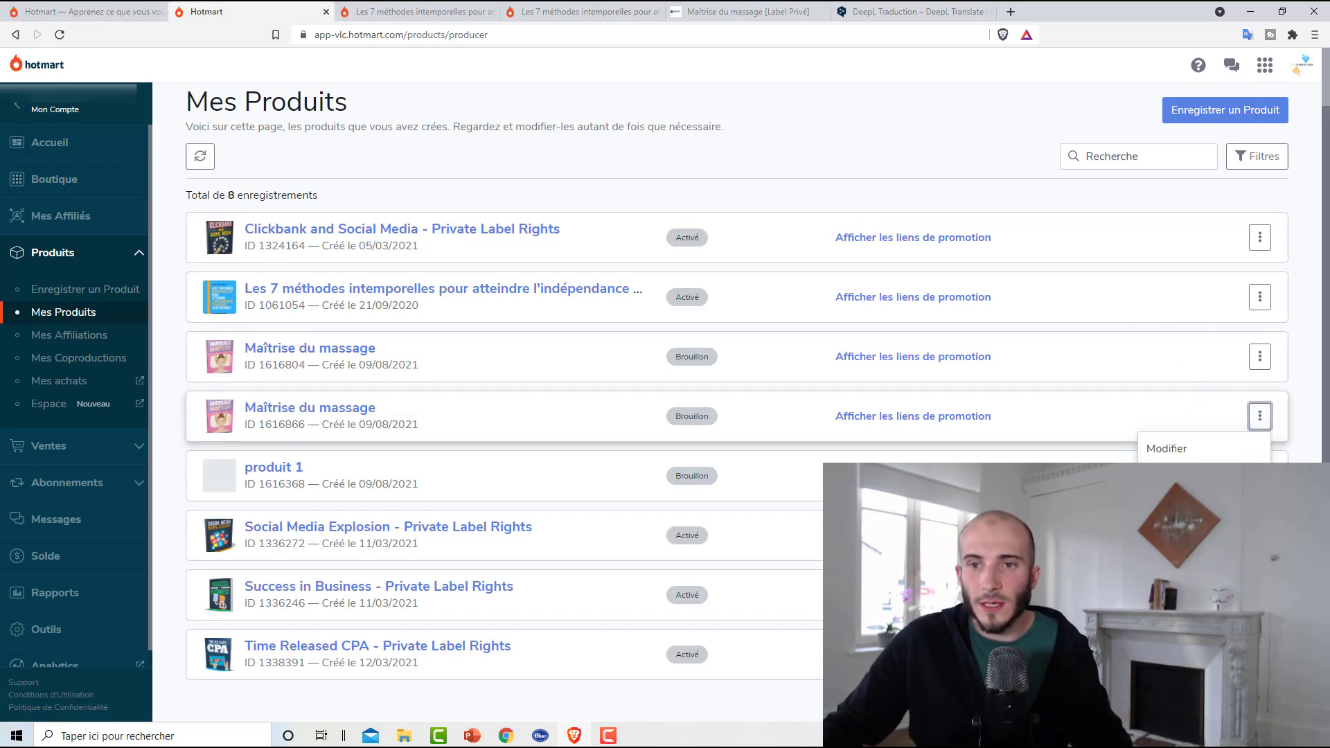
left_click(1178, 447)
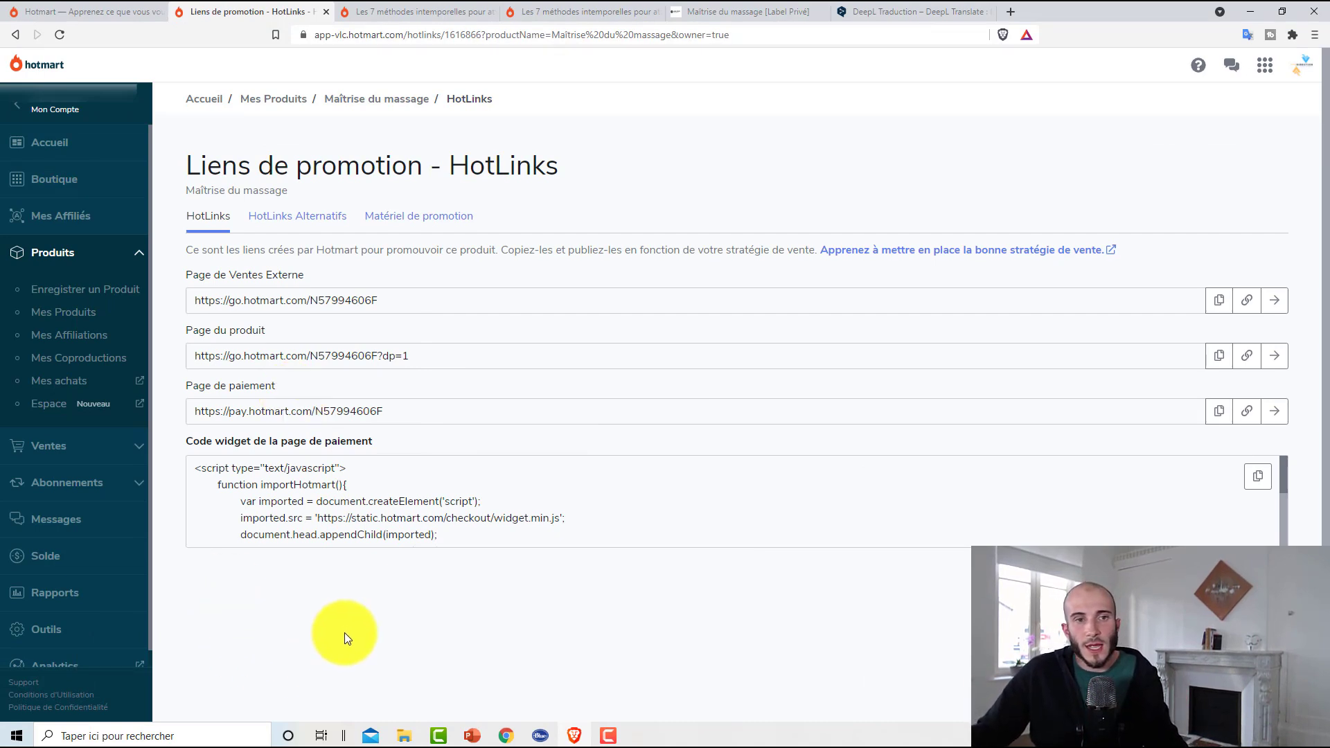
Browse the La caverne des ebooks storefront in Espace, view the "Les 7 méthodes intemporelles" product page, and return to the HotLinks
left_click(59, 405)
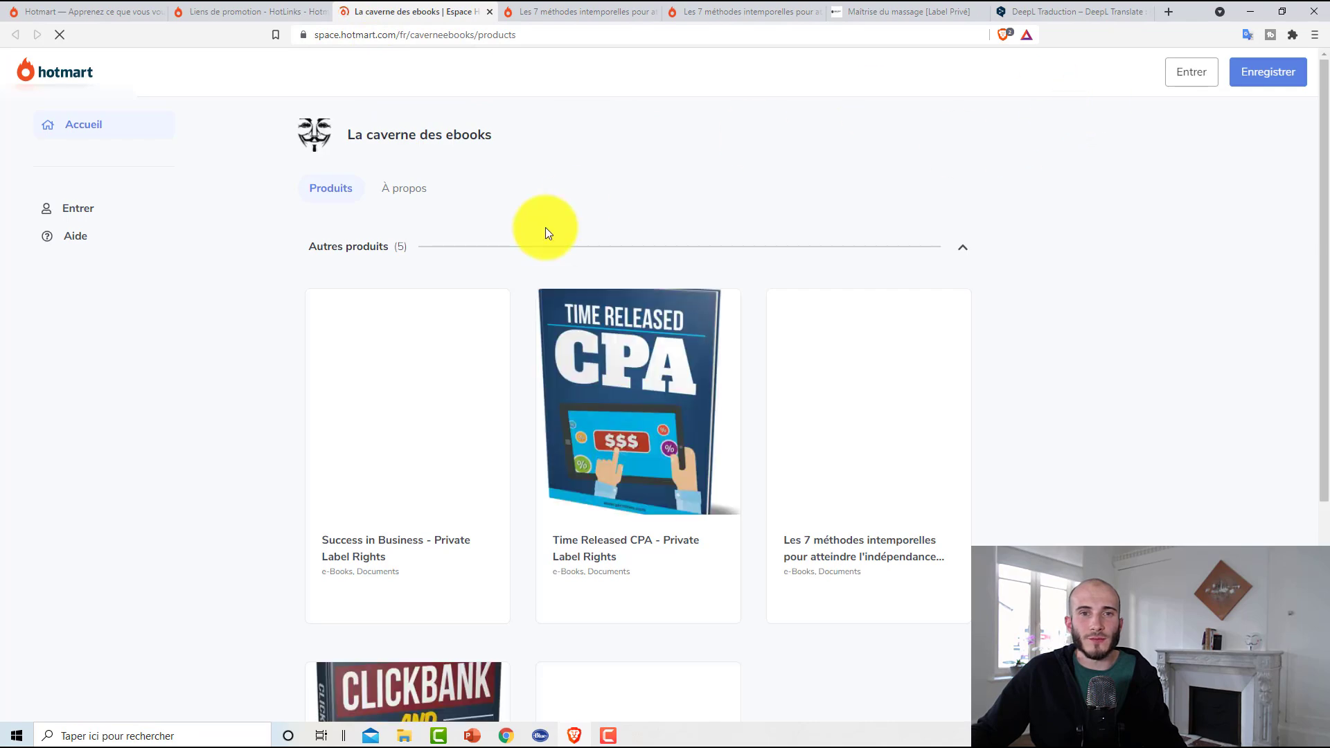
scroll(513, 313, "down", 5)
scroll(540, 408, "up", 5)
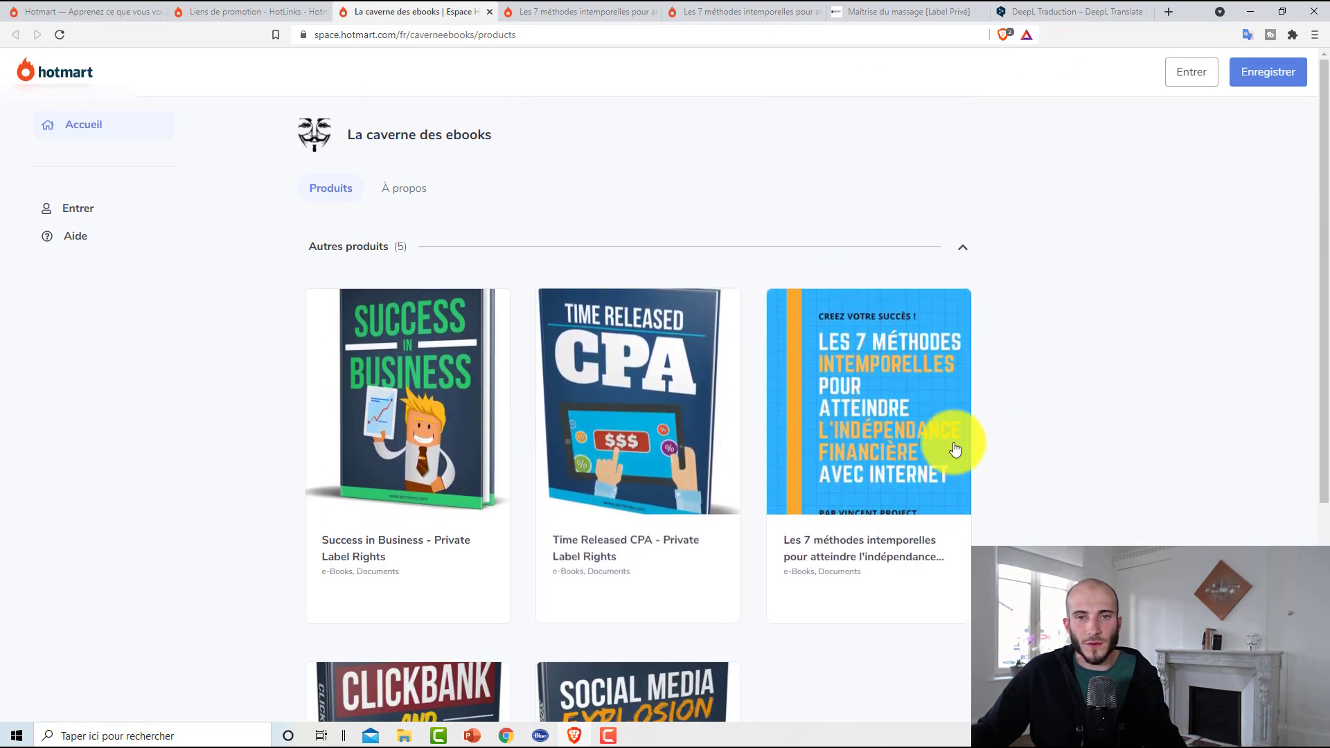
left_click(683, 380)
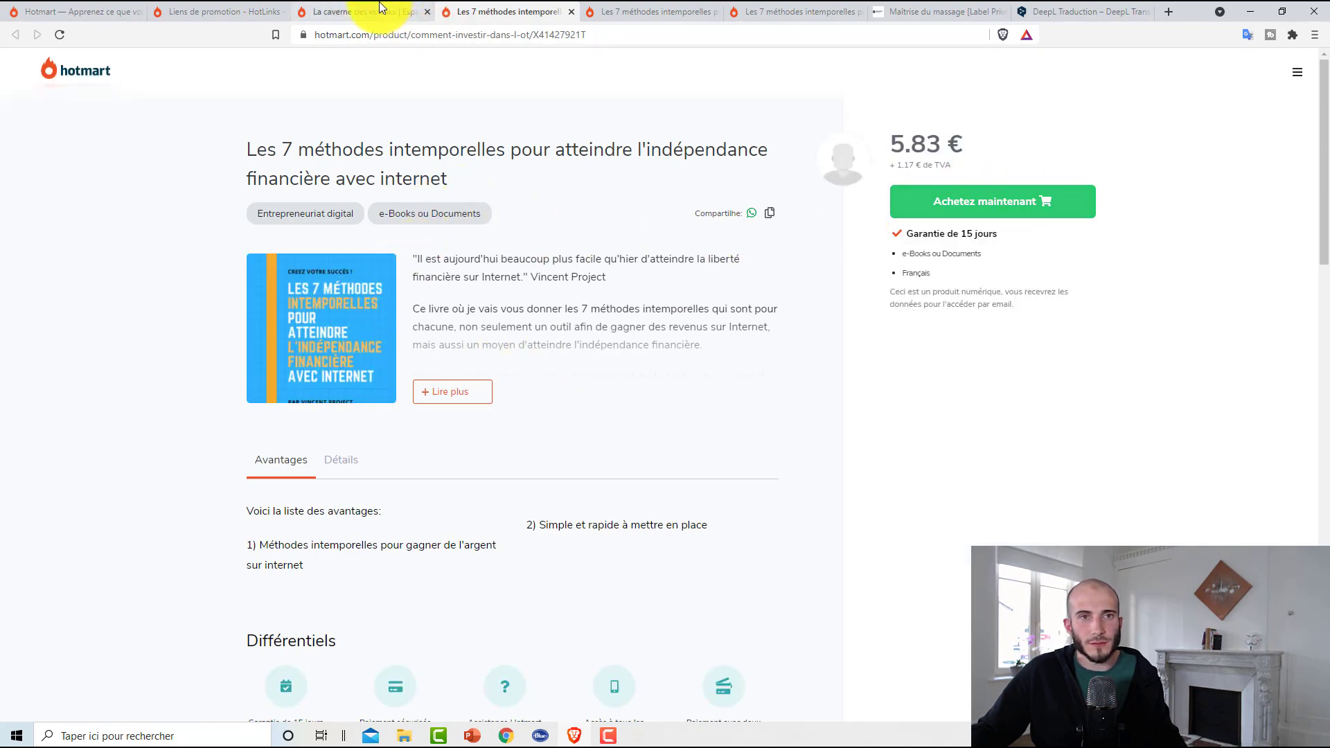
left_click(220, 12)
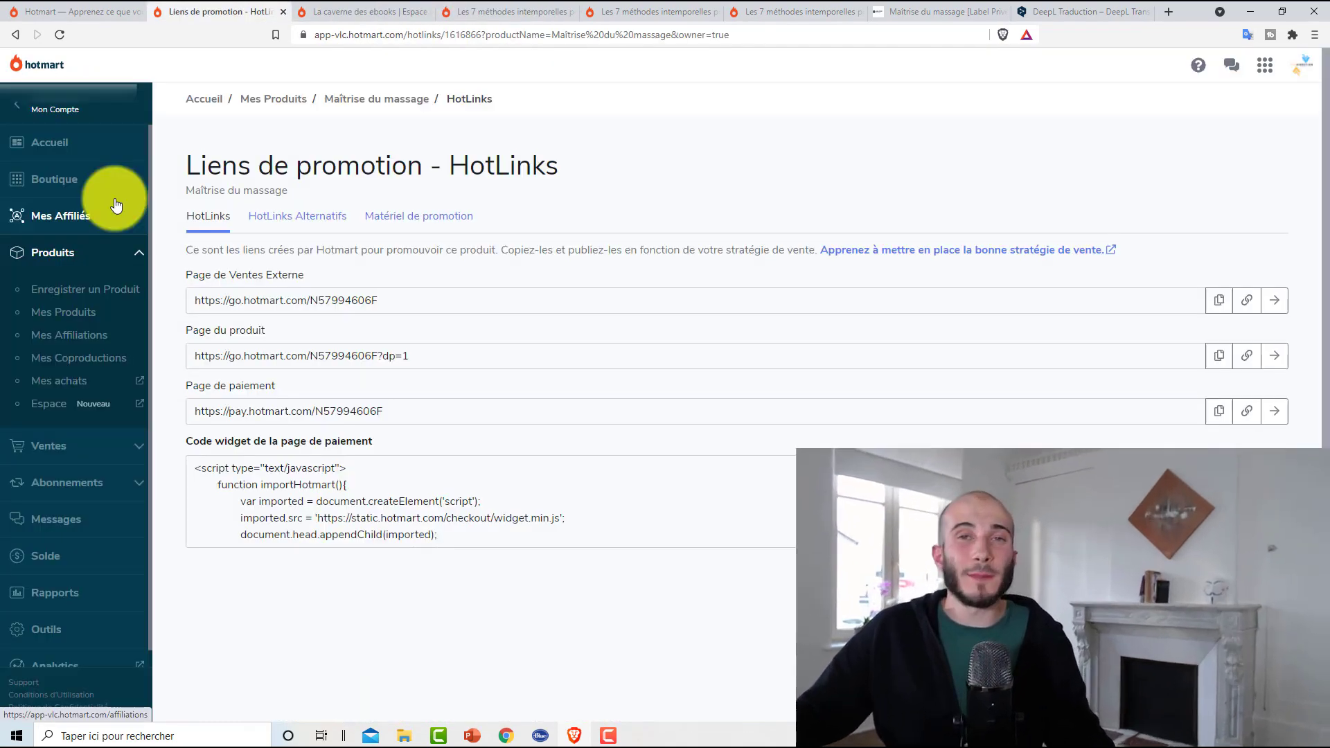